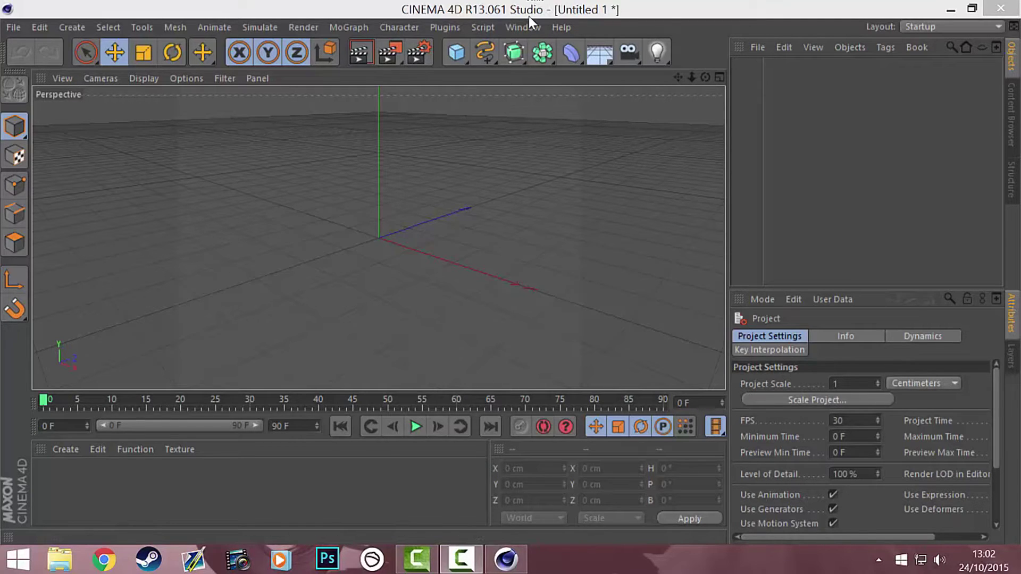
Load the FMR 5.0 preset from the Content Browser into the scene.
left_click(542, 24)
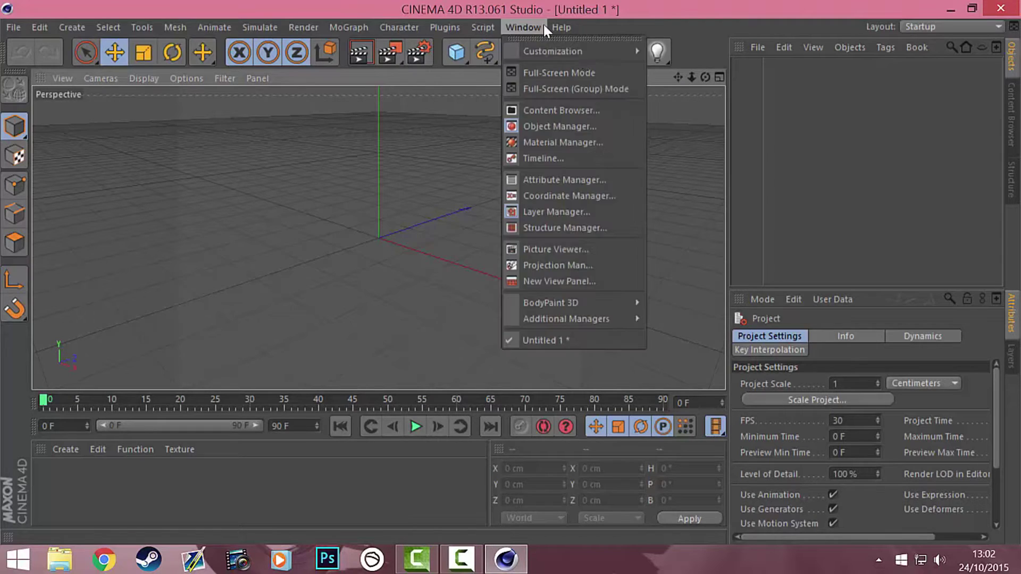
left_click(567, 110)
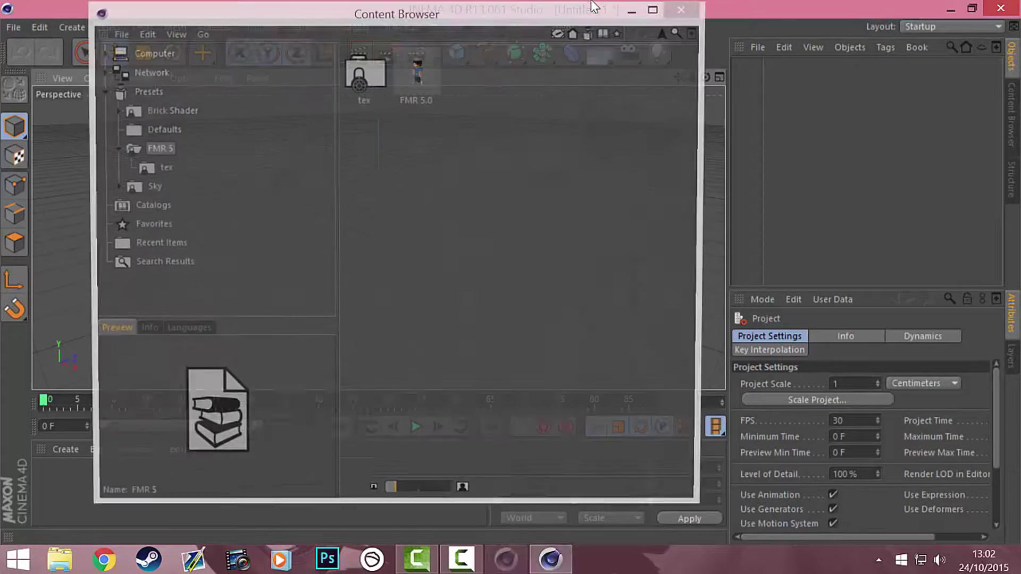
left_click(419, 85)
double_click(430, 90)
left_click(685, 9)
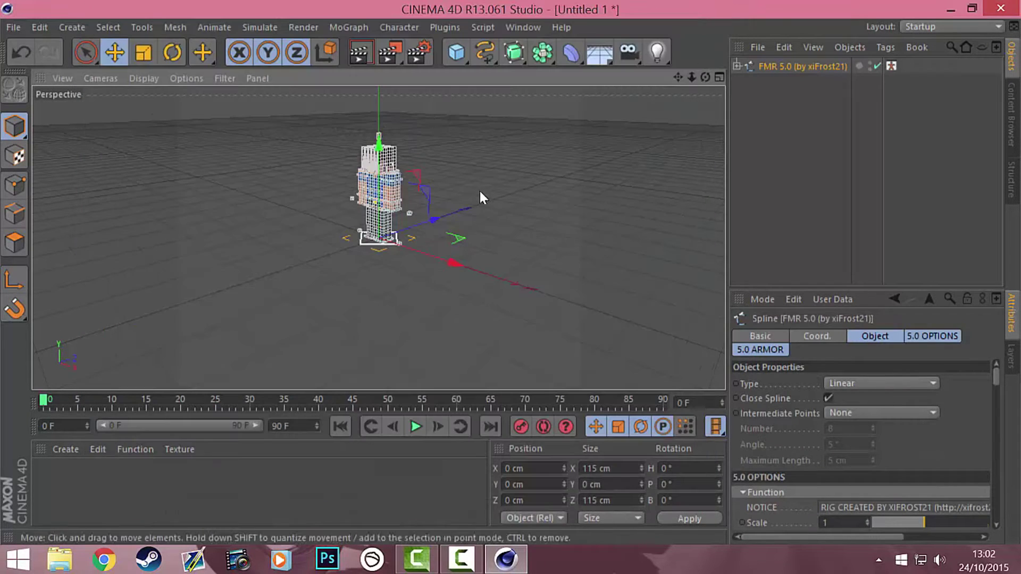
Orbit, pan and zoom the Perspective view to frame the rig from the front.
left_click_drag(705, 77, 762, 65)
scroll(591, 126, "up", 5)
scroll(592, 123, "down", 5)
left_click_drag(679, 77, 696, 104)
scroll(453, 218, "up", 2)
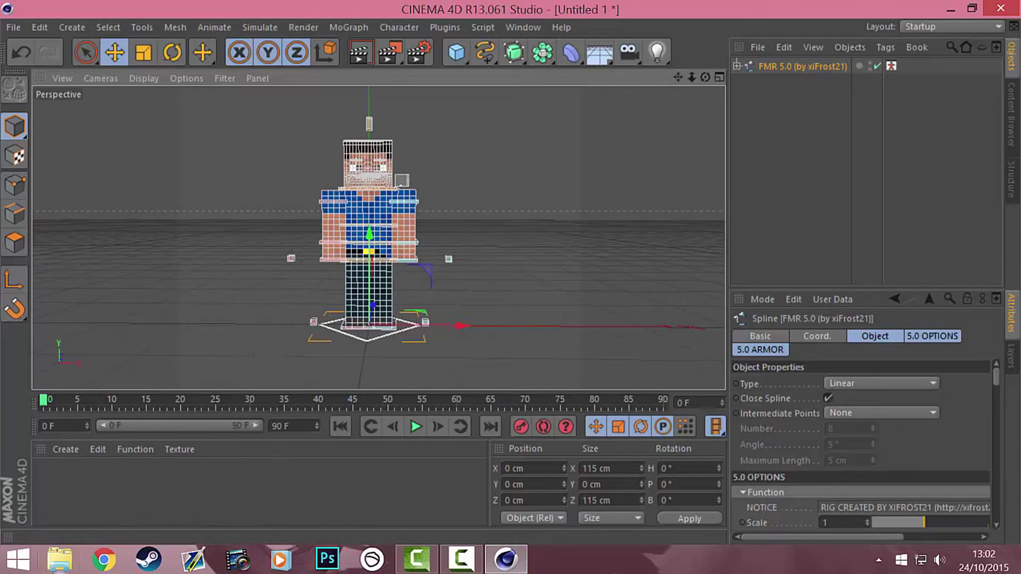
left_click(59, 558)
Preview 'Moosh background copy' from Documents > MooshPMC Items, then return to Cinema 4D.
double_click(535, 204)
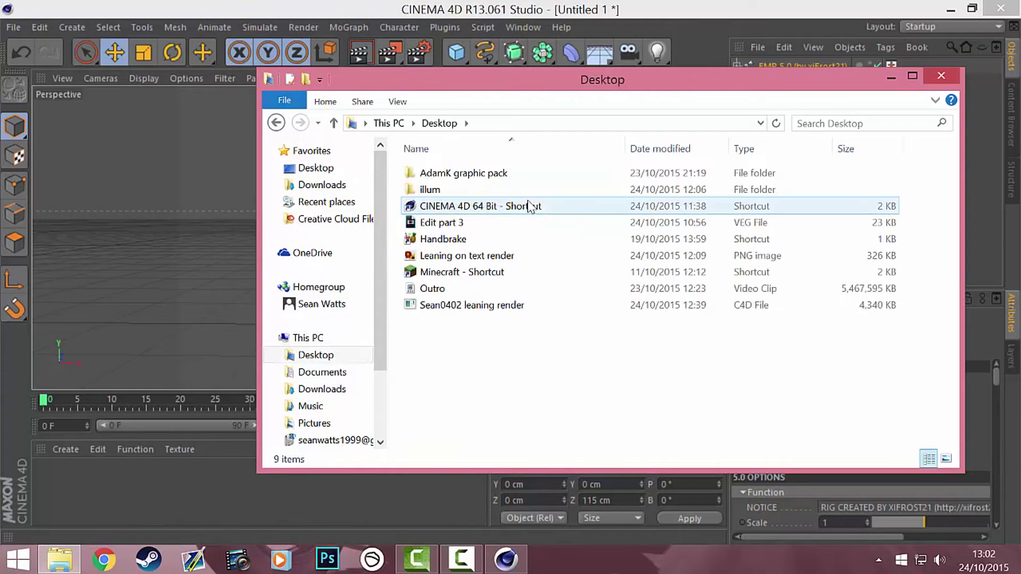
left_click(322, 372)
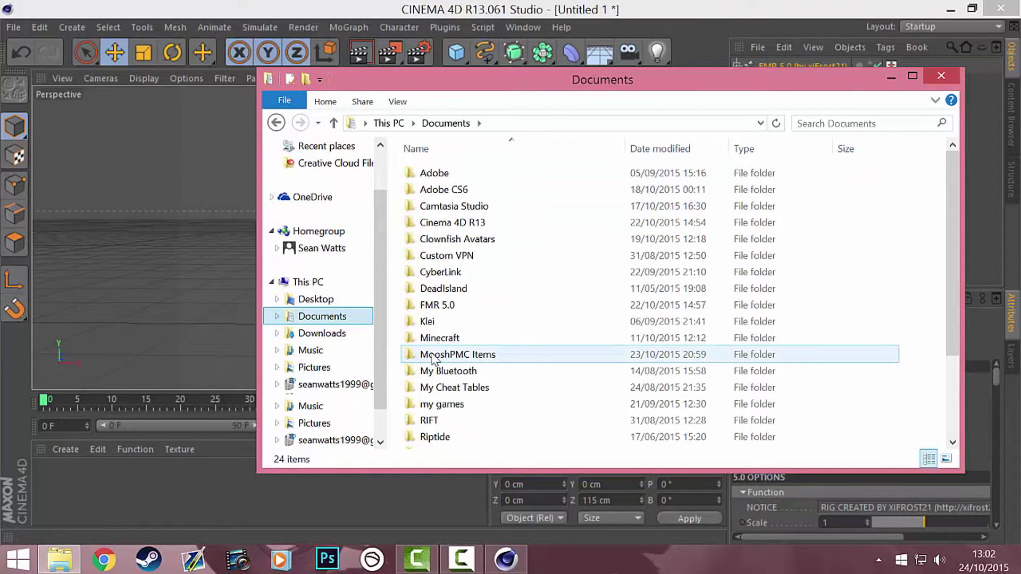
double_click(471, 355)
double_click(535, 202)
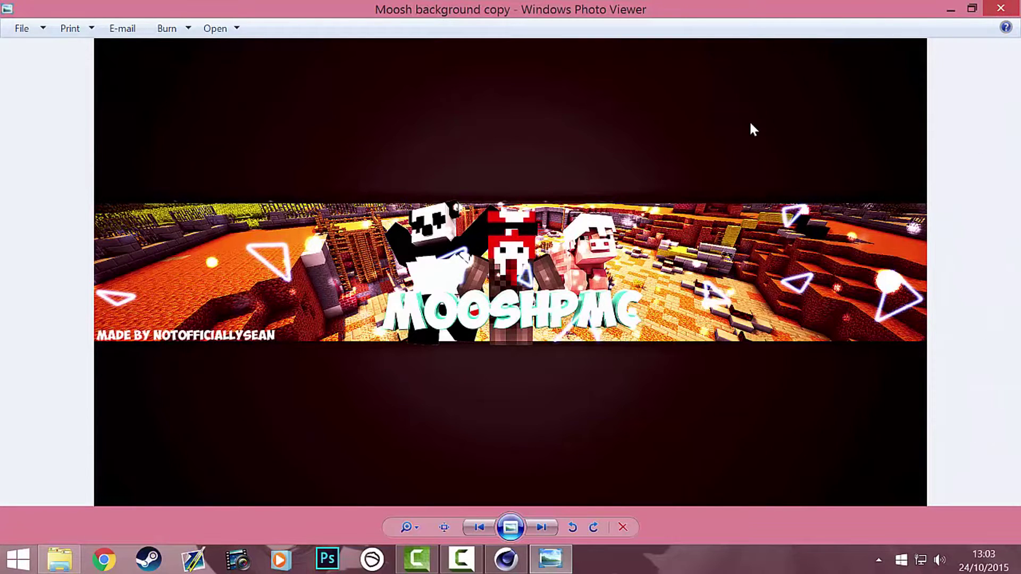
left_click(1001, 8)
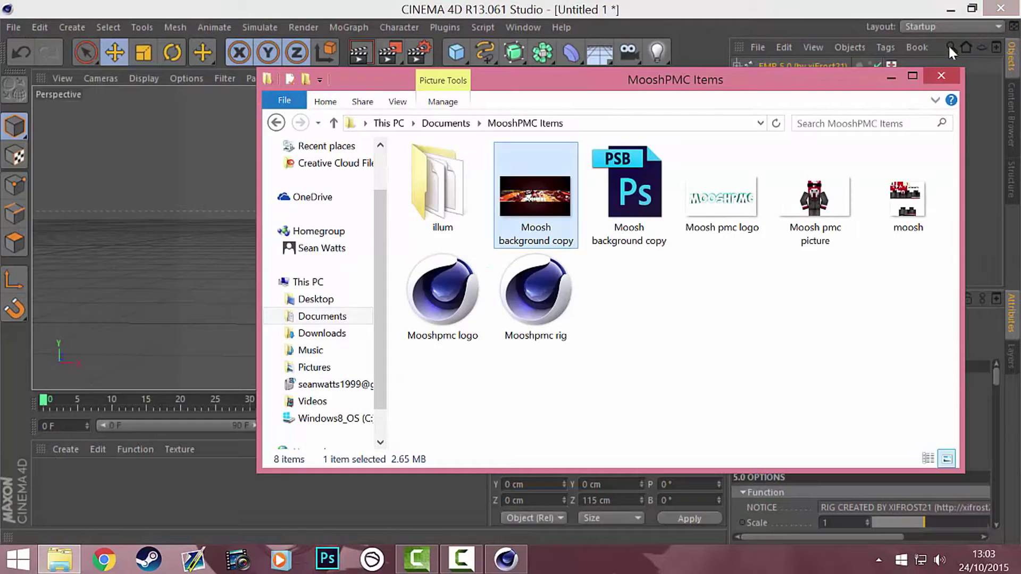
left_click(925, 73)
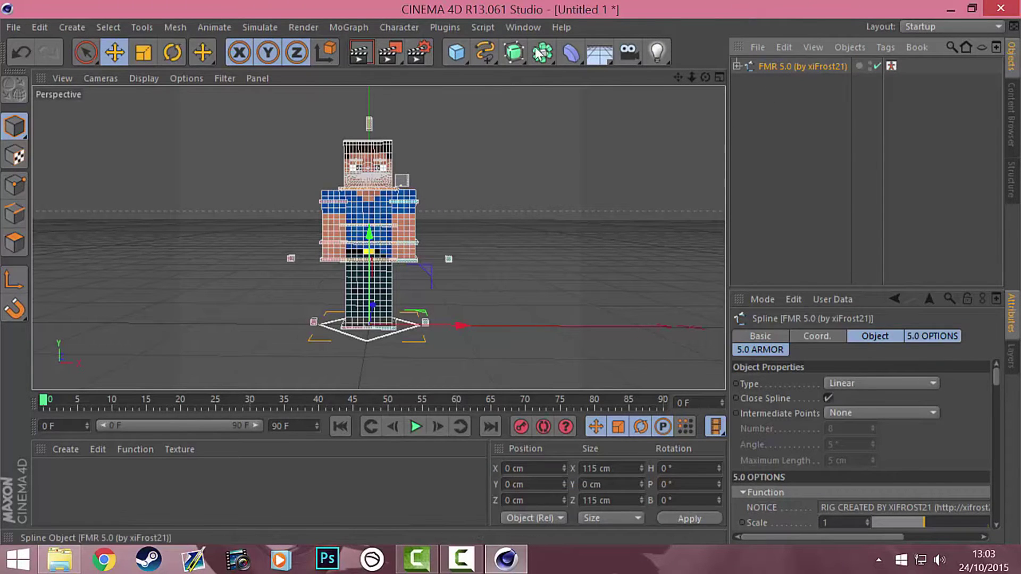
Set the rig's 5.0 OPTIONS Skin to sean0402 skin from Documents > Sean0402 Items.
left_click(936, 336)
scroll(998, 382, "down", 2)
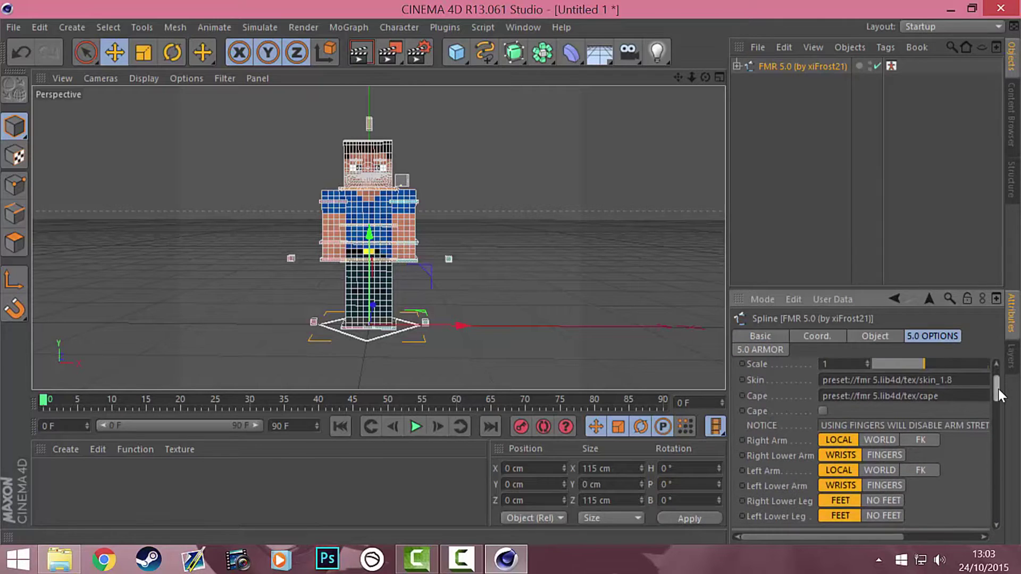
left_click(953, 535)
left_click(975, 375)
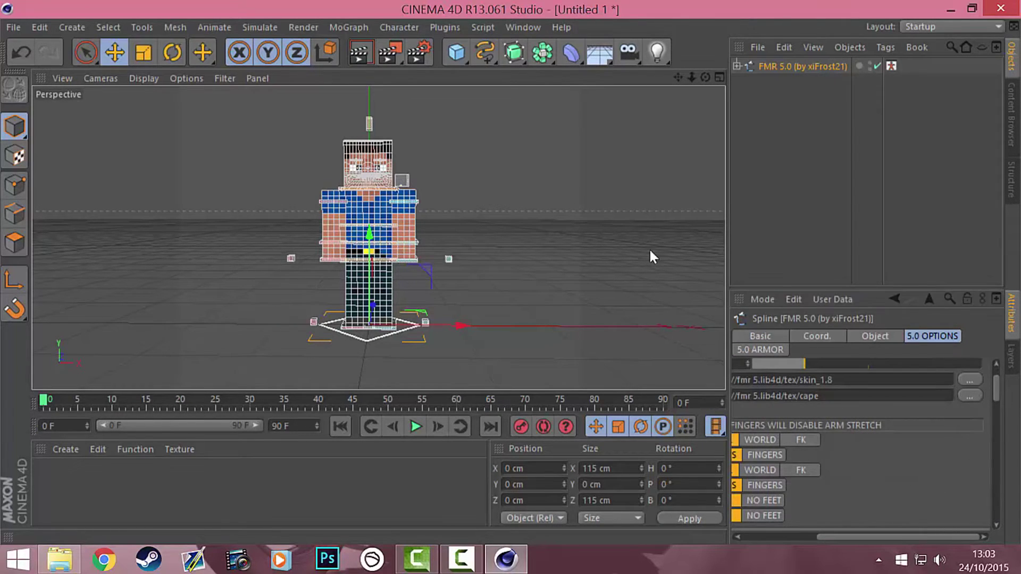
left_click_drag(417, 141, 425, 294)
left_click(71, 331)
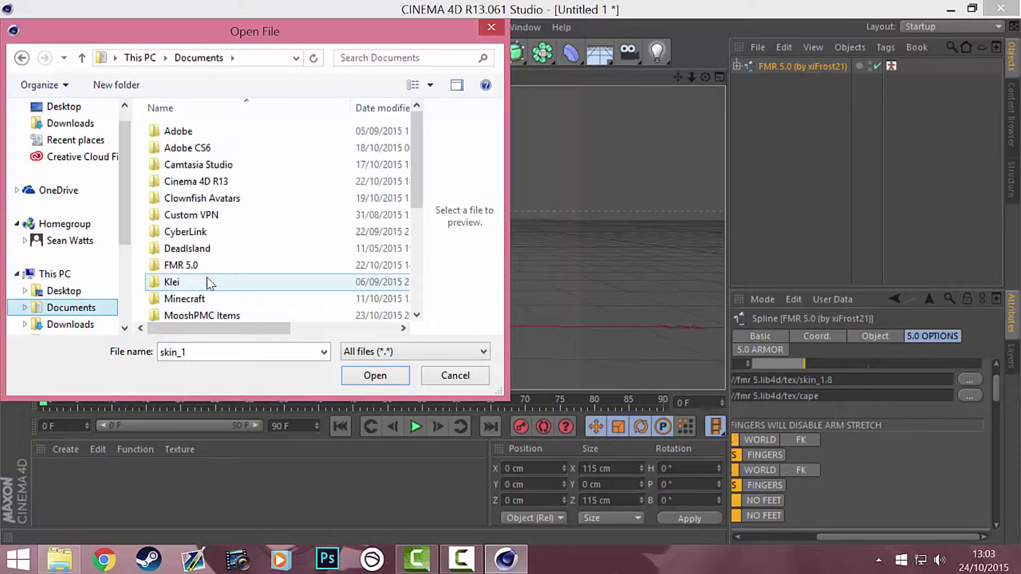
scroll(206, 279, "down", 4)
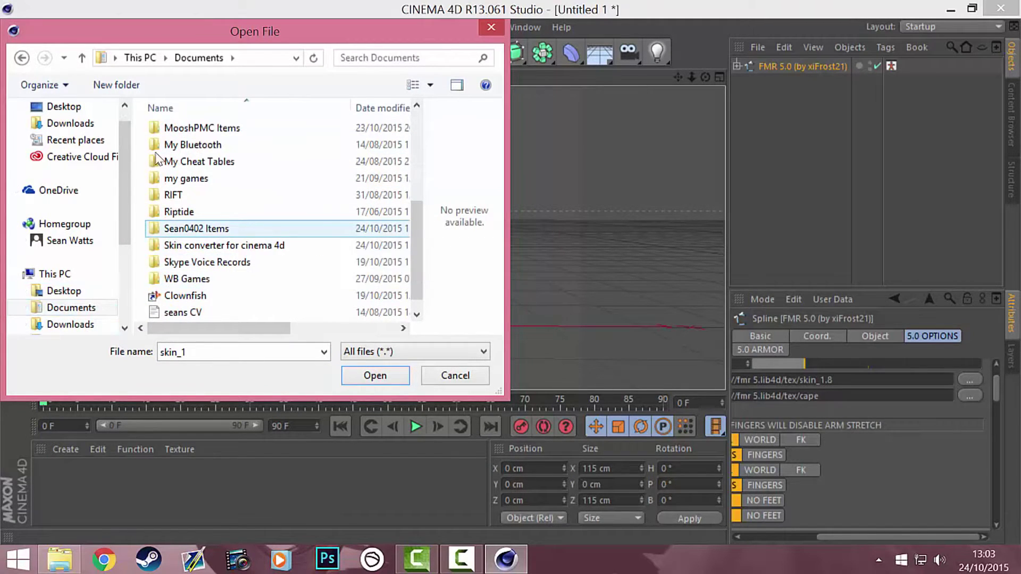
double_click(236, 232)
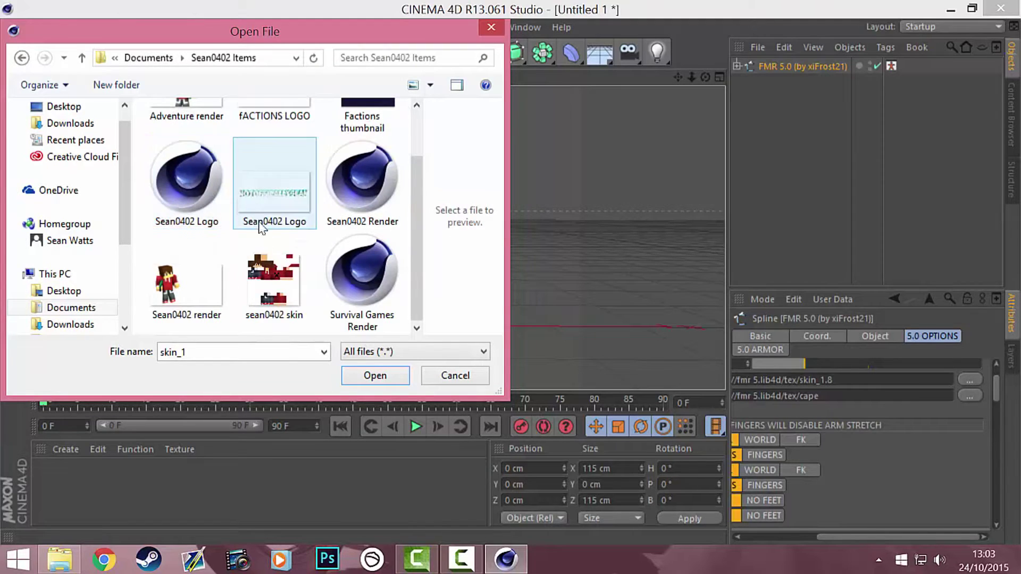
double_click(257, 293)
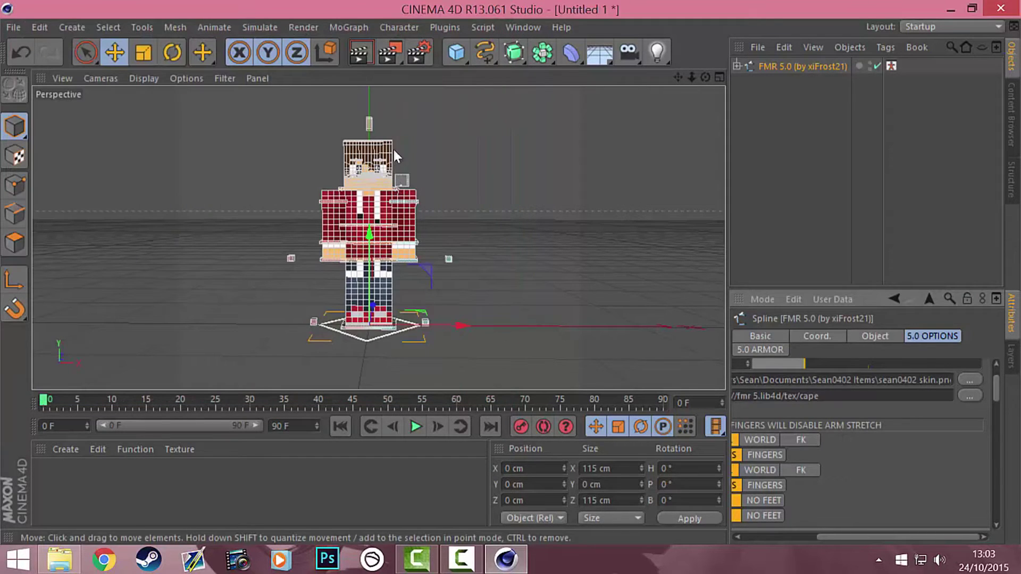
Set Left Eye, Mouth, Pupils, Eyebrows and Teeth to OFF, then test render the view.
scroll(905, 415, "down", 10)
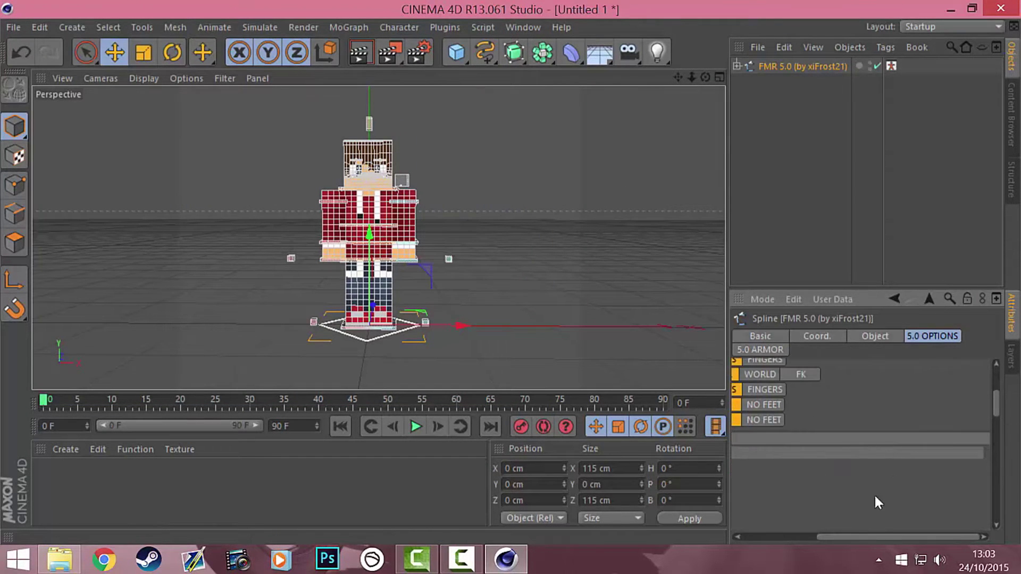
scroll(800, 461, "down", 5)
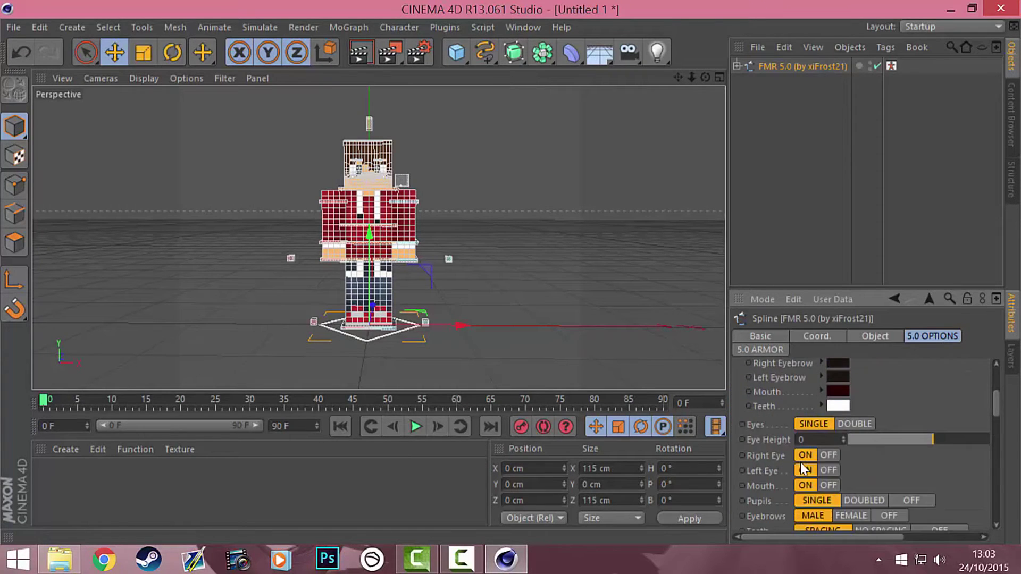
left_click(828, 375)
left_click(828, 390)
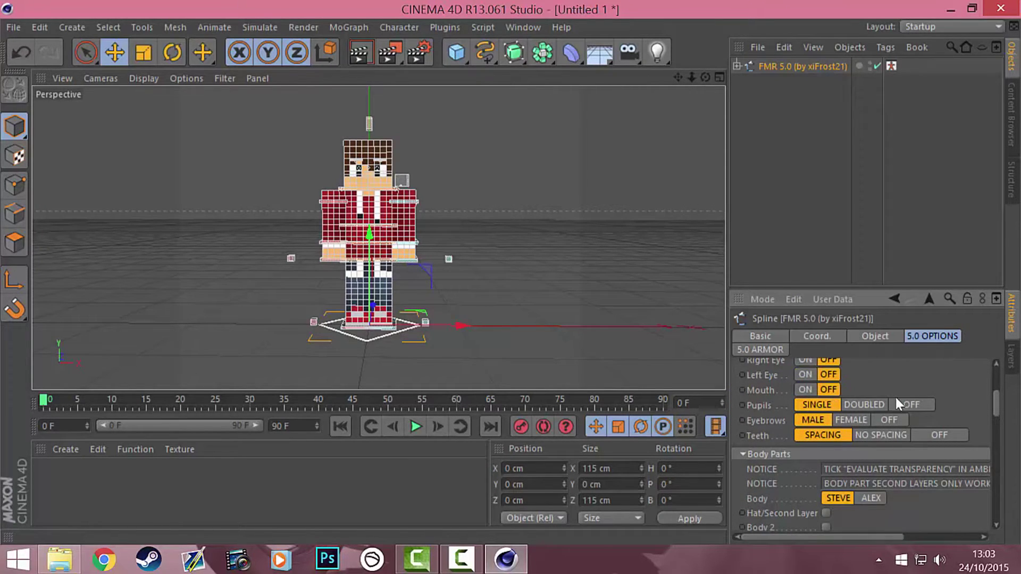
left_click(926, 404)
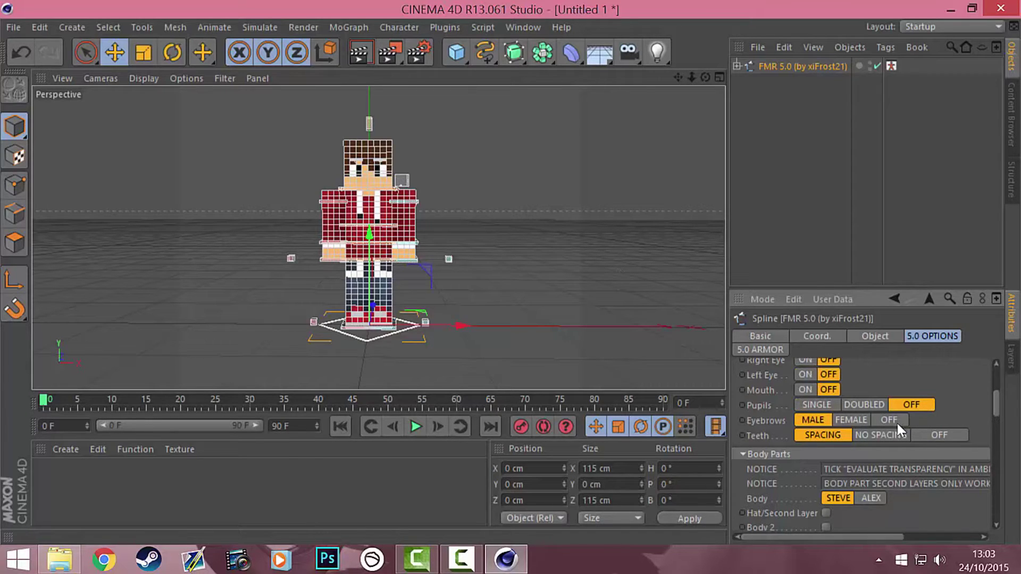
left_click(899, 421)
left_click(924, 435)
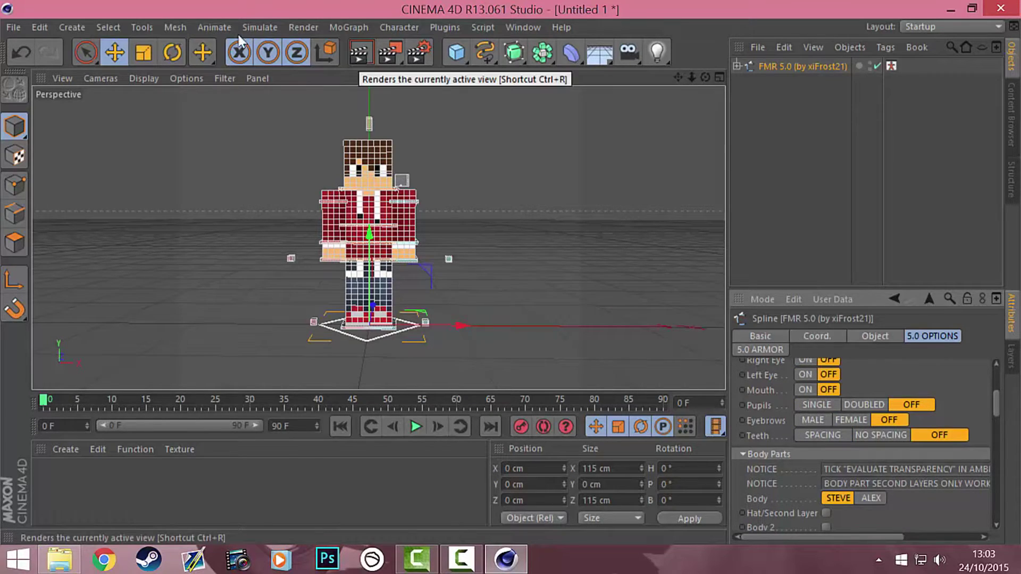
left_click(360, 53)
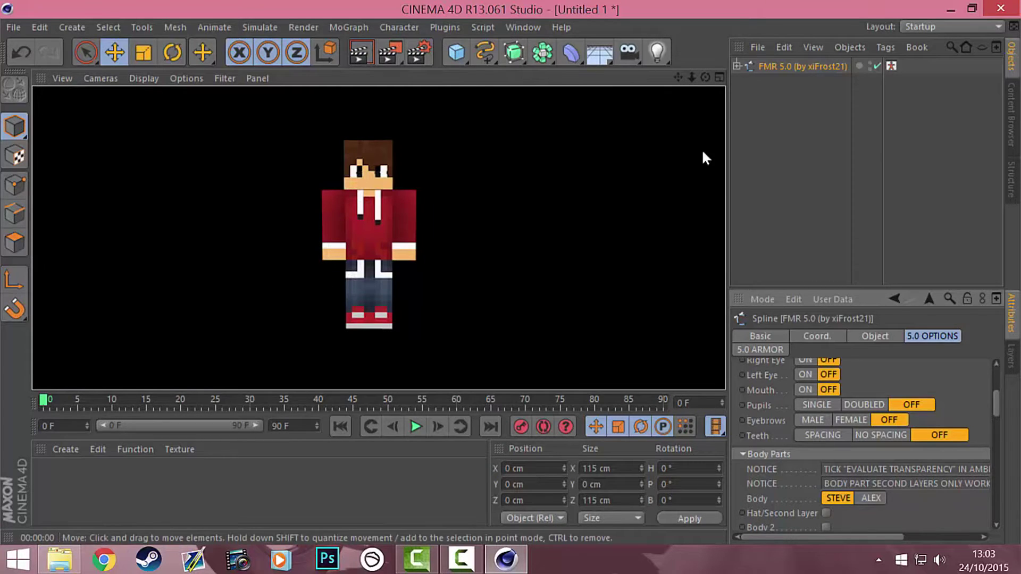
left_click(819, 71)
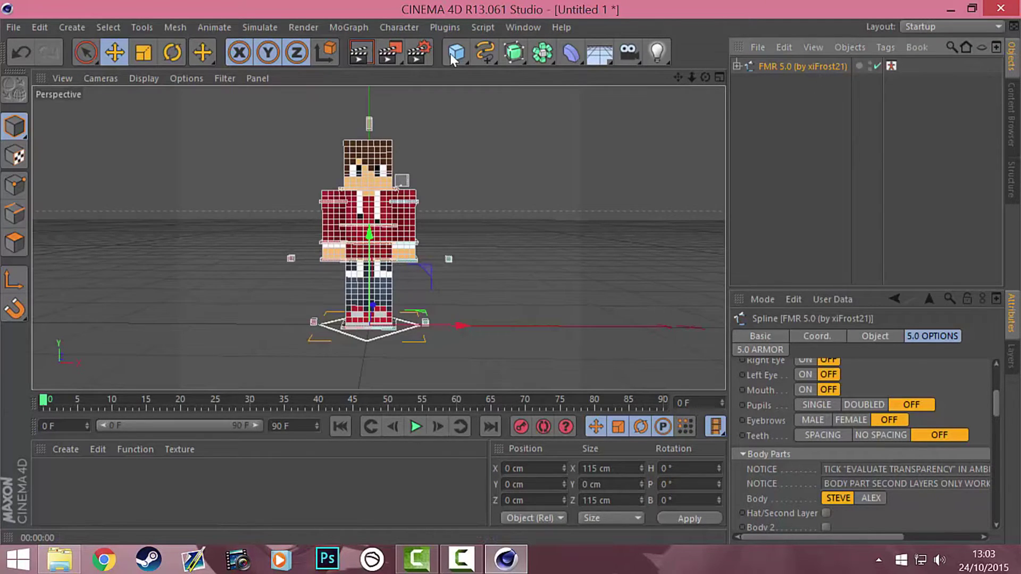
Set the render output resolution to 1920 x 1080.
left_click(424, 53)
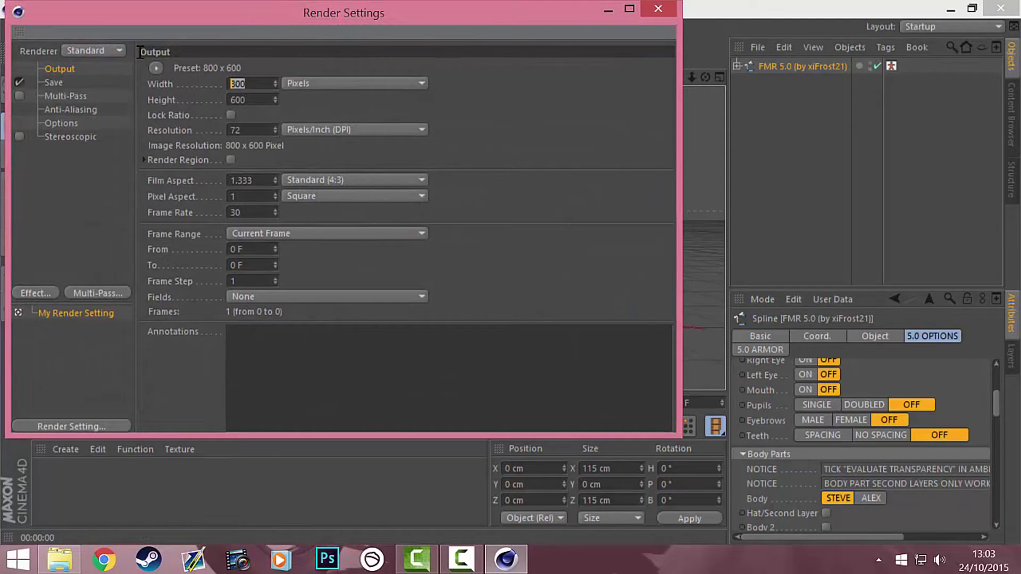
type("1920")
key("Tab")
type("1080")
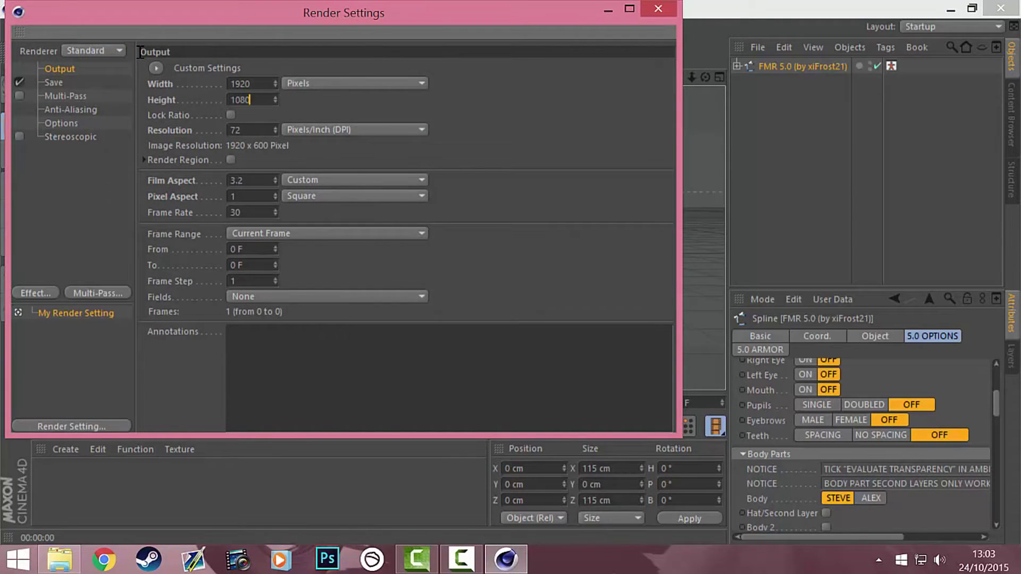
key("Return")
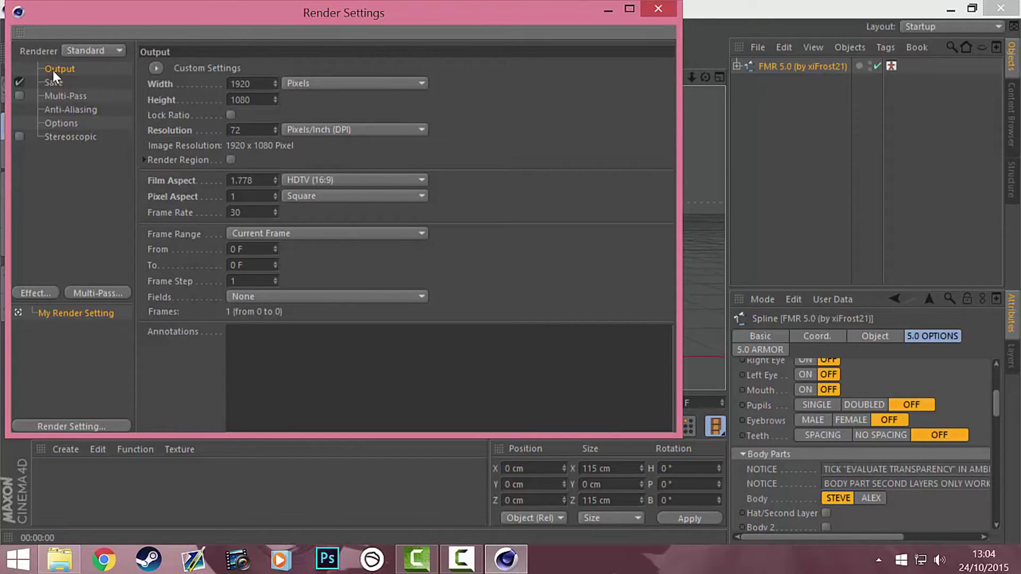
Set Anti-Aliasing to Best with Min Level 4x4 and Max Level 8x8.
left_click(79, 109)
left_click(345, 70)
left_click(272, 105)
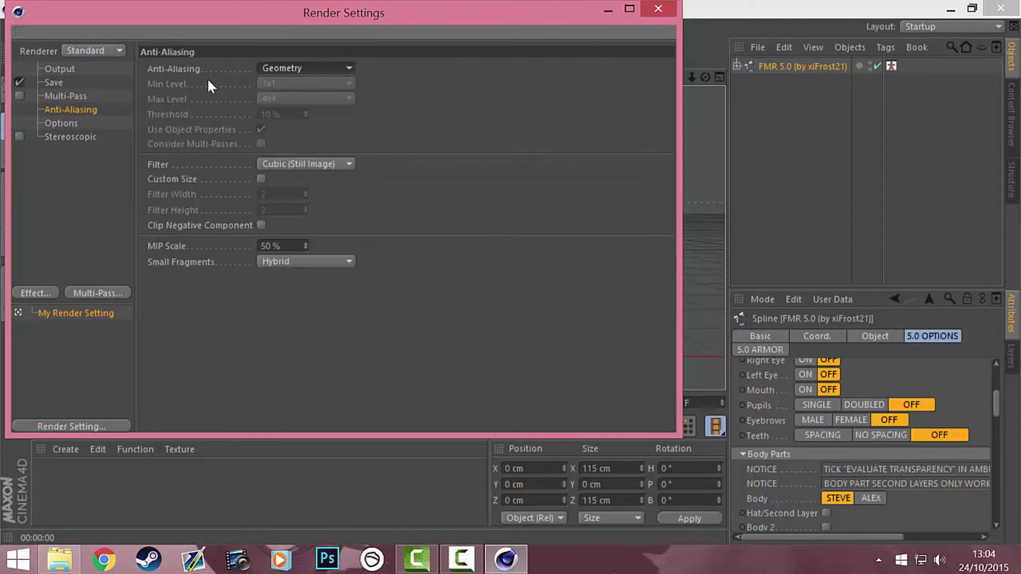
left_click(278, 83)
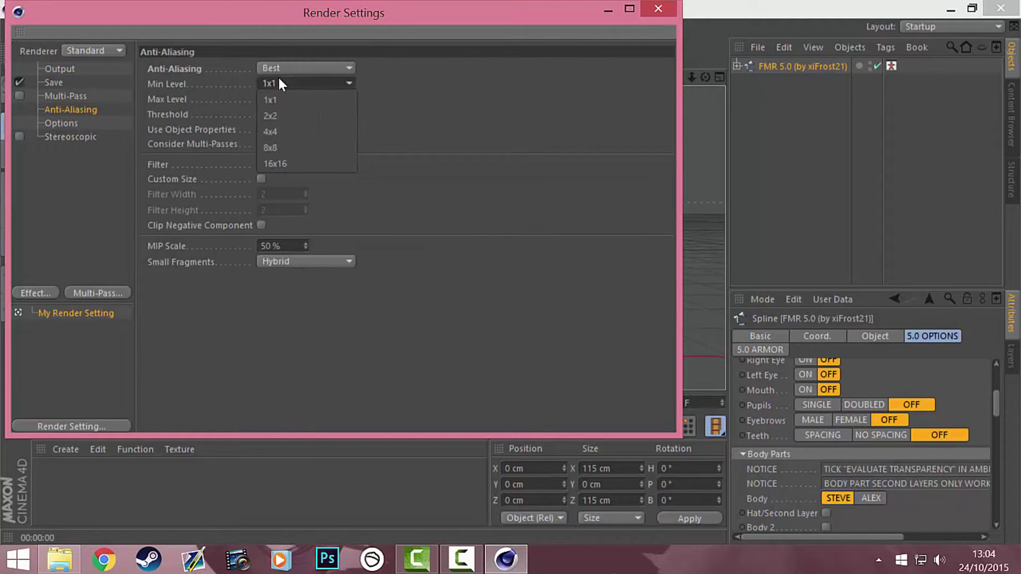
left_click(315, 130)
left_click(306, 100)
left_click(300, 161)
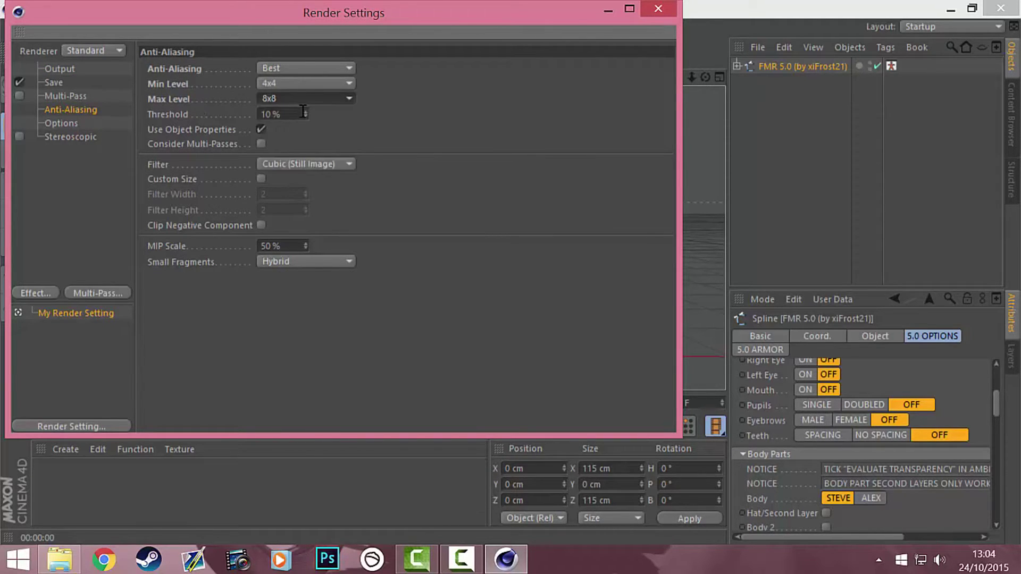
left_click(291, 86)
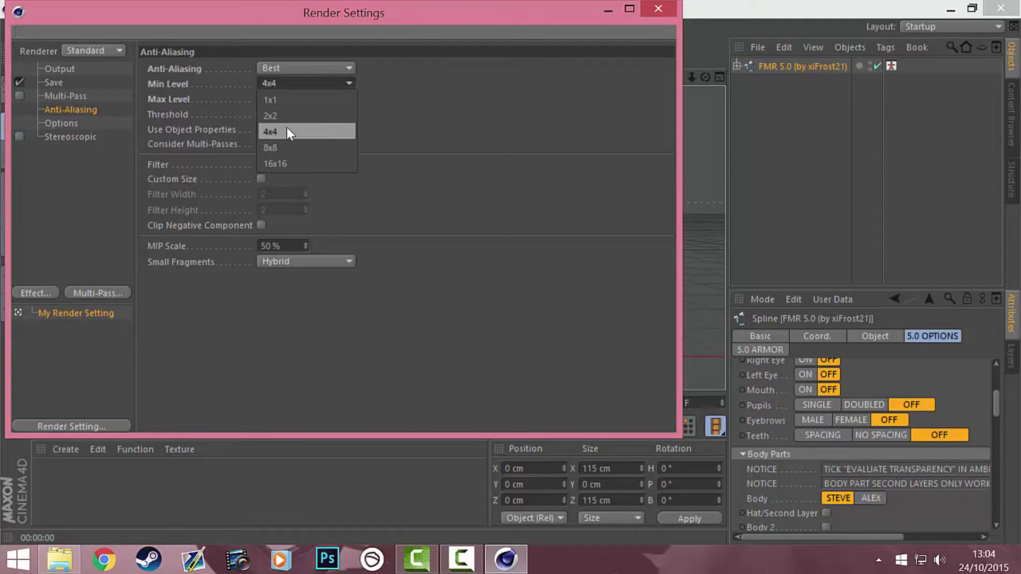
left_click(301, 83)
left_click(289, 97)
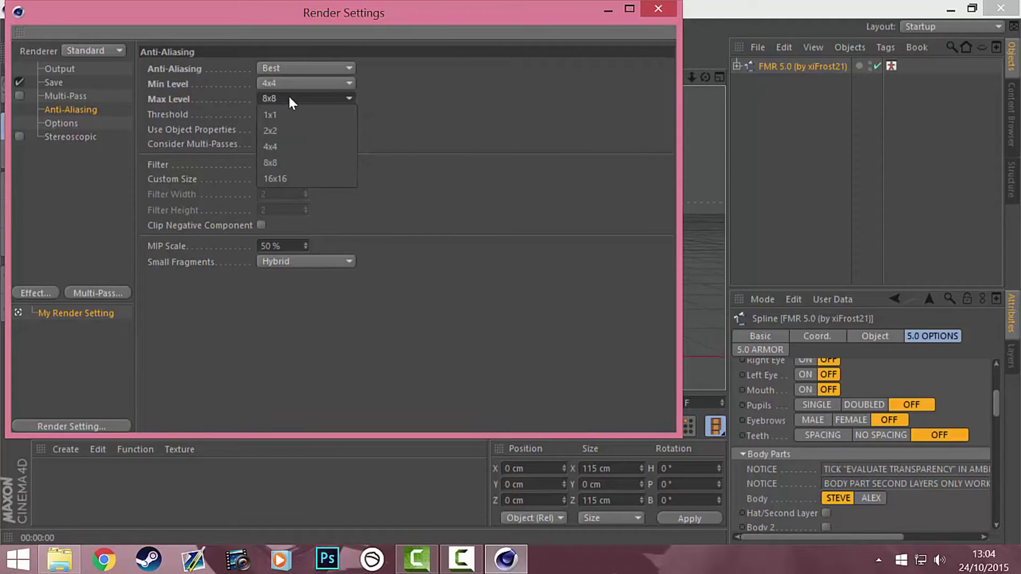
left_click(317, 83)
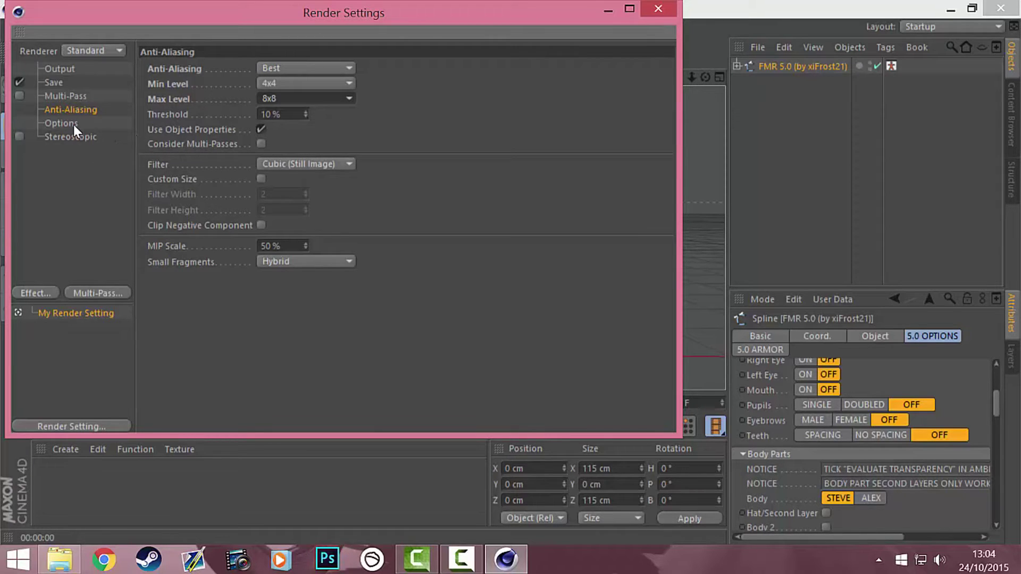
Add Ambient Occlusion with Evaluate Transparency and Self Shadowing Only ticked.
left_click(36, 293)
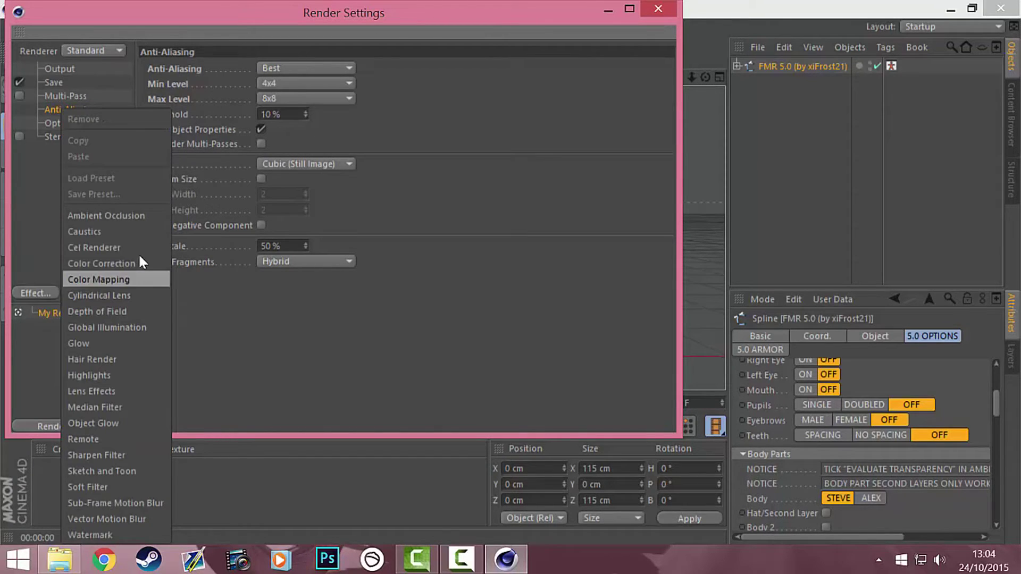
left_click(135, 215)
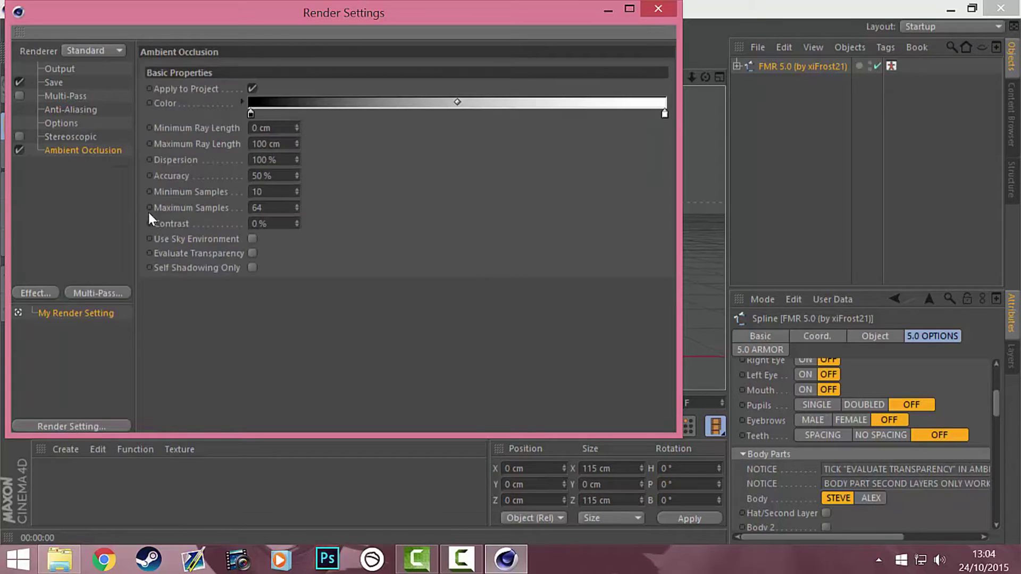
left_click(254, 254)
left_click(254, 268)
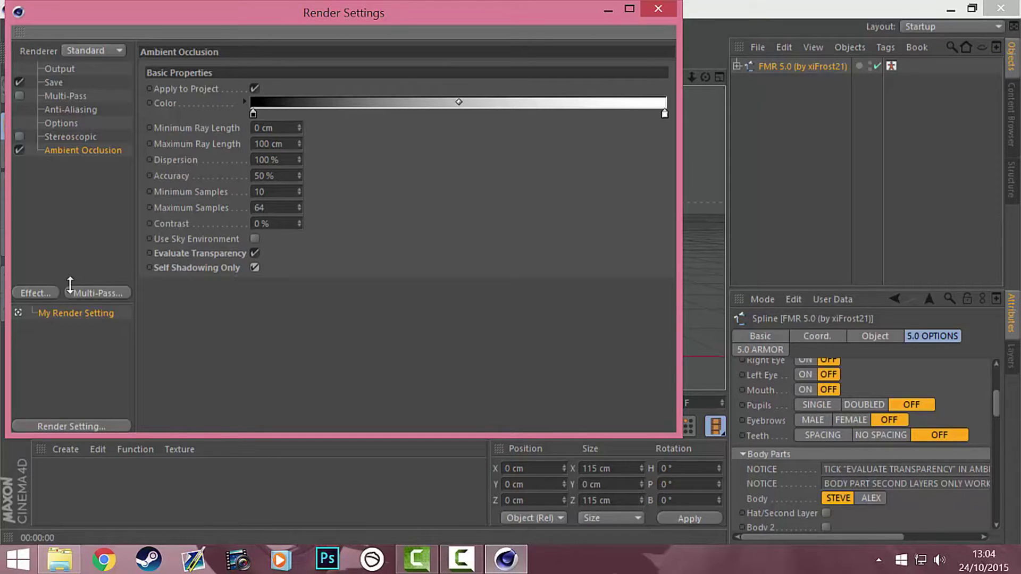
Add Global Illumination with irradiance cache Oversampling set to Medium.
left_click(28, 295)
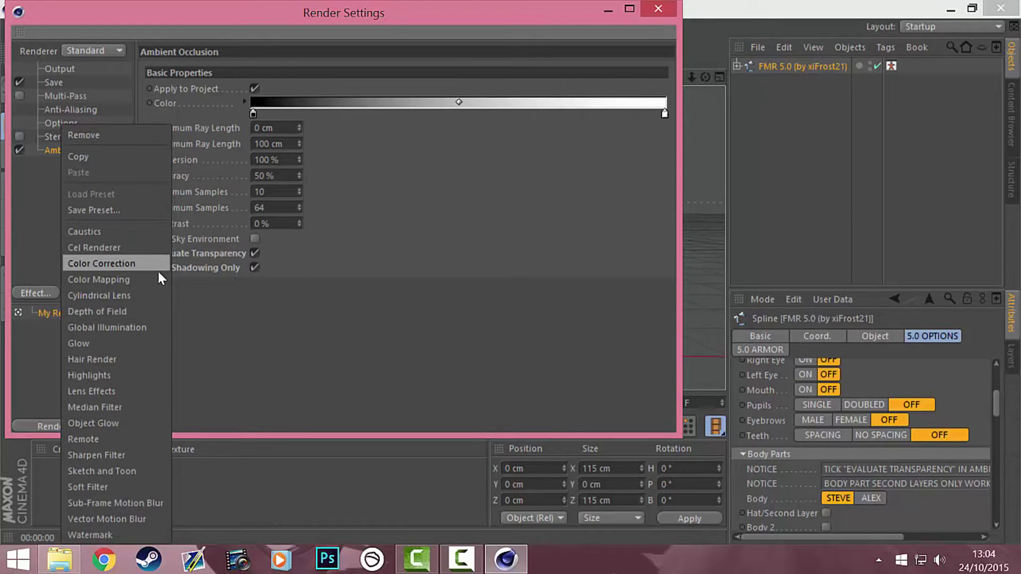
left_click(153, 326)
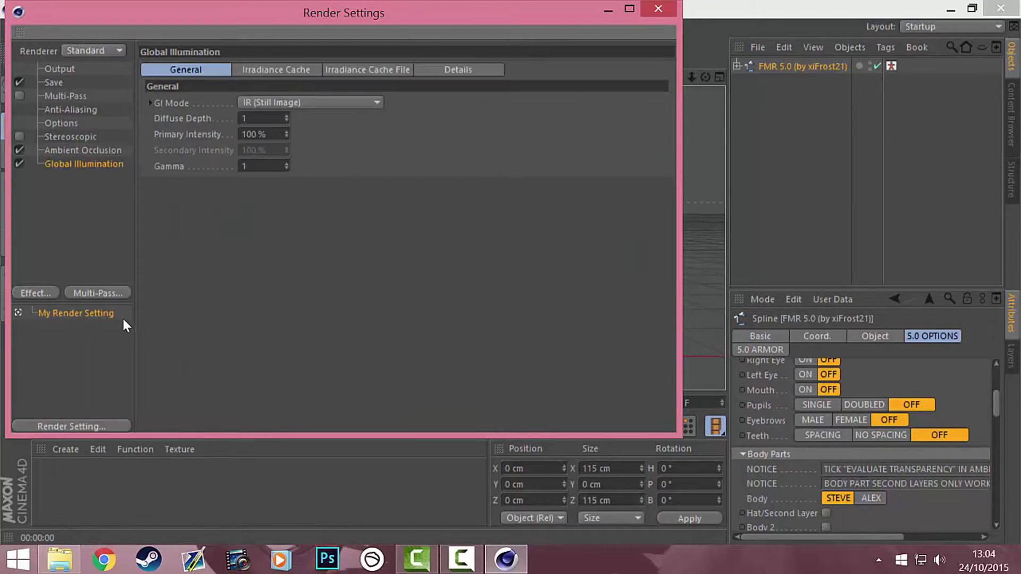
left_click(264, 77)
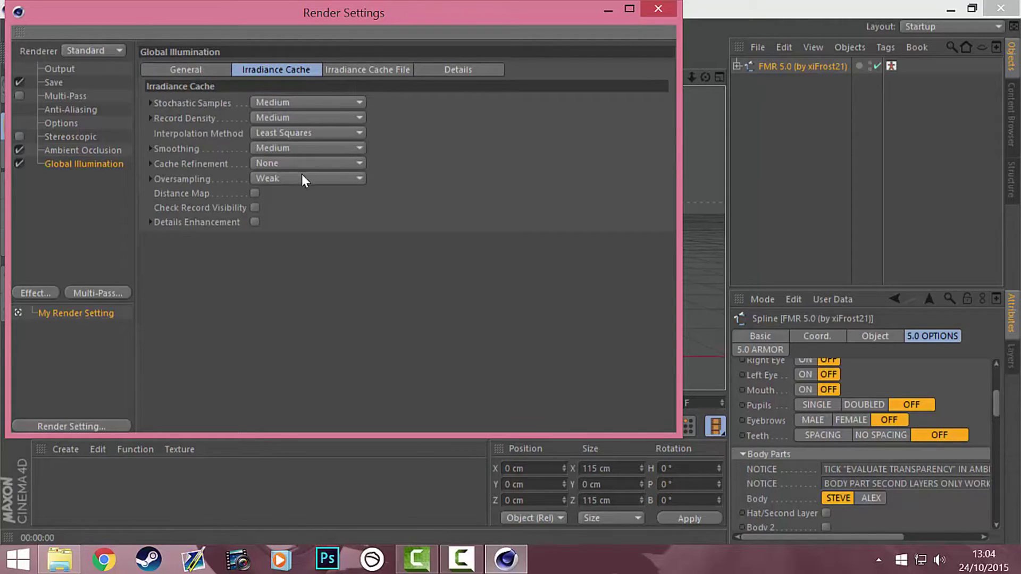
left_click(272, 179)
left_click(339, 258)
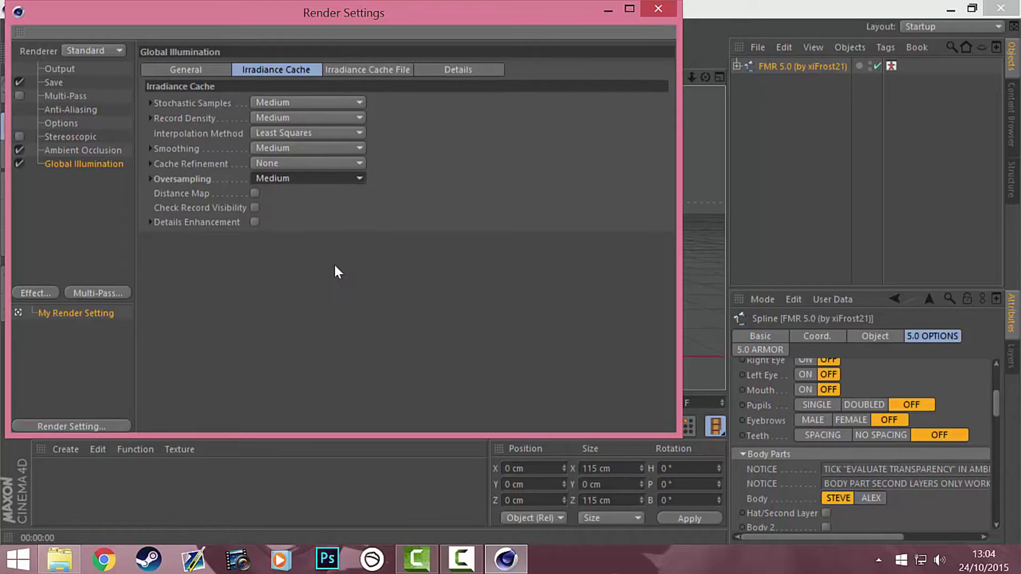
Add the Glow effect, close Render Settings and render the view.
left_click(40, 293)
left_click(110, 343)
left_click_drag(311, 122, 379, 138)
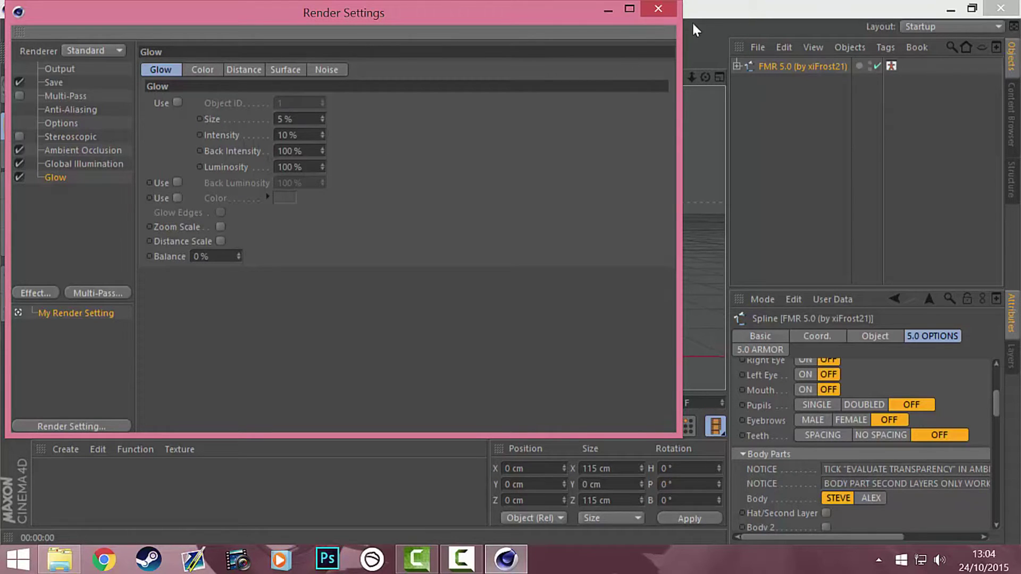
left_click(670, 12)
left_click(367, 53)
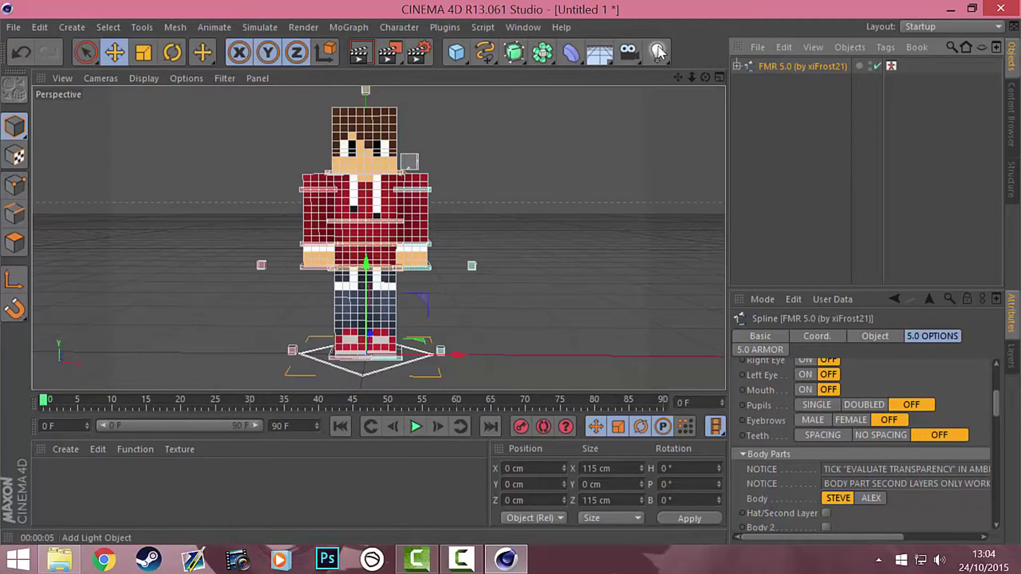
Add an Infinite Light and move it left and up beside the character.
left_click(659, 52)
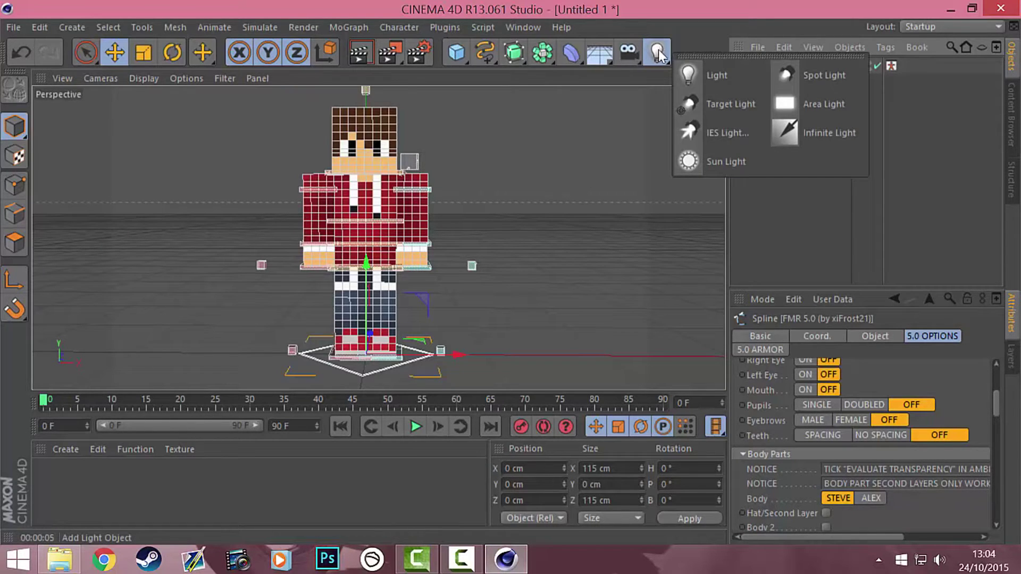
left_click(808, 139)
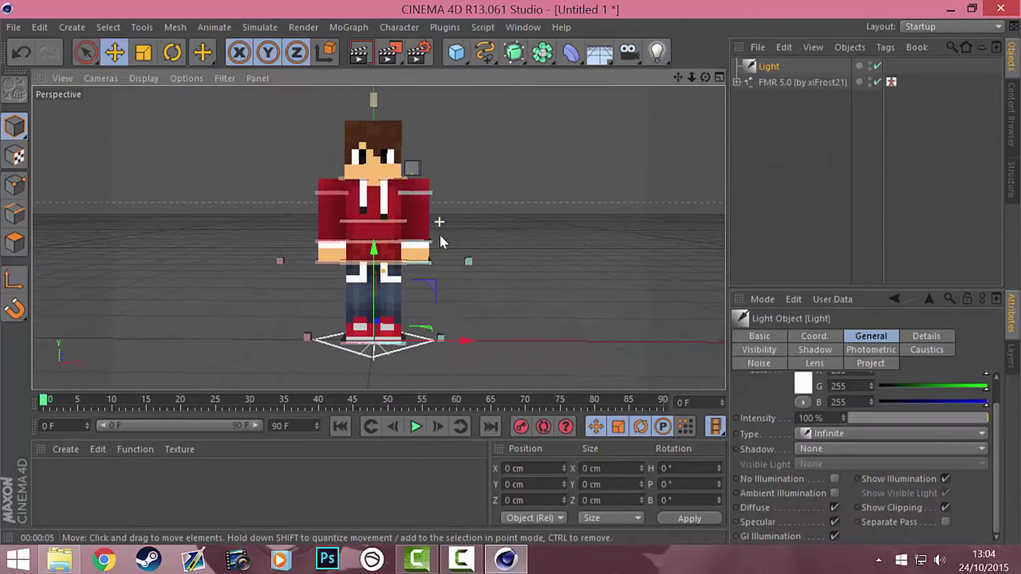
left_click_drag(476, 346, 298, 303)
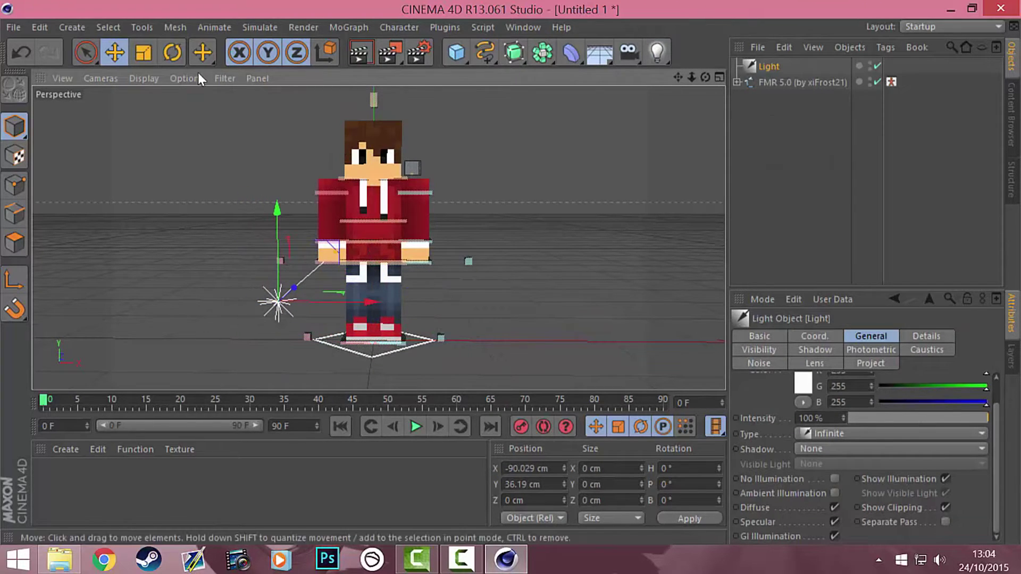
Pitch the light toward the character to -16.104° and render the view.
left_click(171, 53)
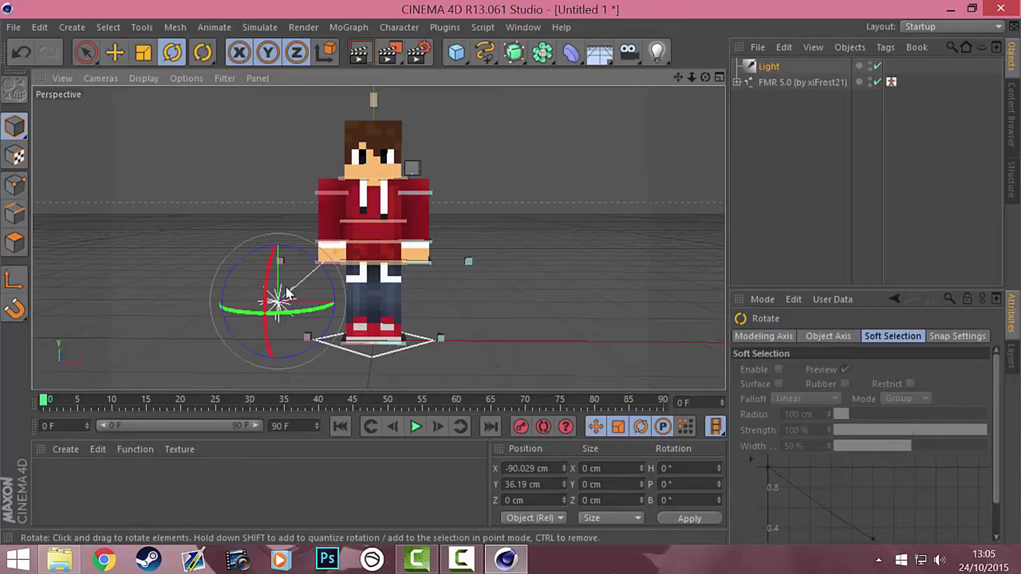
mouse_move(270, 281)
left_mouse_down()
mouse_move(269, 244)
mouse_move(264, 280)
left_mouse_up()
left_click_drag(705, 77, 706, 114)
left_click_drag(271, 298, 273, 248)
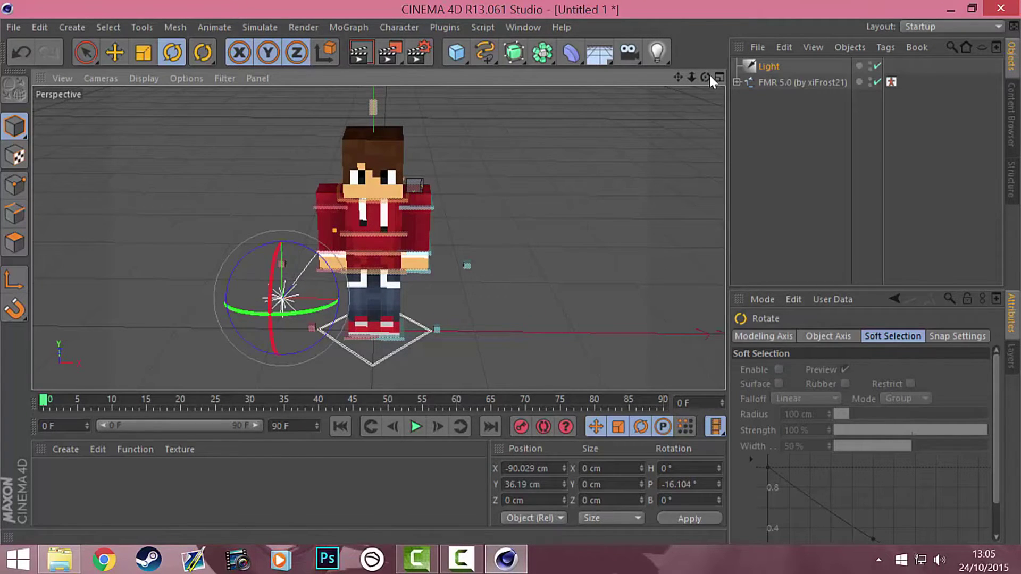
left_click_drag(705, 77, 705, 56)
left_click(360, 51)
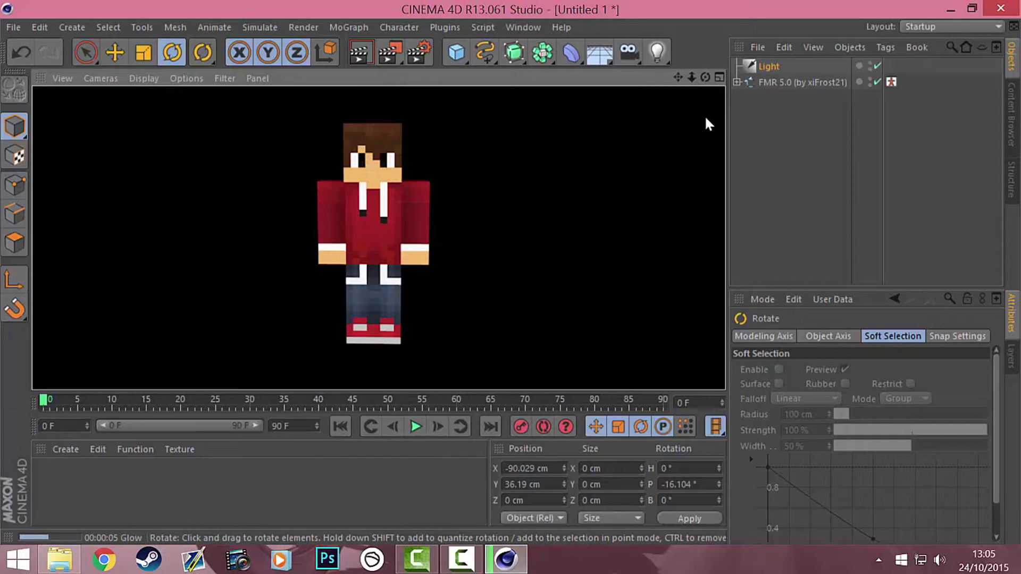
Re-render with Ctrl+R, clear back to the editor view, and open Create > Environment.
left_click(782, 65)
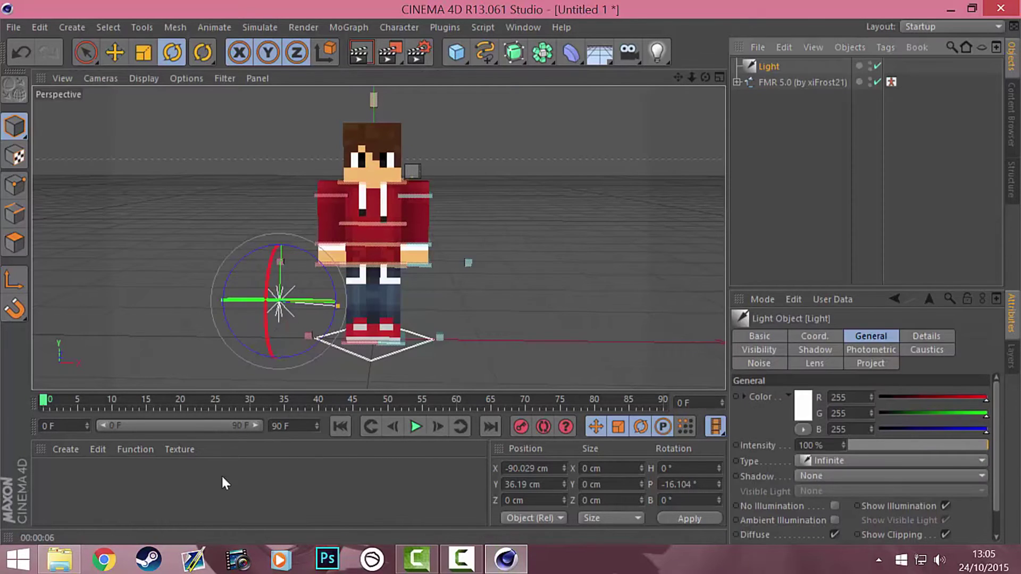
key("ctrl+r")
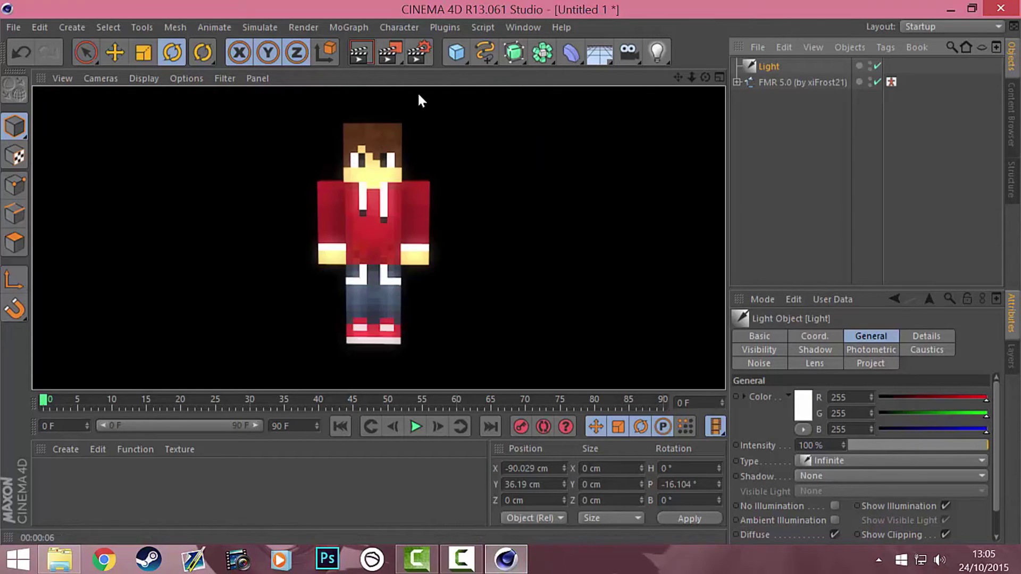
left_click(771, 68)
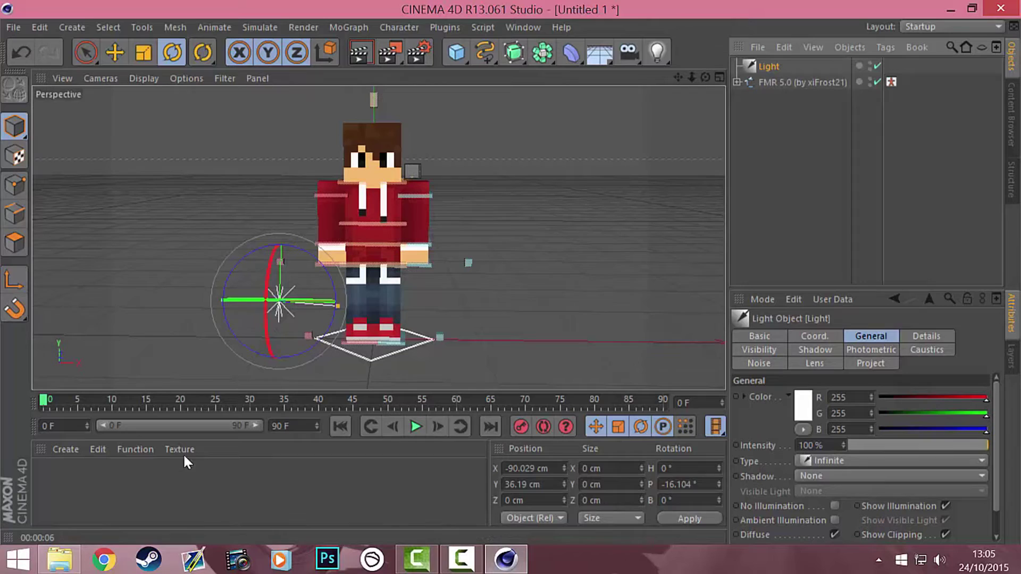
left_click(70, 27)
mouse_move(107, 141)
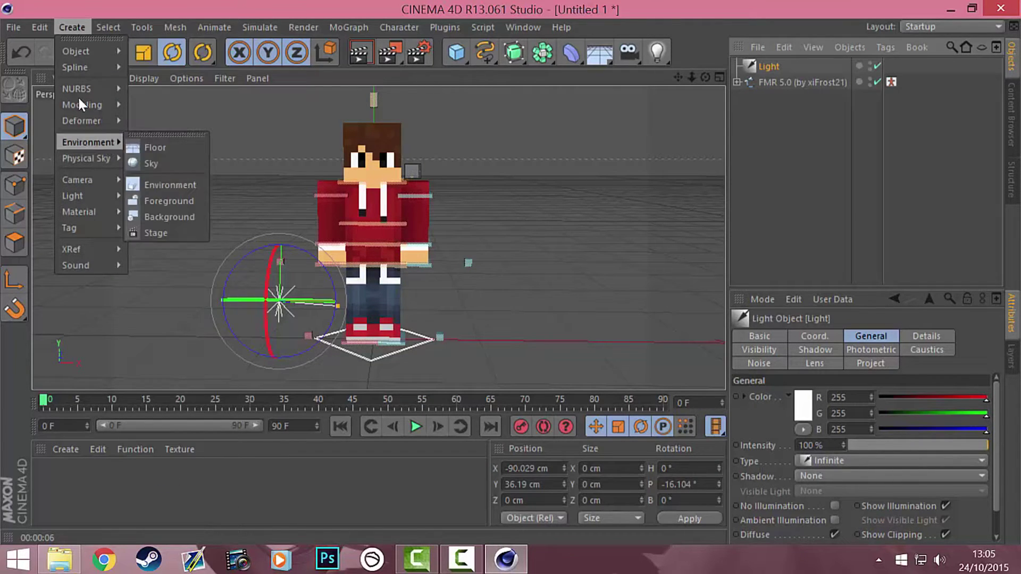
Add a Sky object and a new Mat material with specular turned off.
left_click(152, 164)
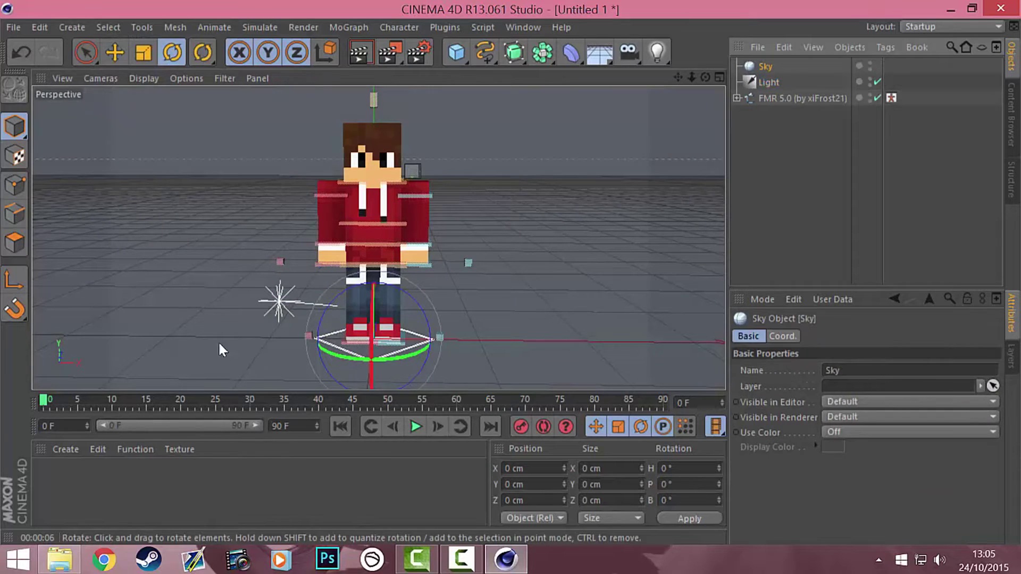
left_click(114, 52)
double_click(246, 462)
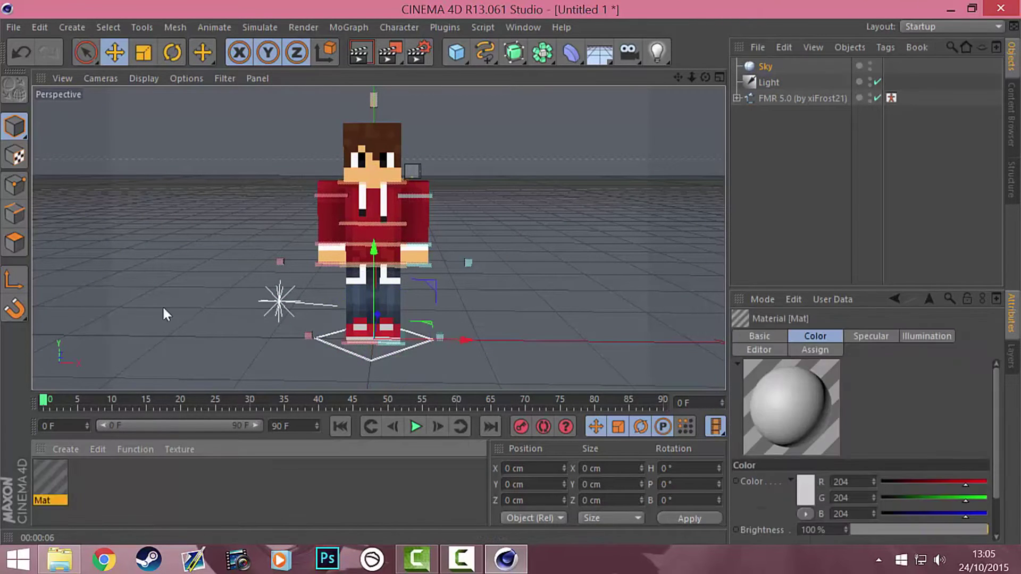
double_click(51, 500)
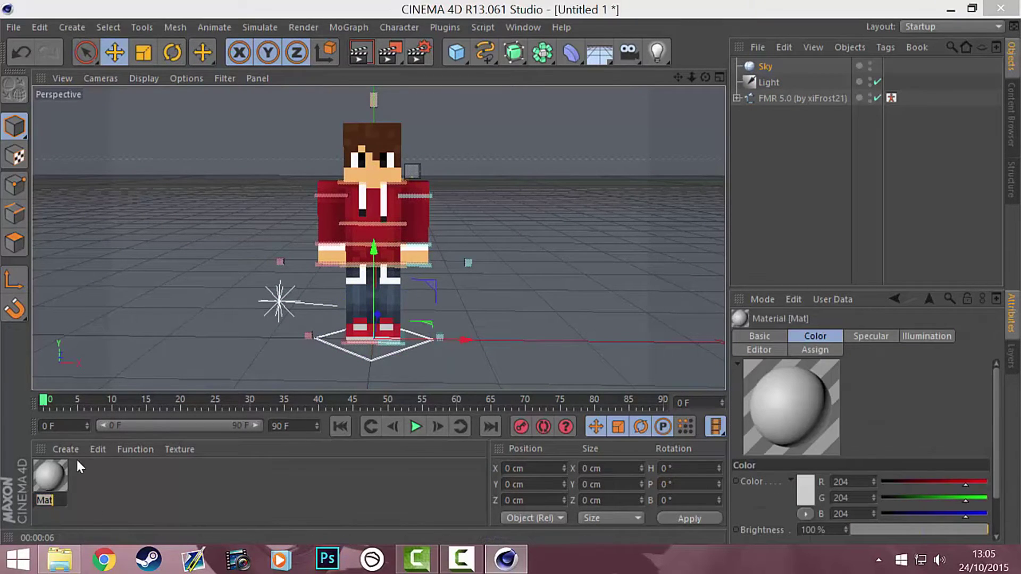
double_click(59, 484)
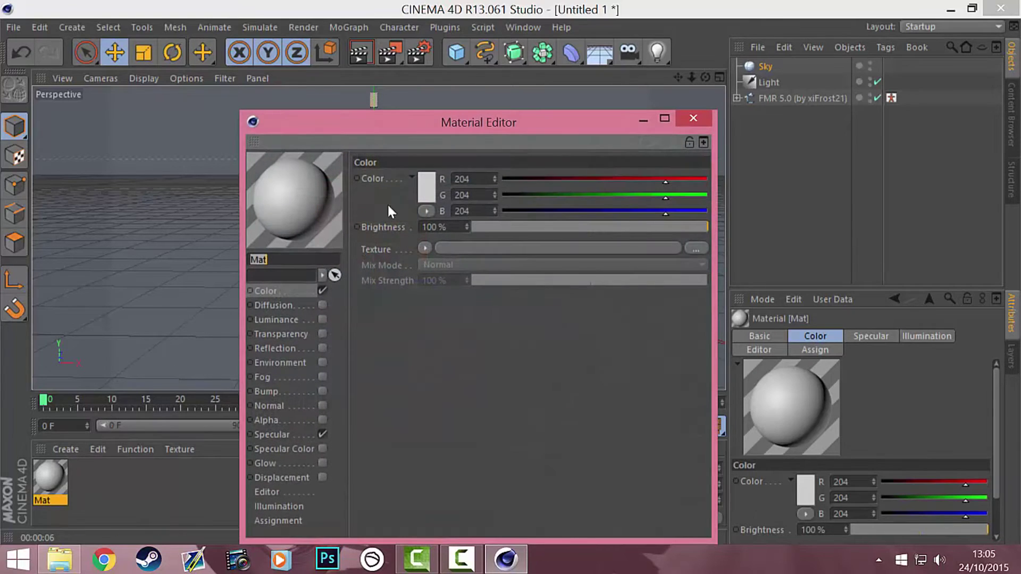
left_click(322, 435)
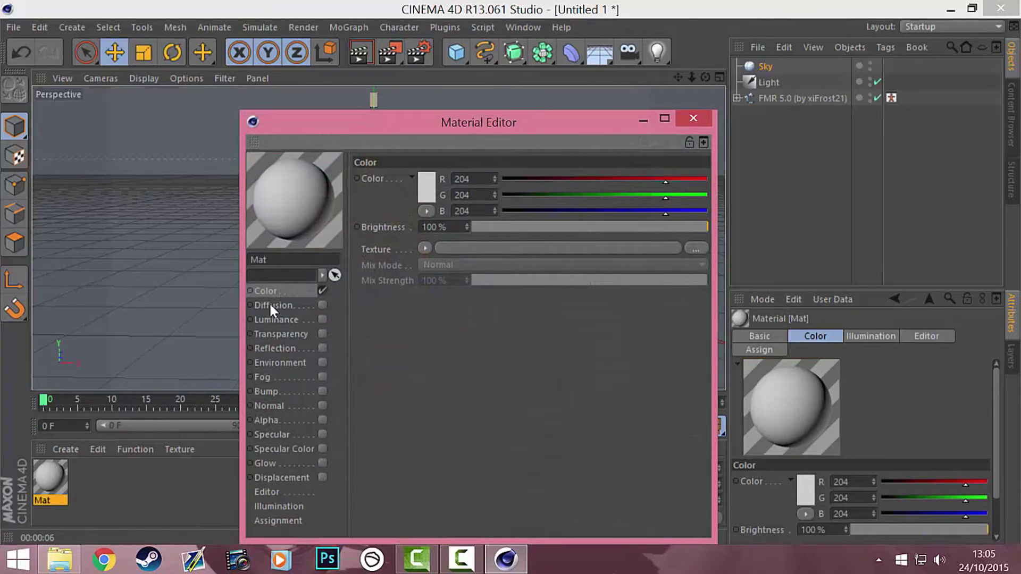
Give Mat's Color a Gradient from light yellow to pale yellow, then close the editor.
left_click(424, 250)
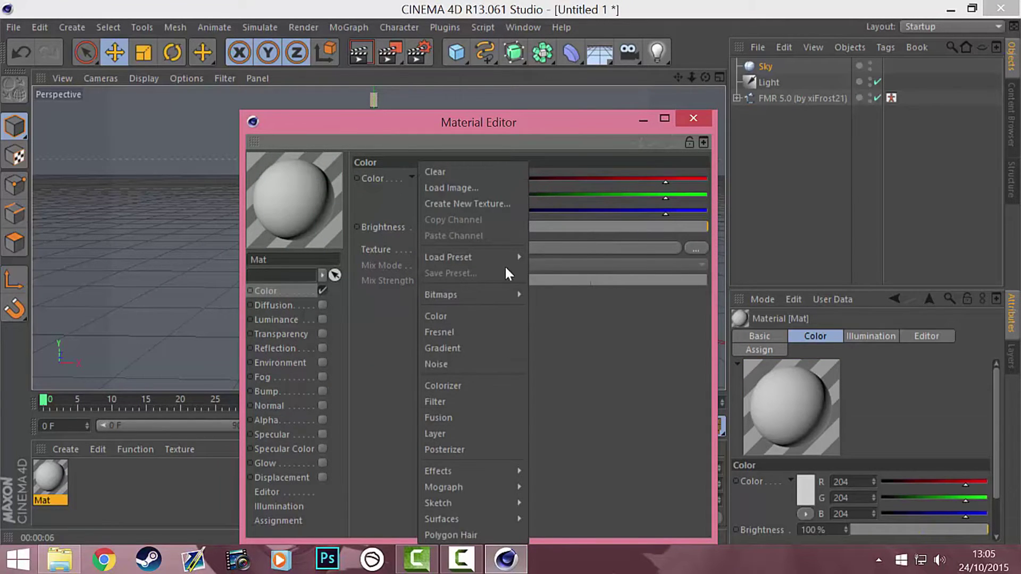
left_click(483, 348)
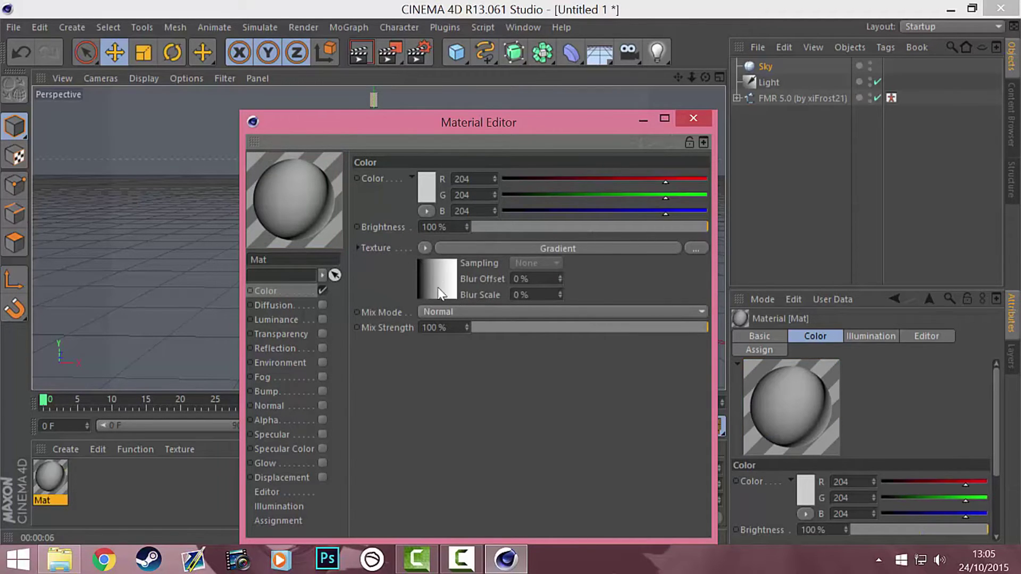
left_click(453, 291)
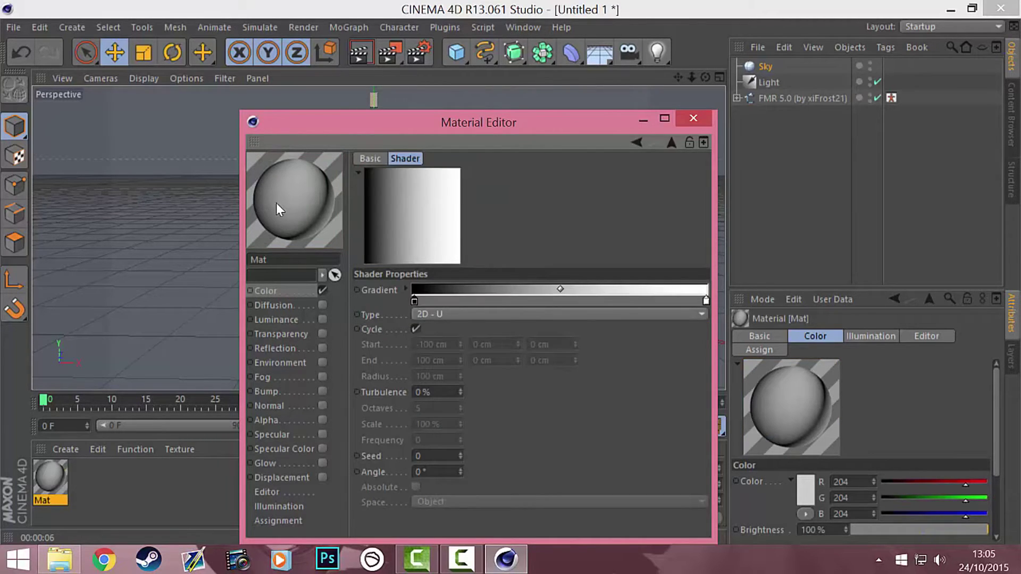
double_click(415, 301)
left_click_drag(408, 245, 388, 261)
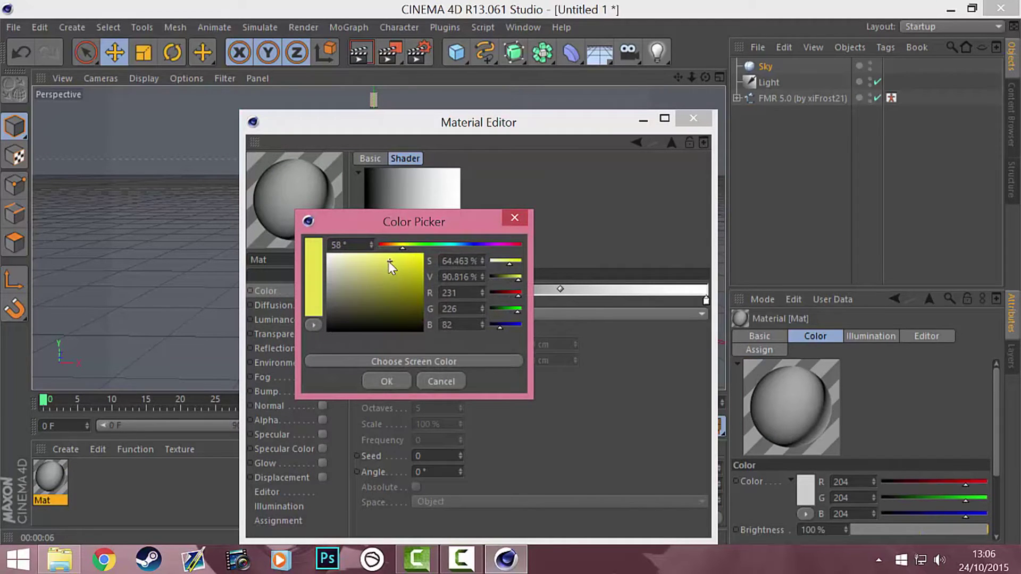
left_click(408, 380)
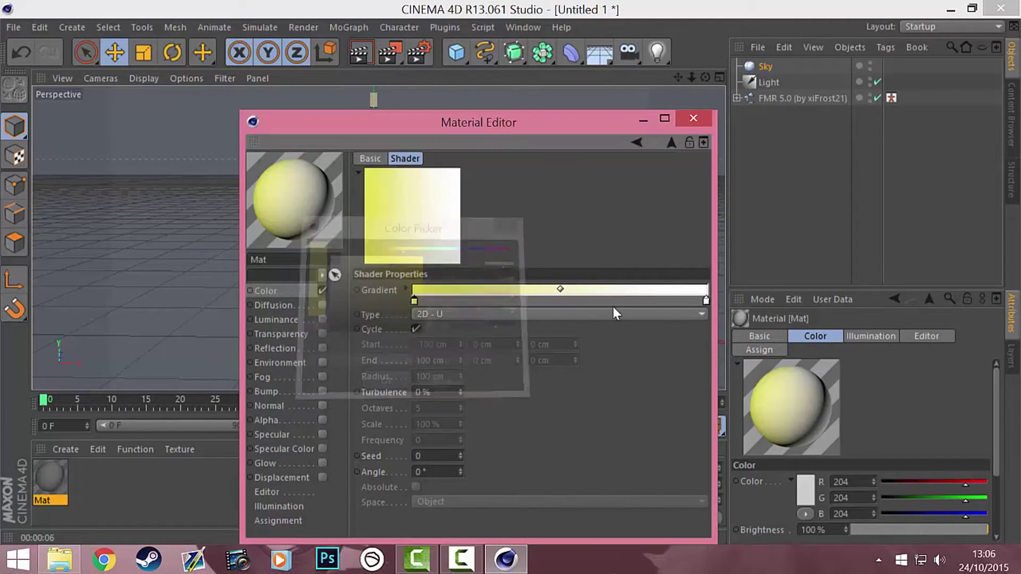
double_click(704, 302)
left_click(693, 246)
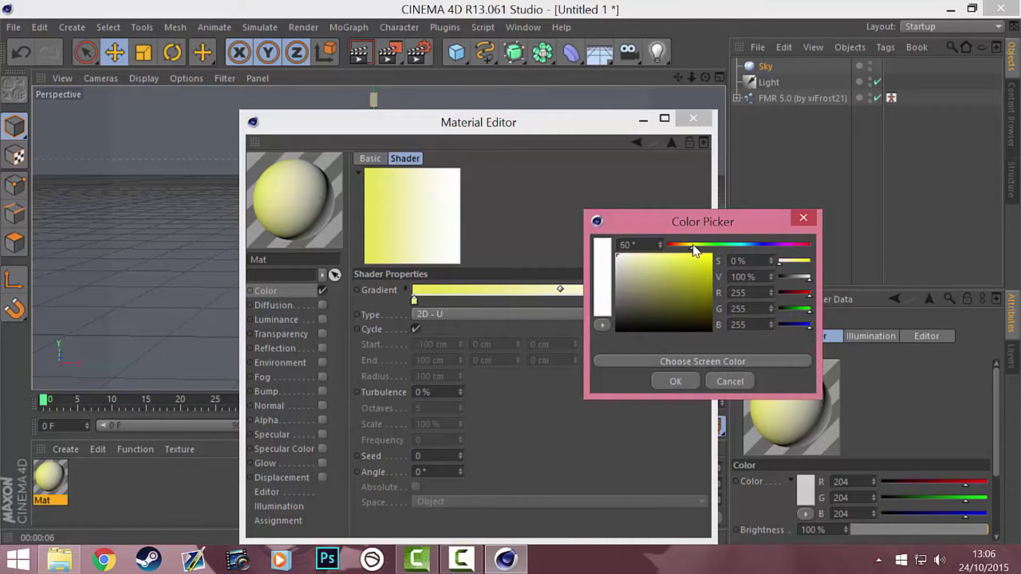
left_click(644, 264)
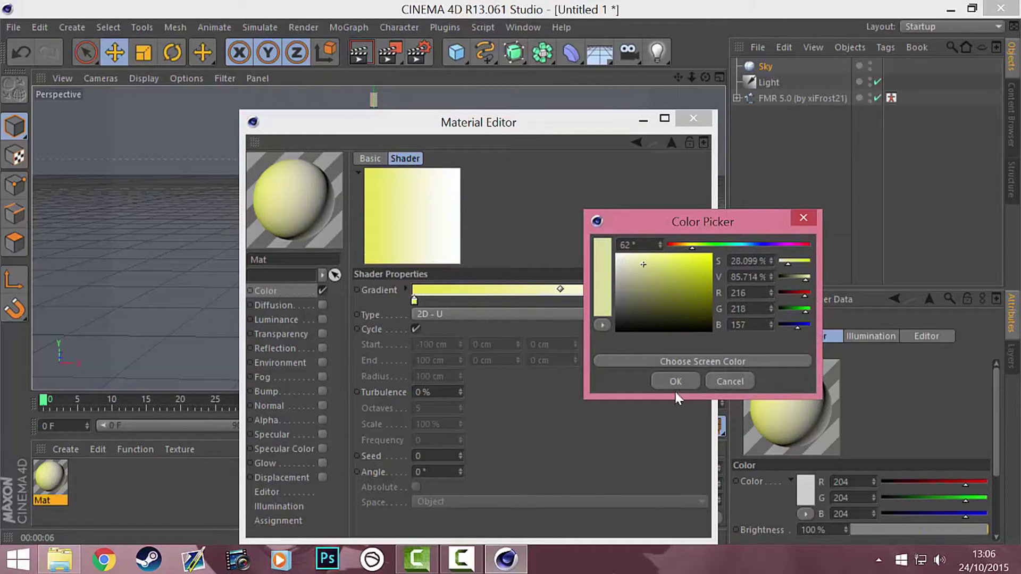
left_click(676, 382)
left_click(706, 119)
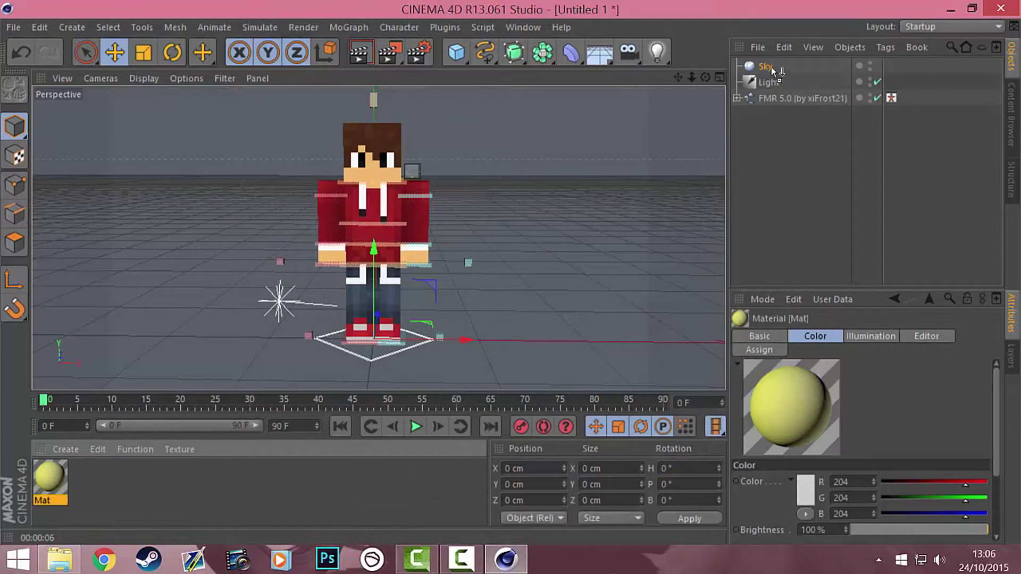
Drop Mat onto the Sky in the Object Manager and render a preview of the yellow backdrop.
left_click_drag(50, 477, 766, 66)
left_click(361, 52)
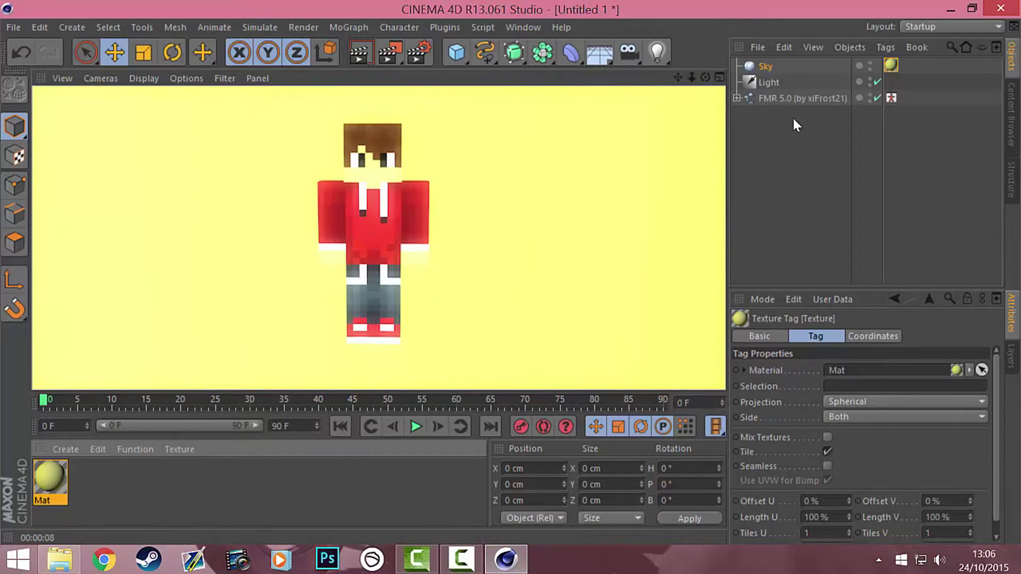
left_click(770, 65)
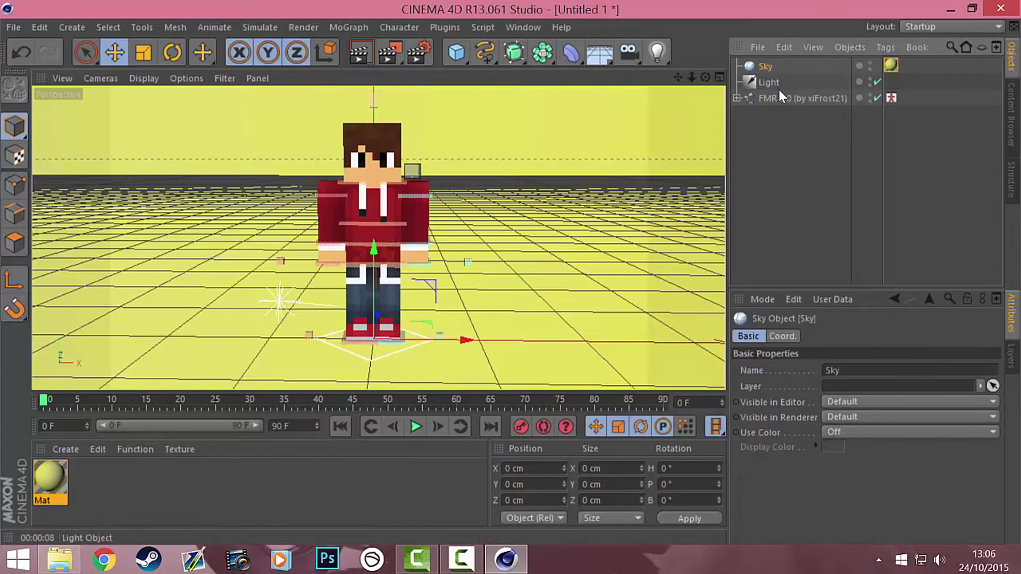
left_click(780, 96)
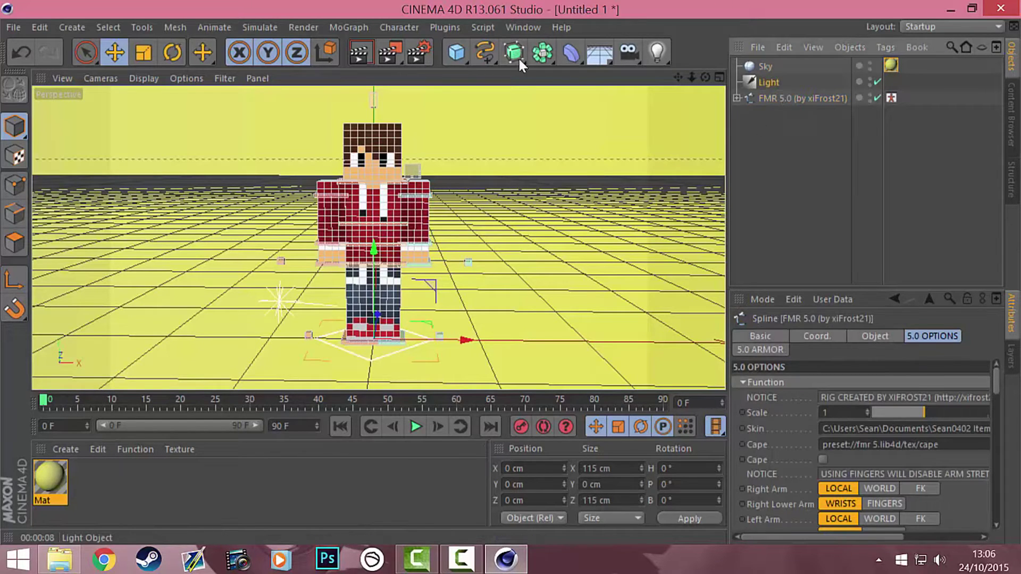
Select the goalArmR_L hand control and set its Position Y to 4 cm.
left_click(769, 82)
left_click(771, 67)
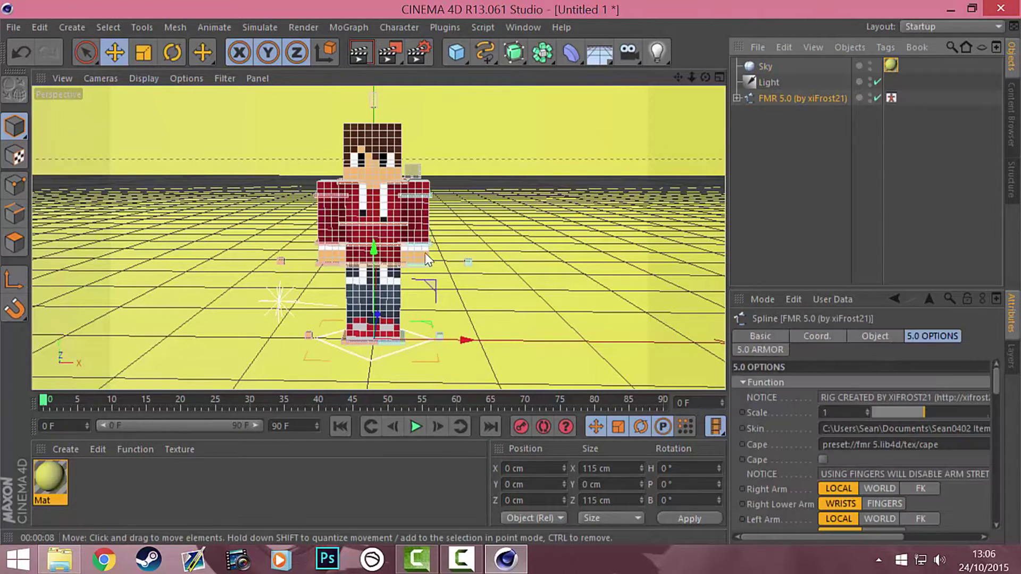
left_click(761, 67)
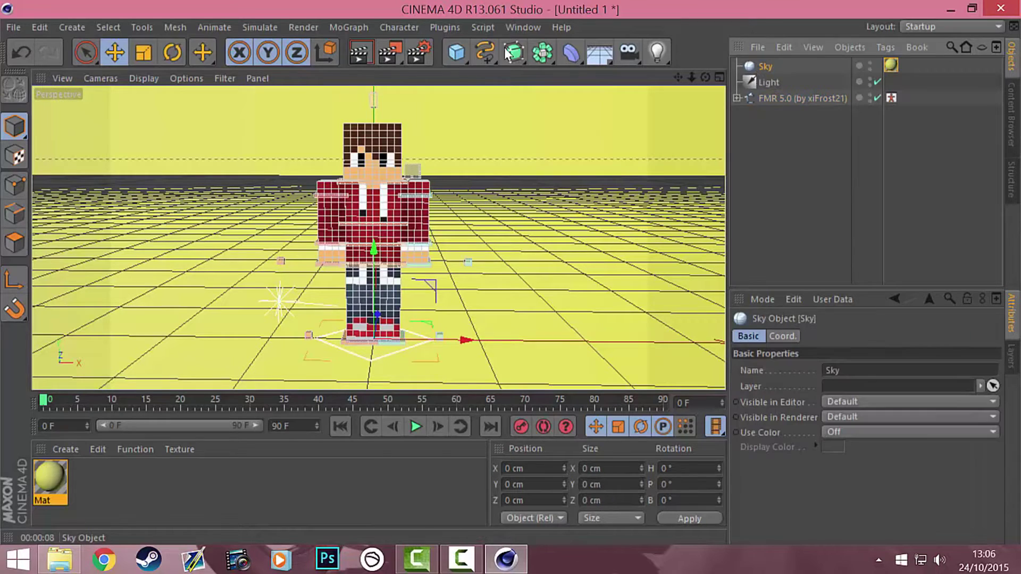
left_click(424, 263)
left_click(335, 262)
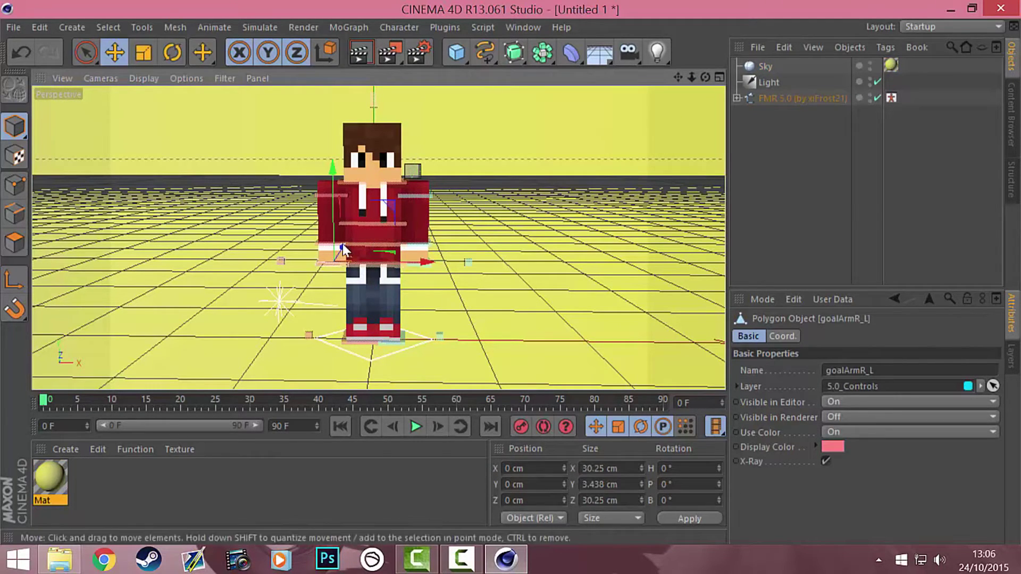
left_click_drag(335, 249, 337, 241)
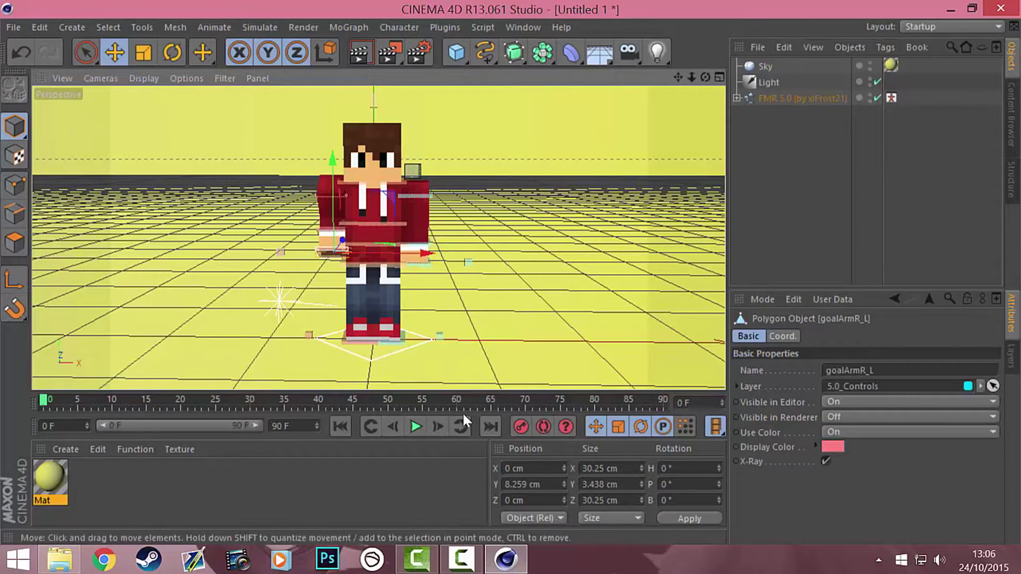
left_click(539, 482)
left_click_drag(539, 481, 482, 479)
type("4")
key("Return")
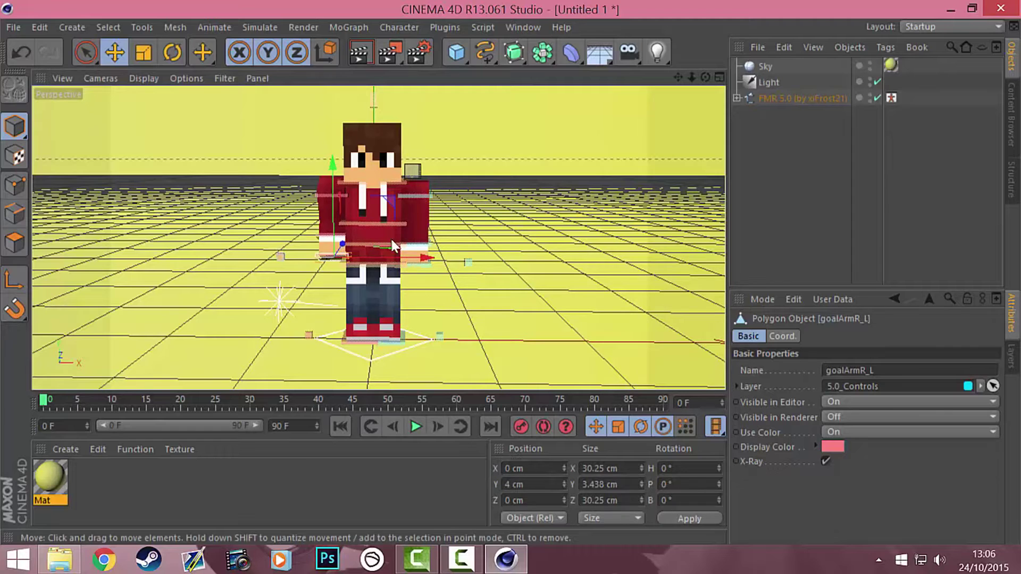
Give goalArmL_L a 4 cm height and rotate it to a -90° heading.
left_click(420, 258)
left_click(512, 485)
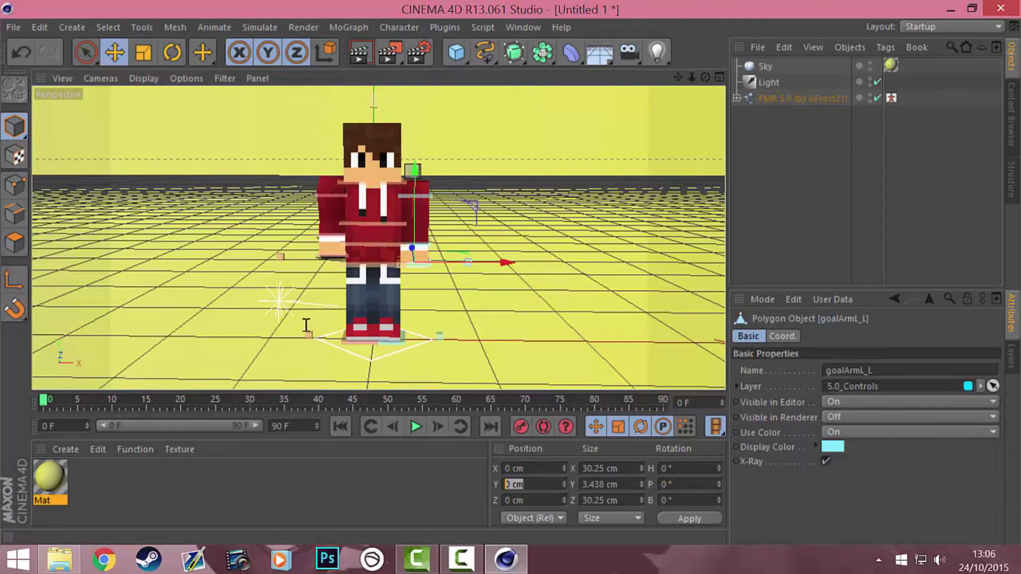
key("Return")
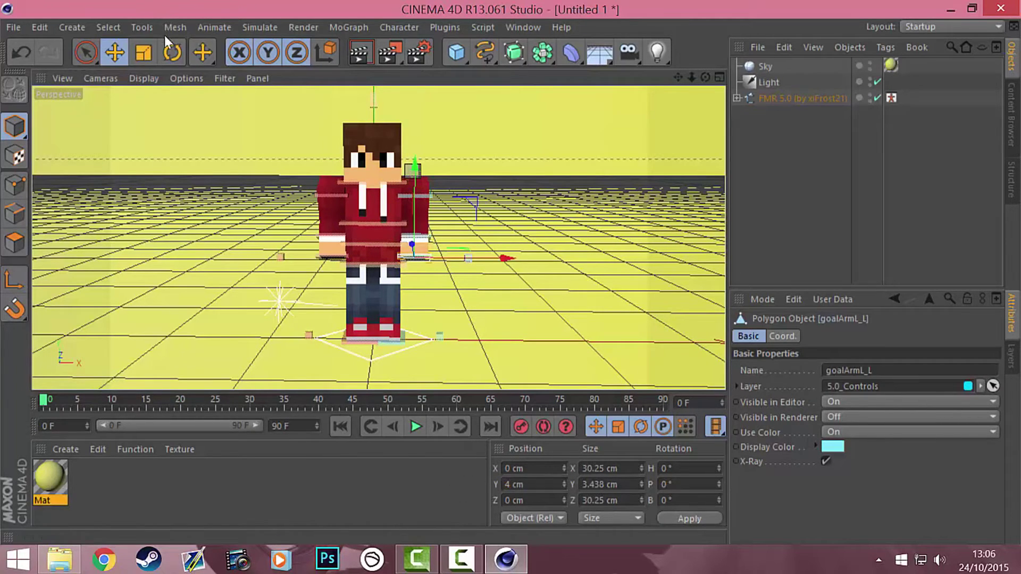
left_click(171, 52)
left_click_drag(452, 265, 304, 255)
left_click(686, 468)
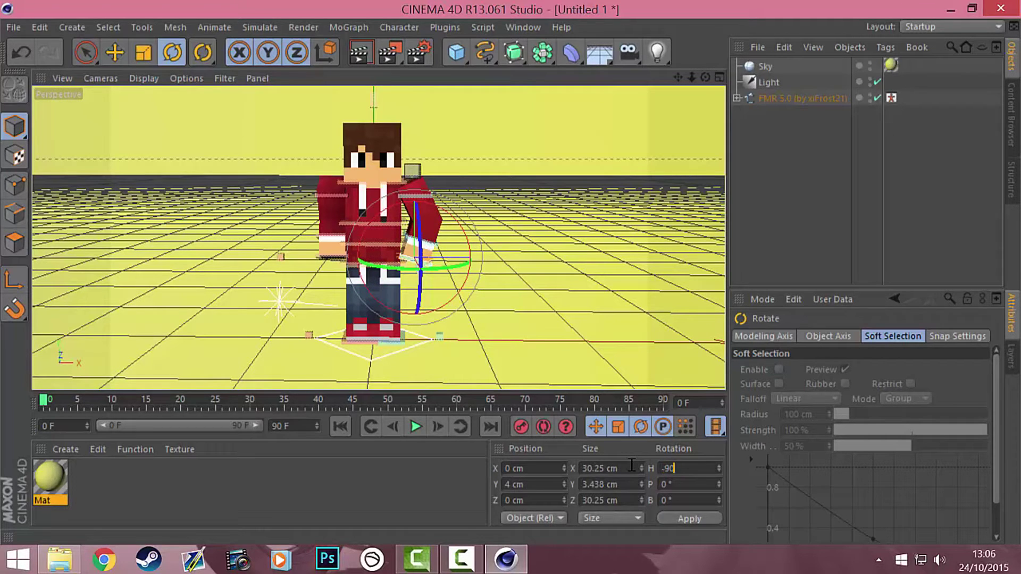
type("-90")
key("Return")
Rotate the goalArmR_L hand control toward a 90° heading.
left_click(332, 250)
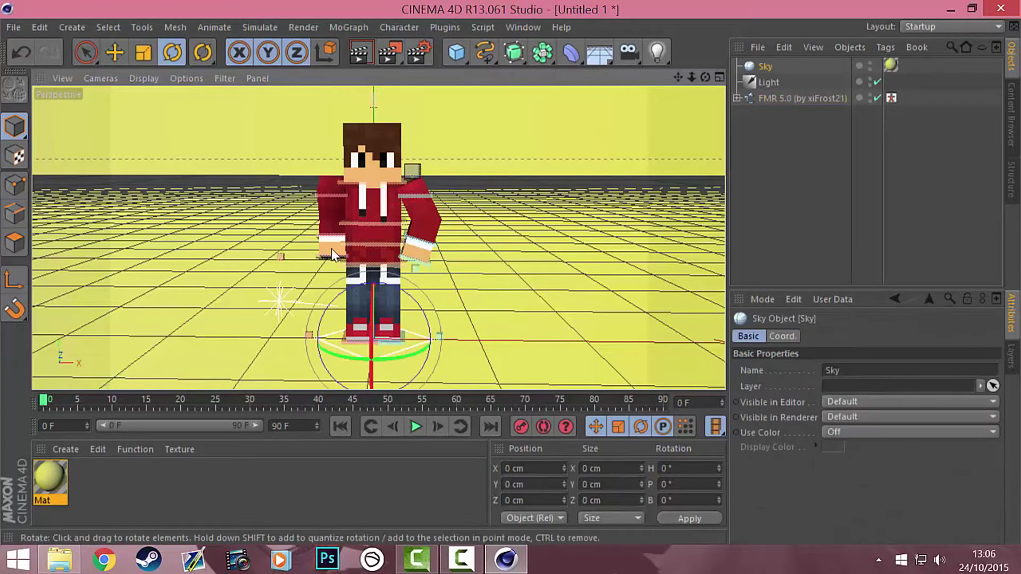
left_click(326, 254)
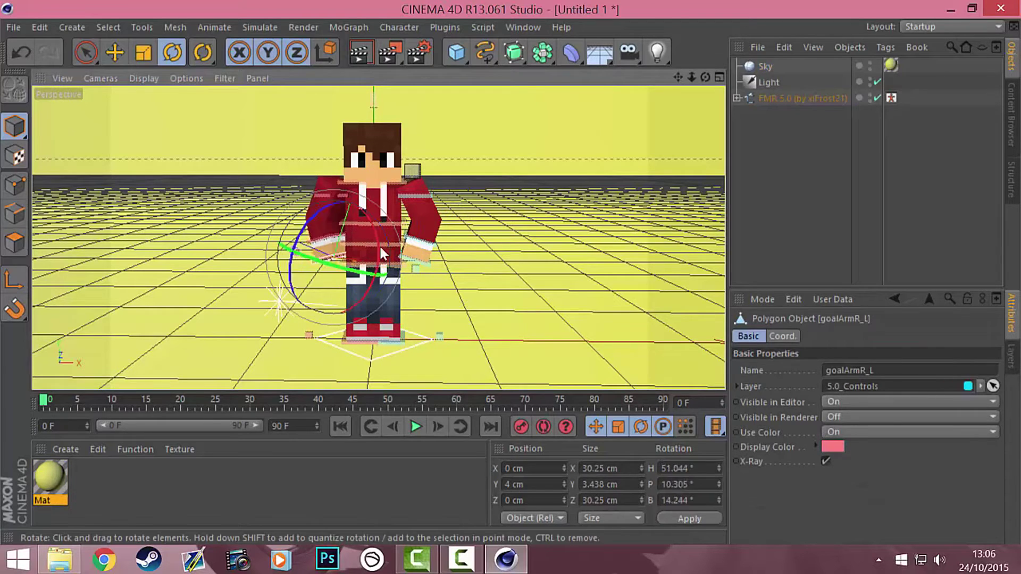
key("ctrl+z")
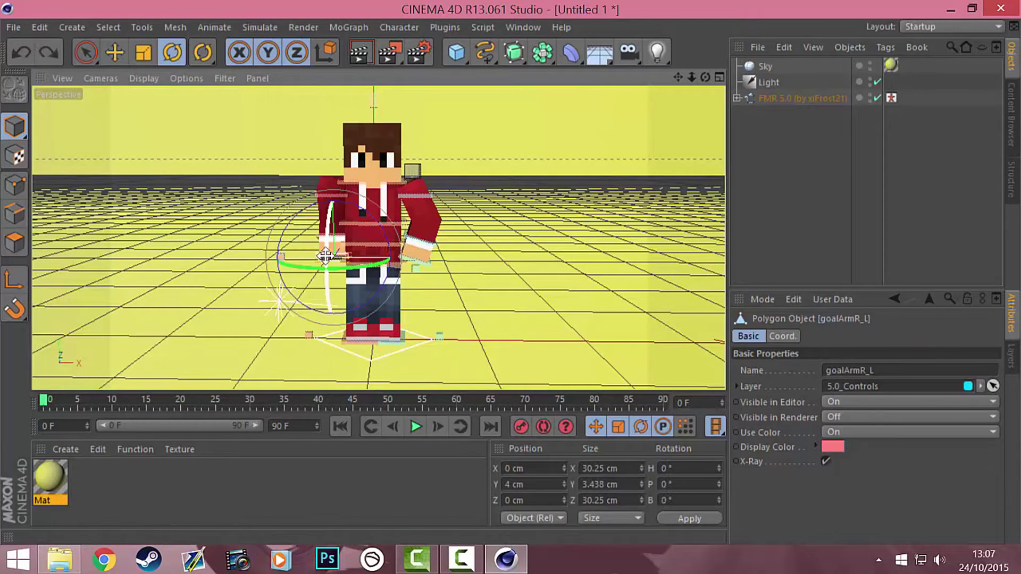
left_click_drag(324, 268, 404, 265)
double_click(671, 468)
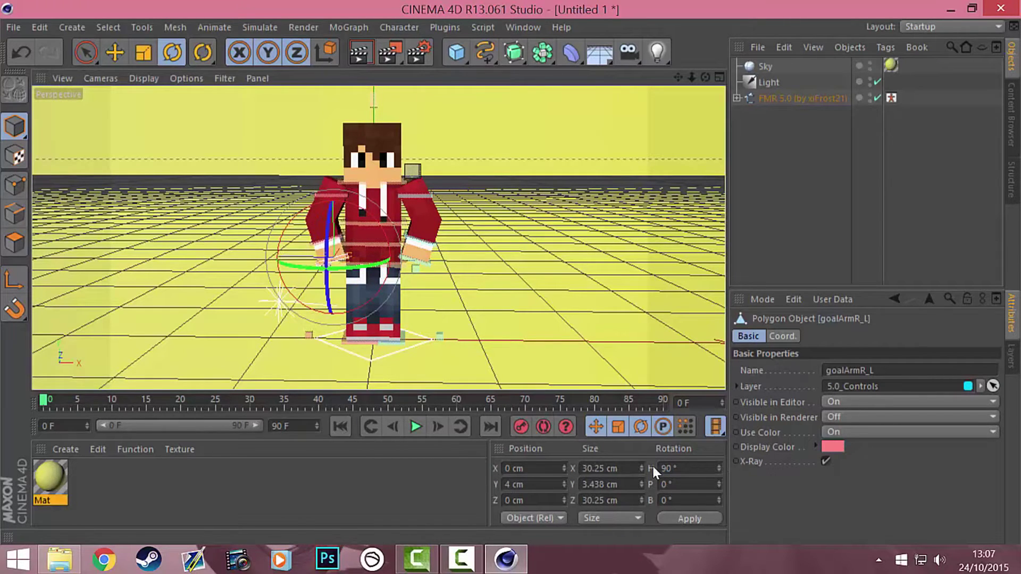
left_click(85, 52)
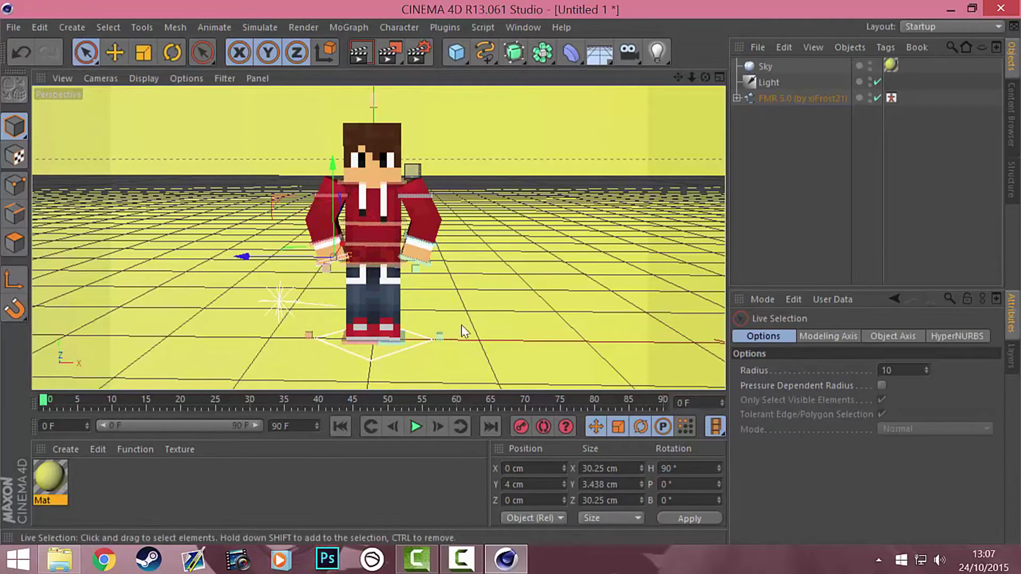
Lower the waist control about 5 cm and step the left foot forward and outward.
left_click(381, 354)
left_click_drag(706, 77, 638, 81)
mouse_move(409, 325)
left_mouse_down()
mouse_move(416, 333)
mouse_move(387, 322)
mouse_move(400, 321)
left_mouse_up()
key("ctrl+z")
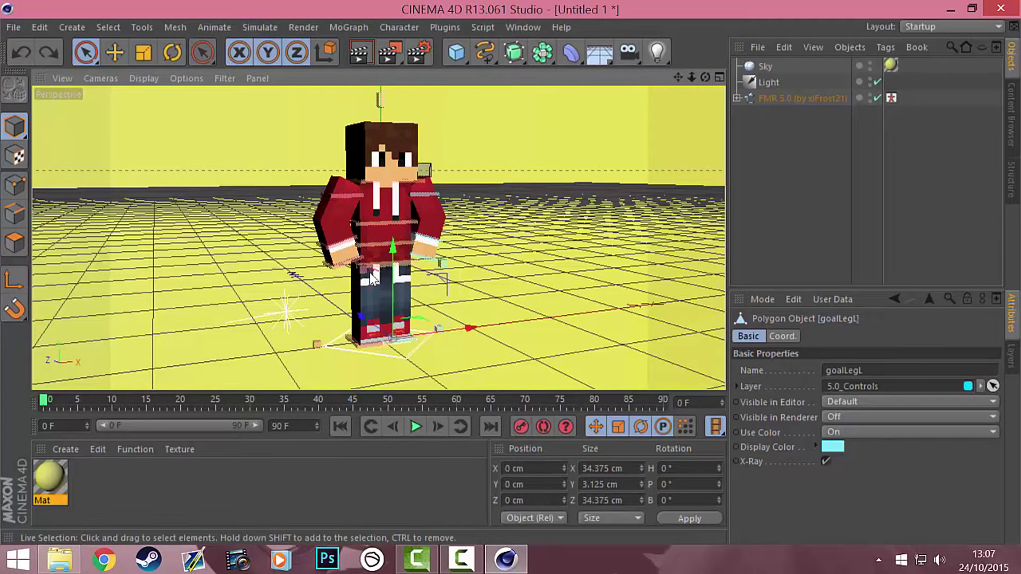
left_click(372, 264)
left_click_drag(378, 246, 382, 238)
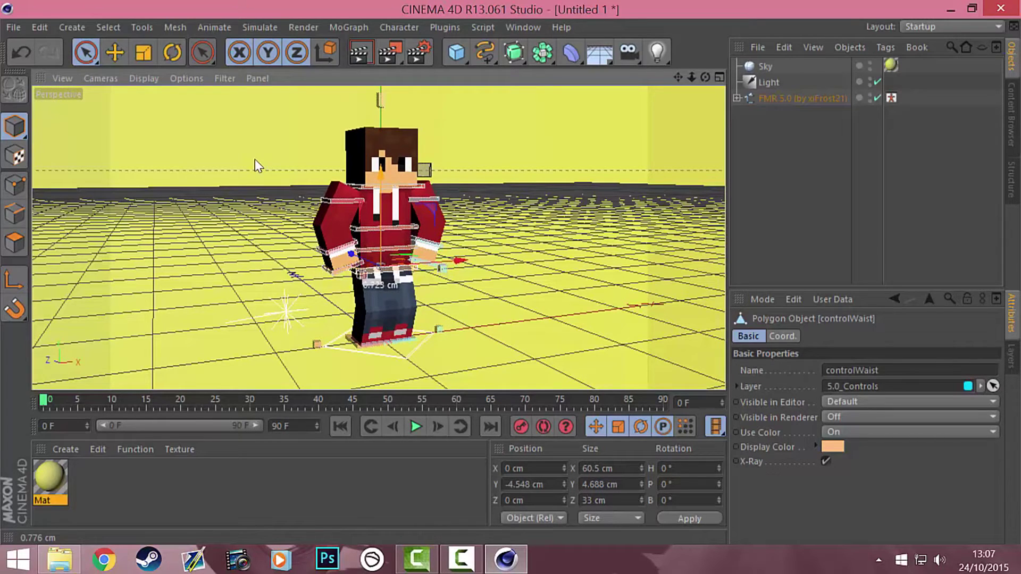
left_click(400, 341)
left_click_drag(386, 334, 351, 352)
Move the right foot and then the left foot back toward the centre.
left_click(366, 344)
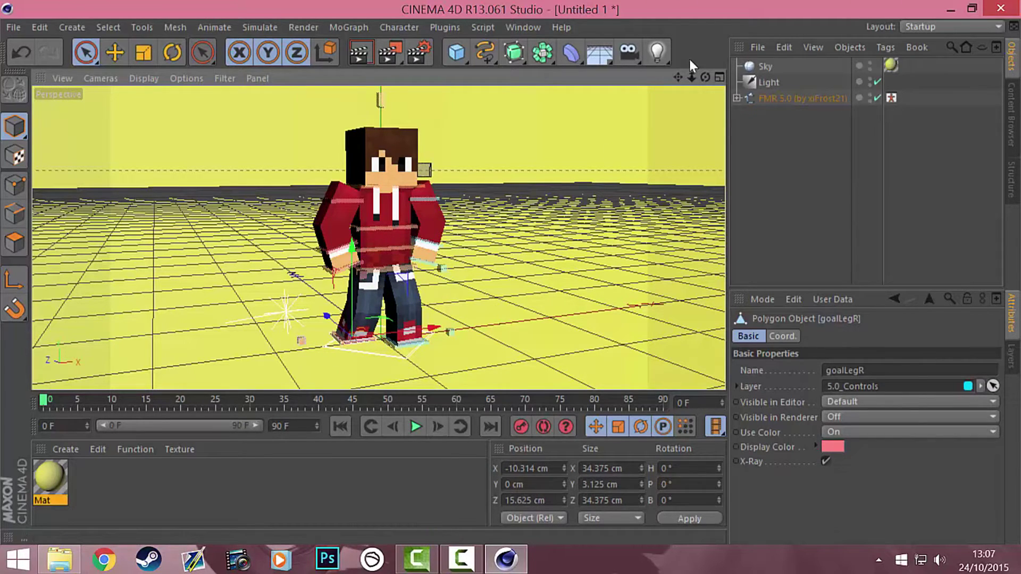
left_click_drag(705, 78, 678, 67)
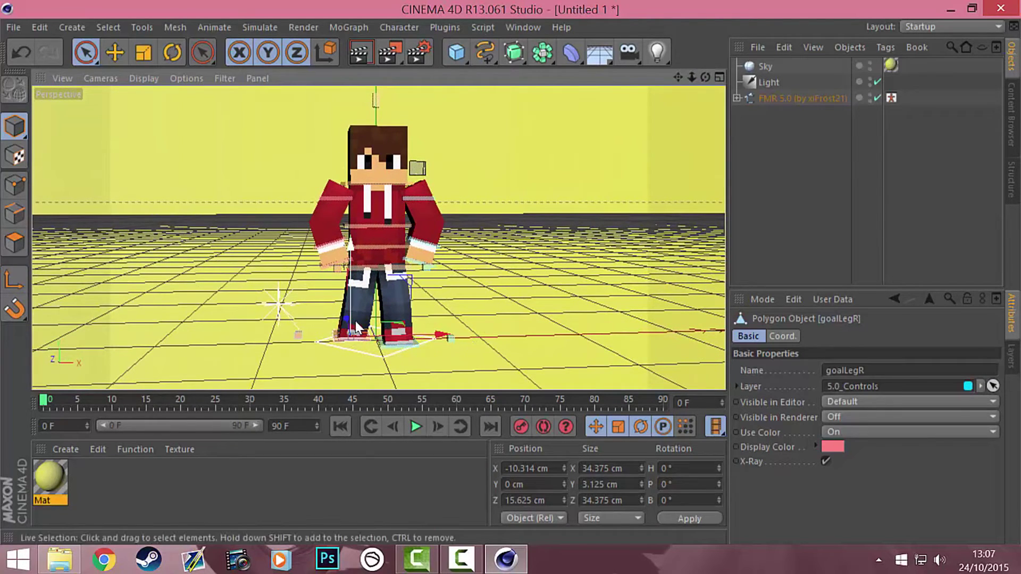
left_click_drag(351, 327, 378, 345)
left_click(415, 343)
left_click(464, 340)
key("ctrl+z")
left_click_drag(440, 344, 362, 345)
Set the right foot to Z 3.962, face the character front-on and render a viewport preview.
left_click(349, 339)
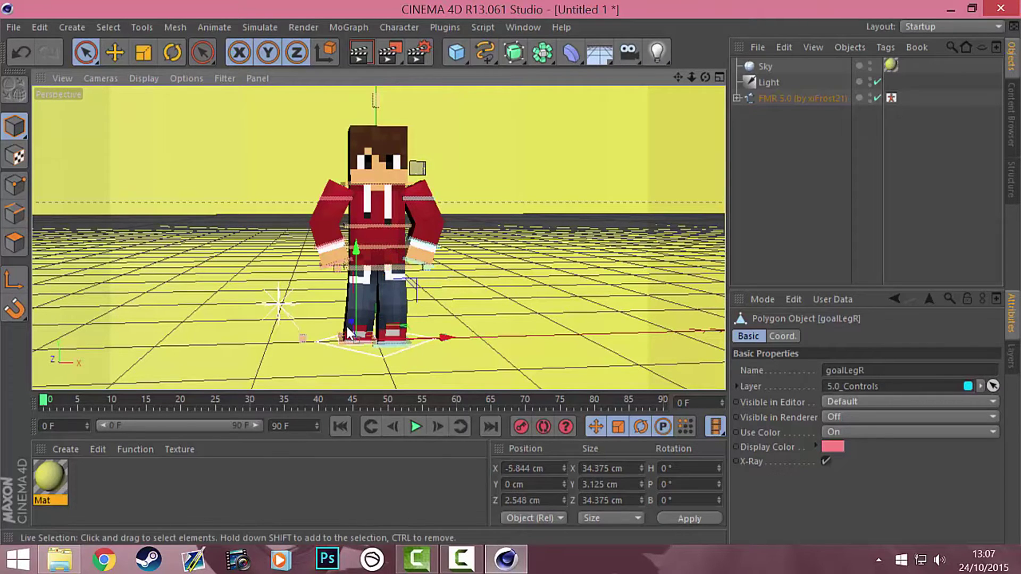
left_click_drag(348, 335, 425, 343)
left_click(416, 343)
left_click(354, 339)
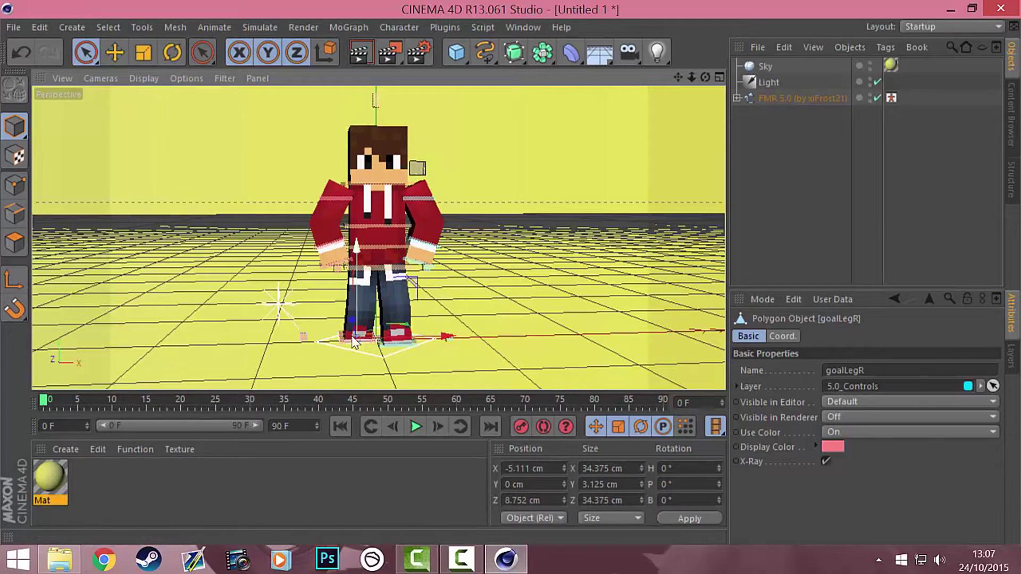
left_click_drag(350, 323, 351, 327)
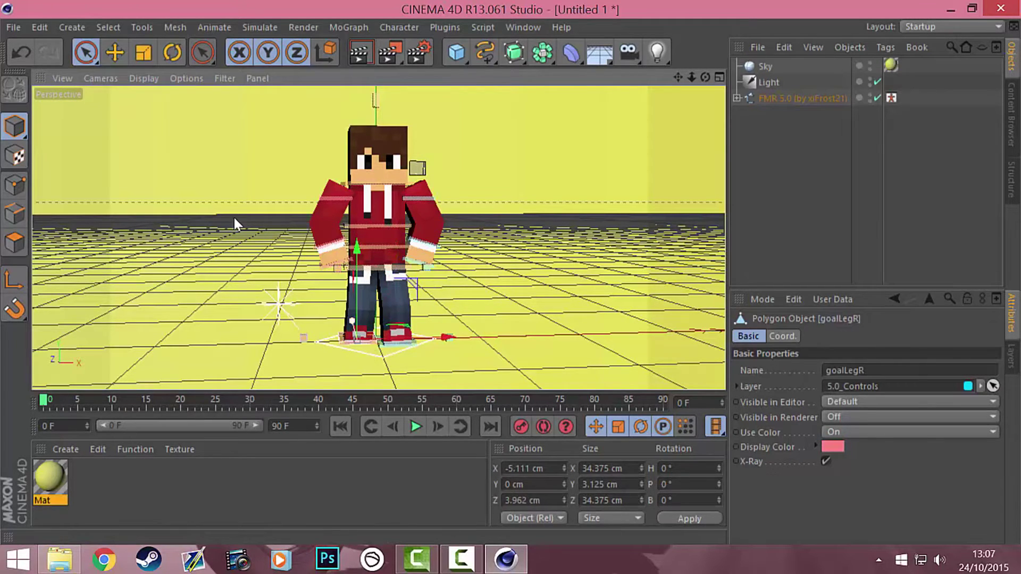
left_click_drag(706, 77, 701, 84)
left_click(361, 54)
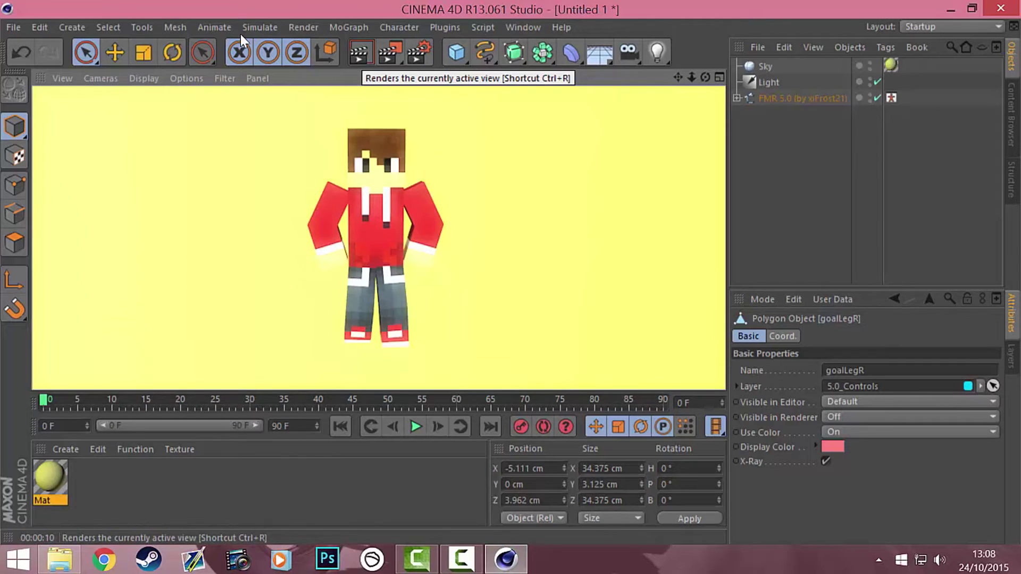
Review the viewport render, then bring up Render Settings.
left_click(419, 52)
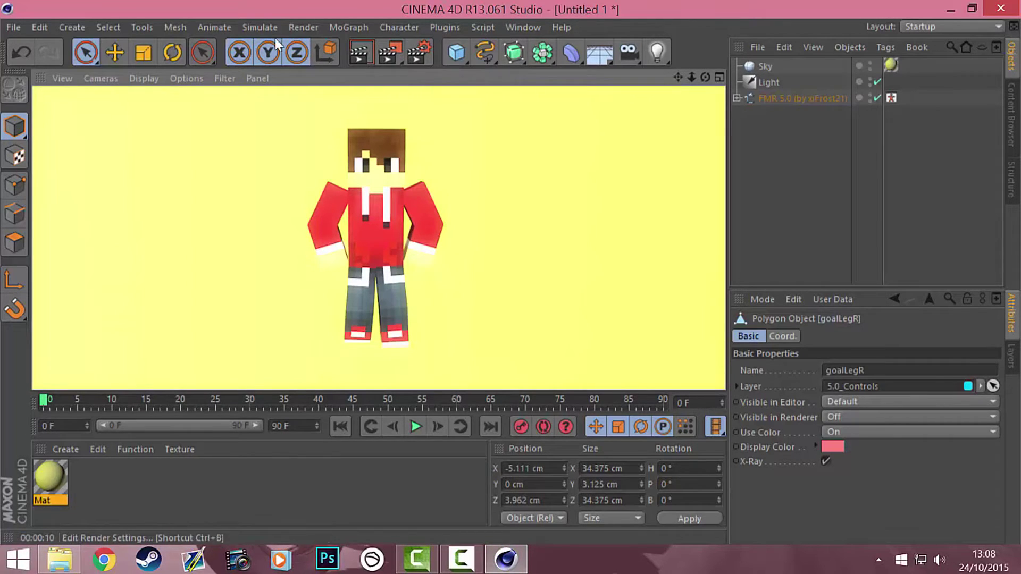
Set the render save format to PNG with Alpha Channel enabled.
left_click(54, 82)
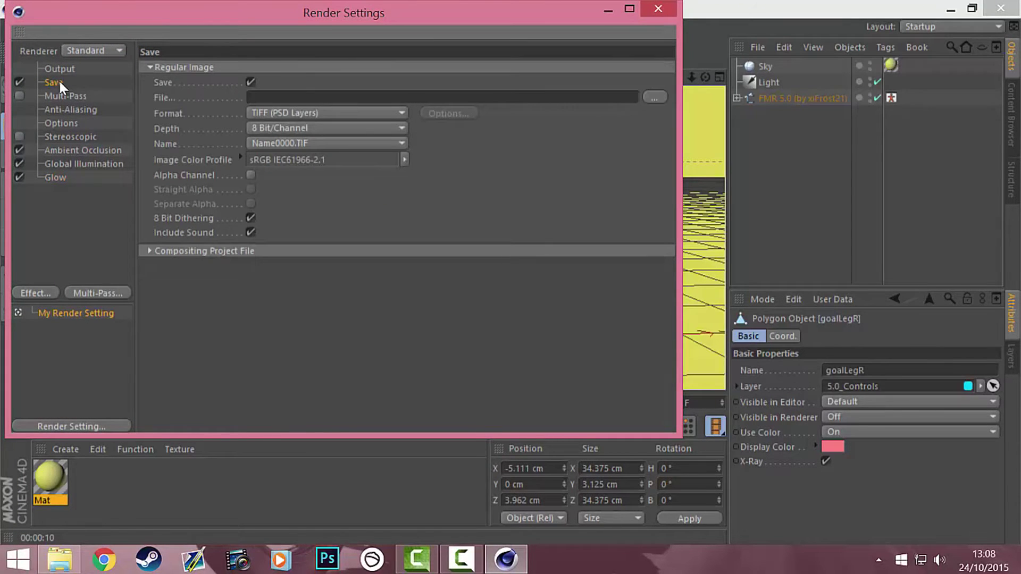
left_click(250, 112)
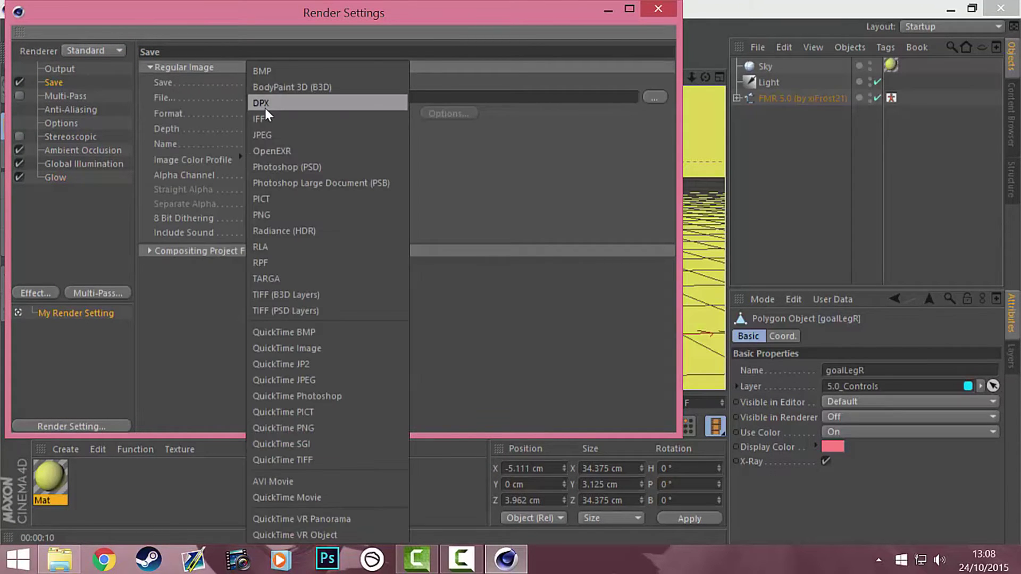
key("Escape")
left_click(331, 116)
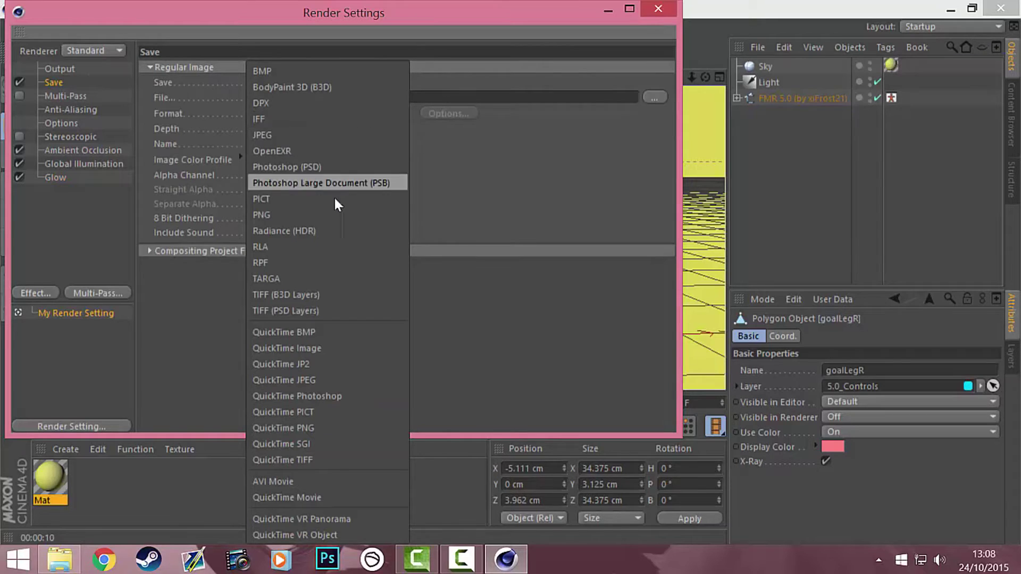
left_click(291, 216)
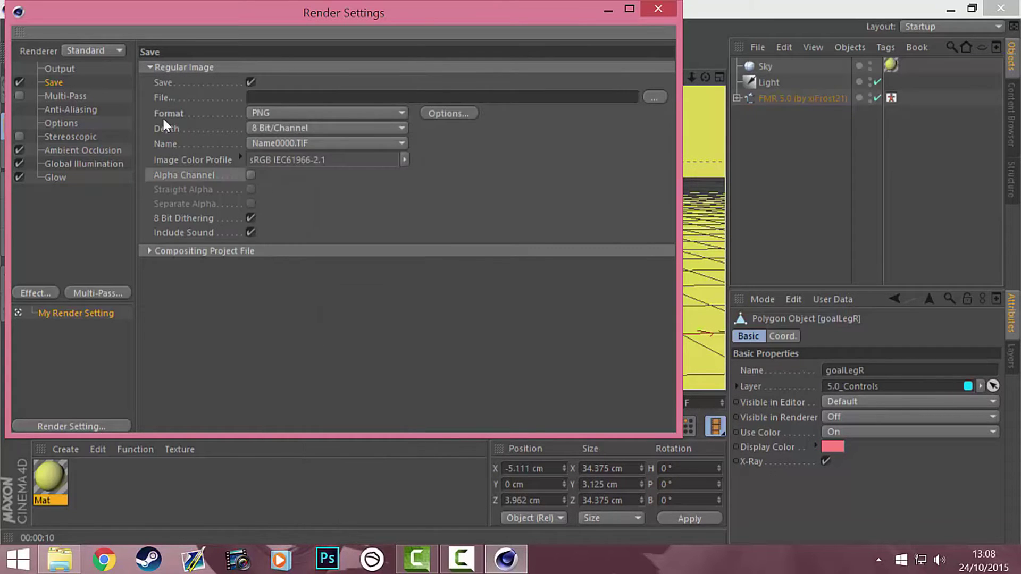
left_click(250, 175)
Set the output file to Render on the Desktop and close Render Settings.
left_click(656, 97)
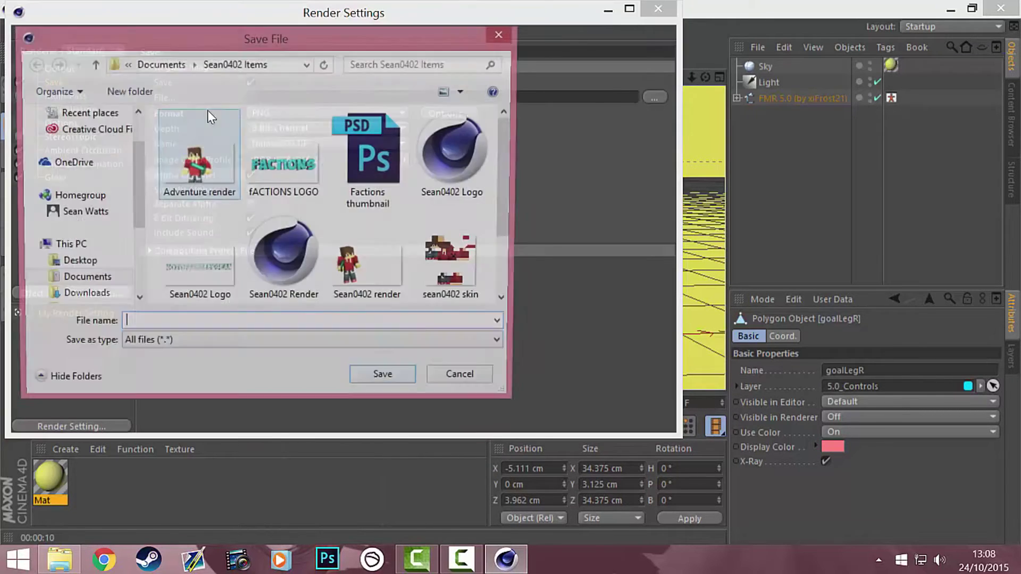
scroll(138, 133, "up", 1)
left_click(127, 137)
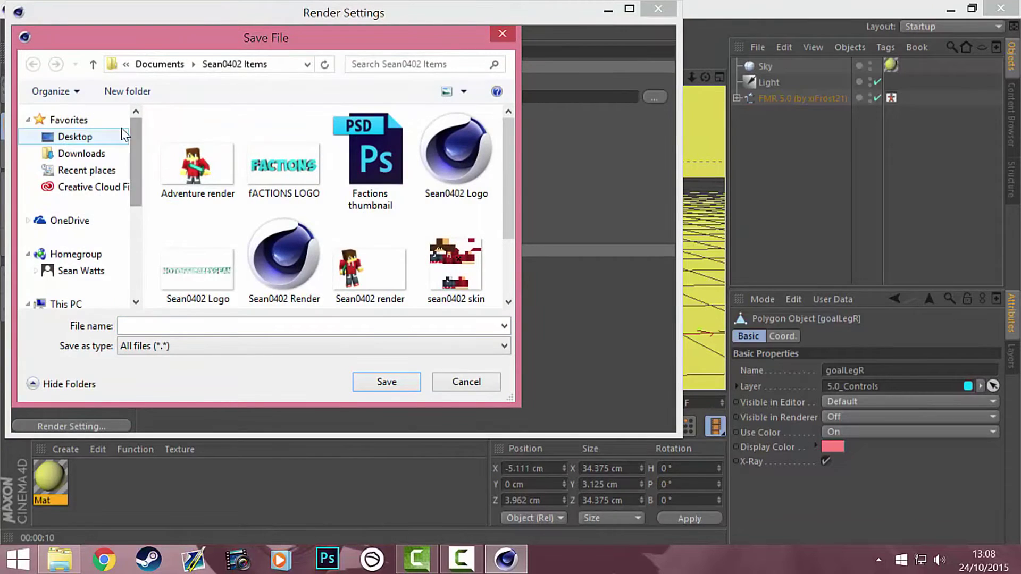
left_click(170, 325)
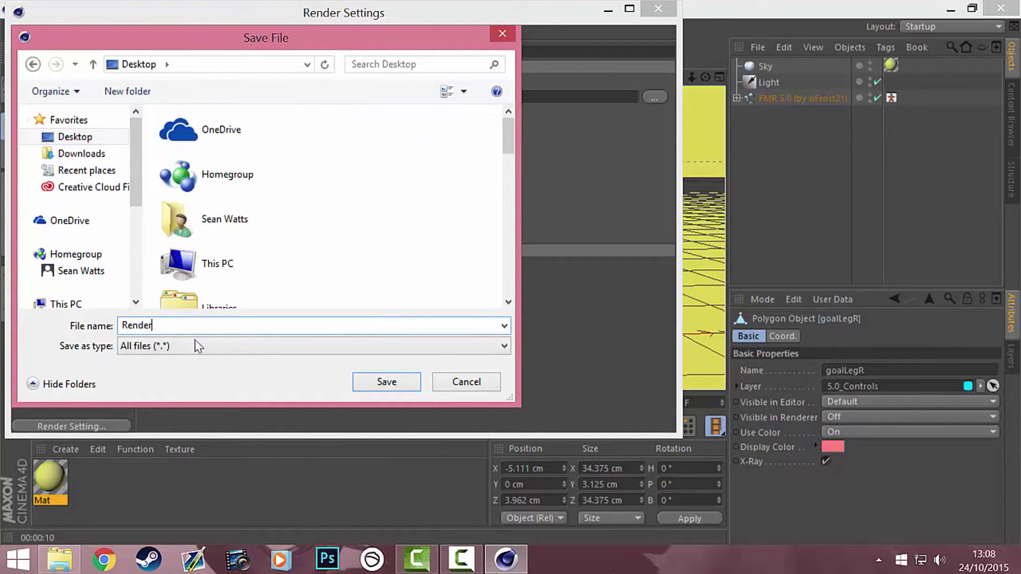
key("Return")
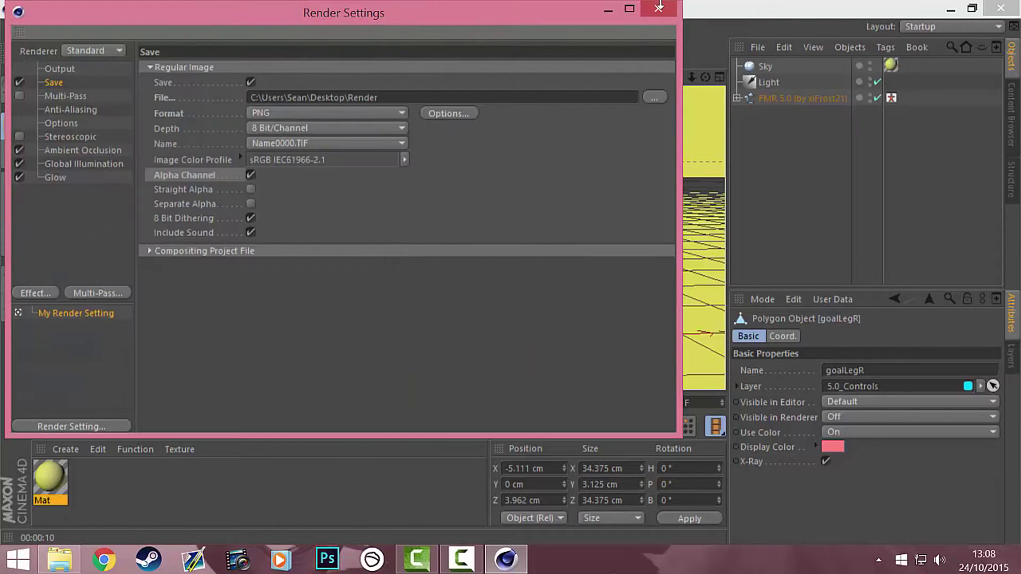
left_click(658, 10)
Render the 1920x1080 image to the Picture Viewer, then close it once finished.
left_click(386, 53)
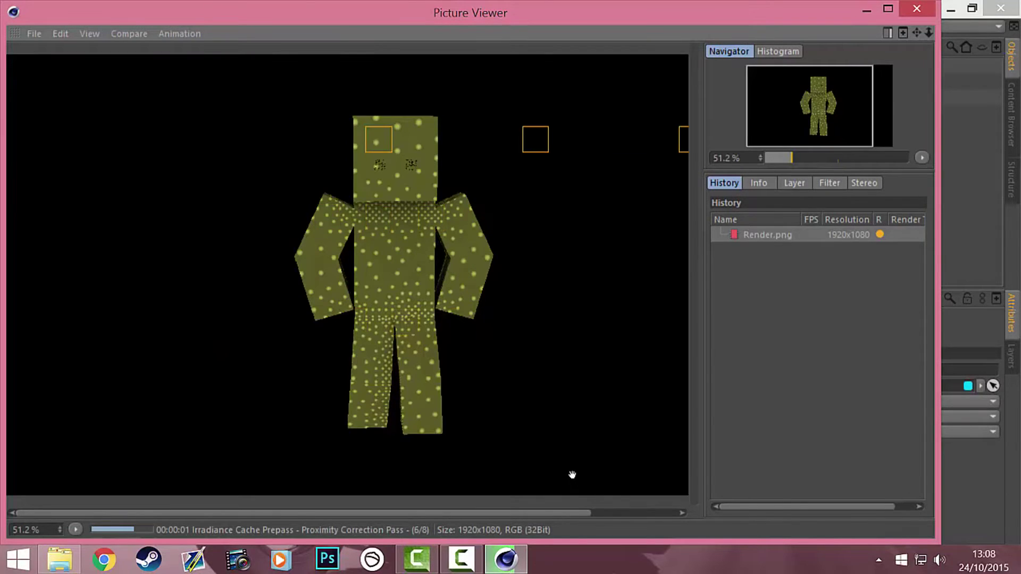
scroll(530, 386, "down", 1)
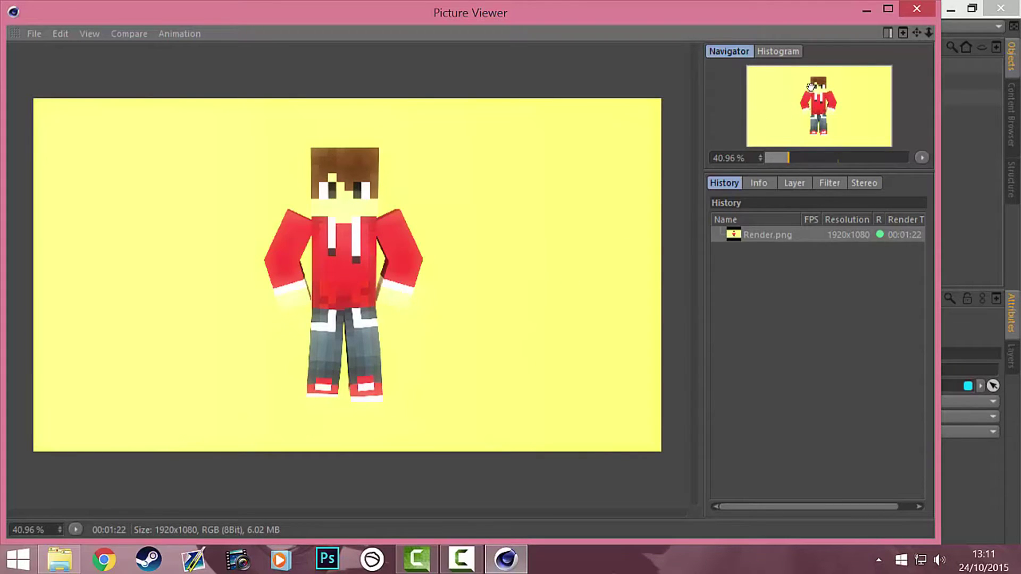
left_click(932, 6)
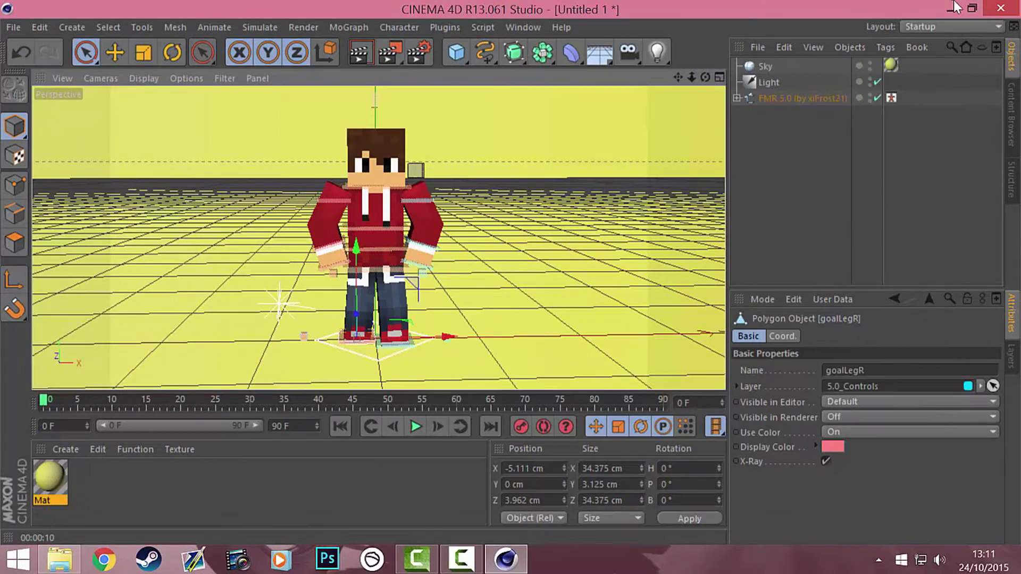
Create a new empty Untitled 2 project and show the MoGraph menu.
left_click(16, 27)
left_click(29, 37)
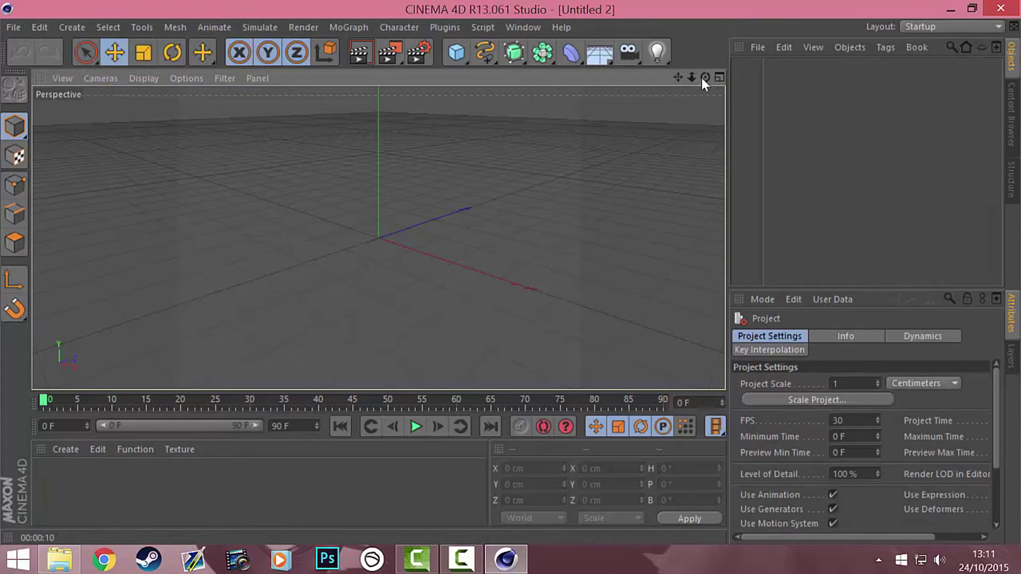
left_click(341, 28)
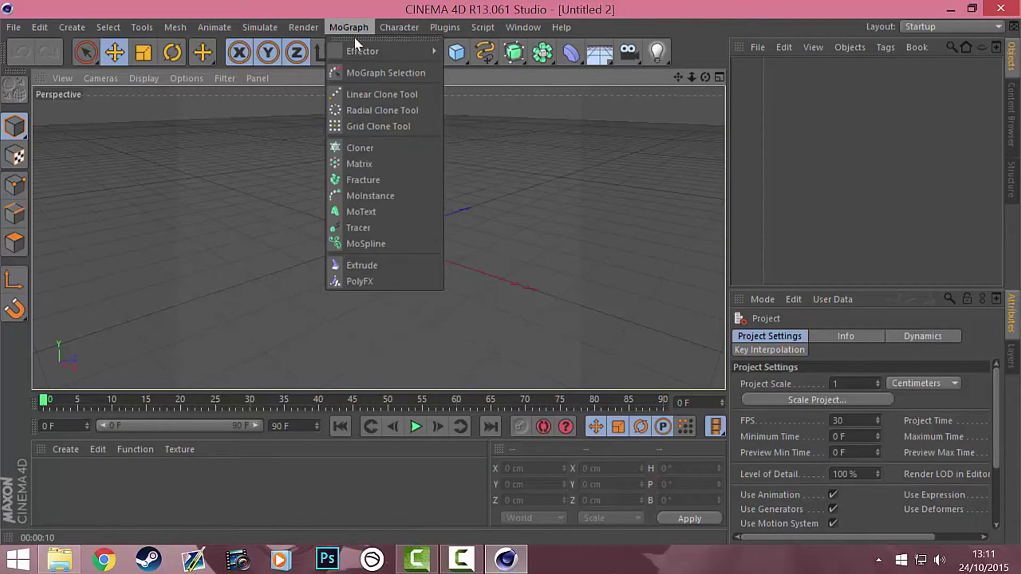
Add a MoText object and frame it front-on in the view.
left_click(374, 212)
left_click_drag(705, 77, 632, 78)
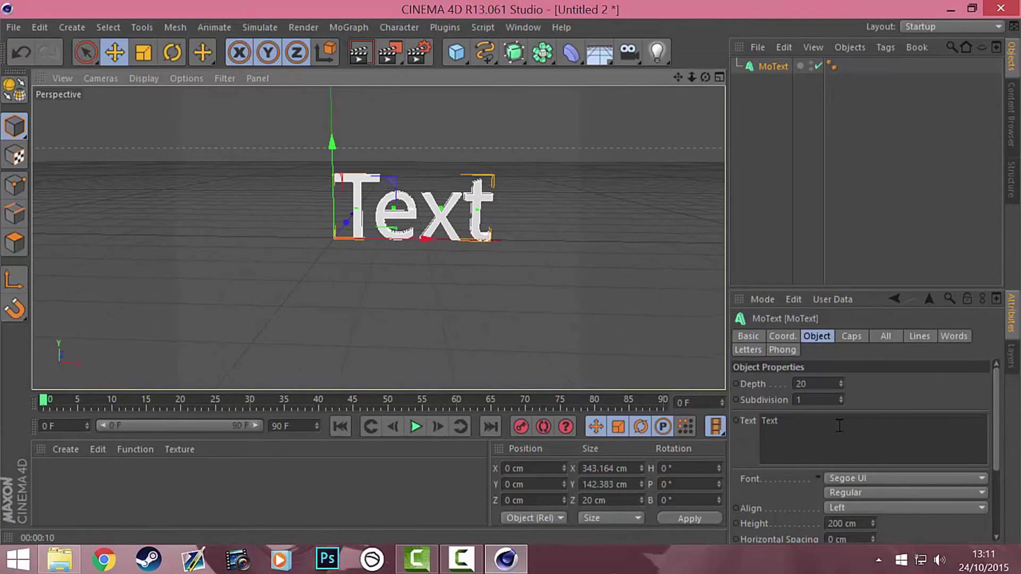
left_click_drag(859, 453, 752, 417)
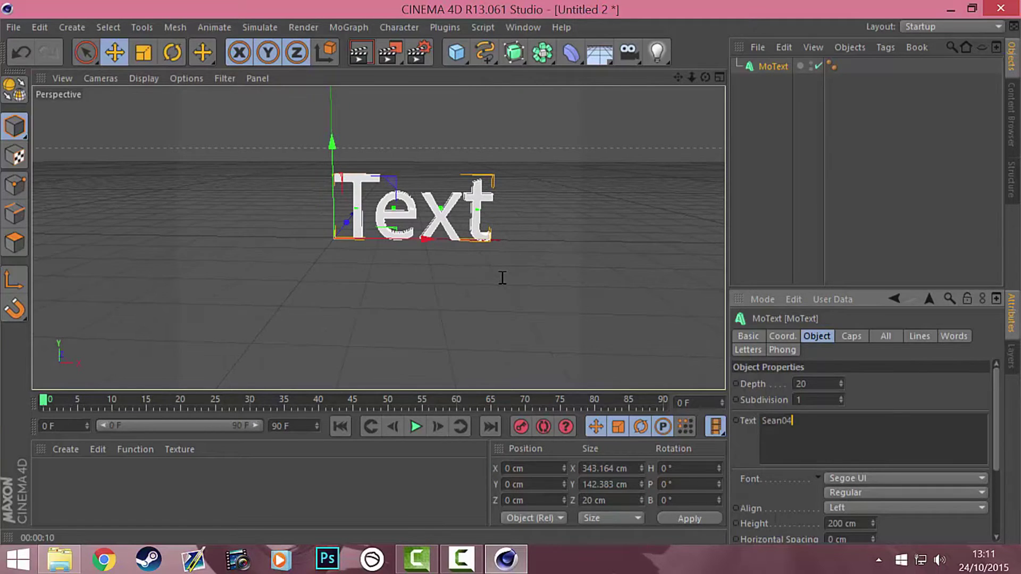
left_click(676, 92)
left_click_drag(678, 78, 627, 72)
left_click_drag(378, 239, 319, 239)
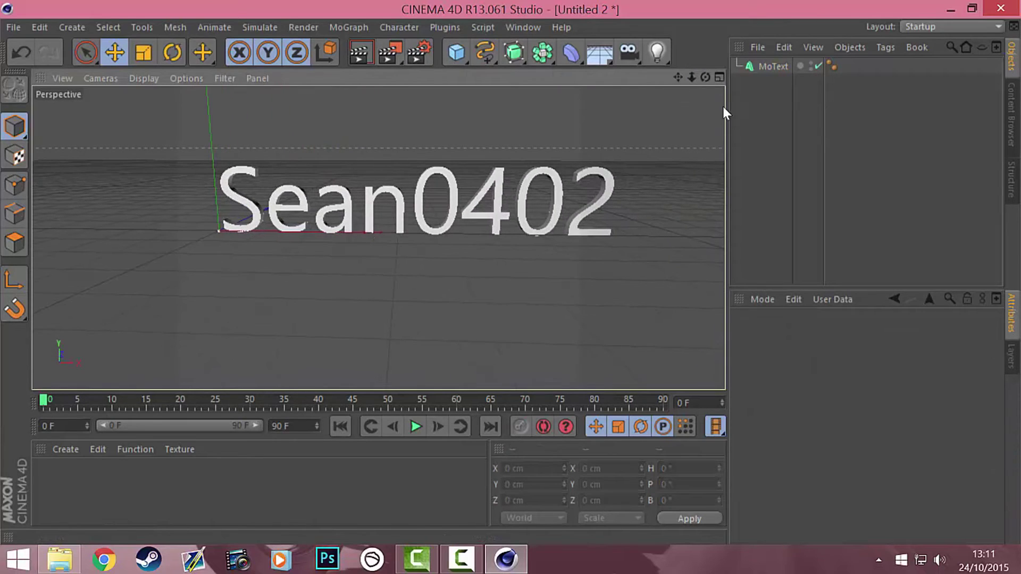
Change the MoText to 'Tutorial' in ObelixPro Bold and frame the whole word.
left_click(773, 66)
key("ctrl+a")
type("T")
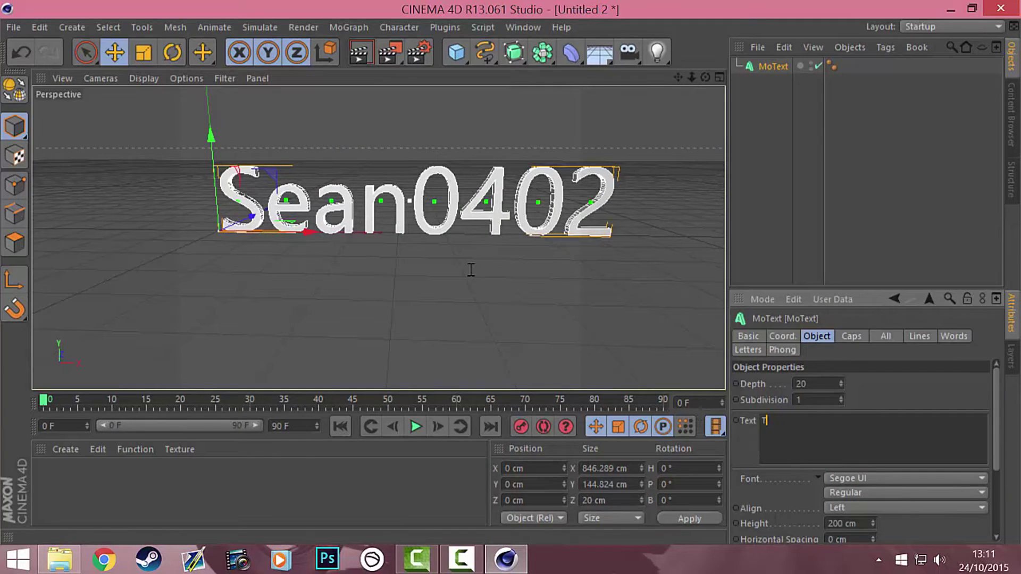
left_click_drag(777, 177, 775, 151)
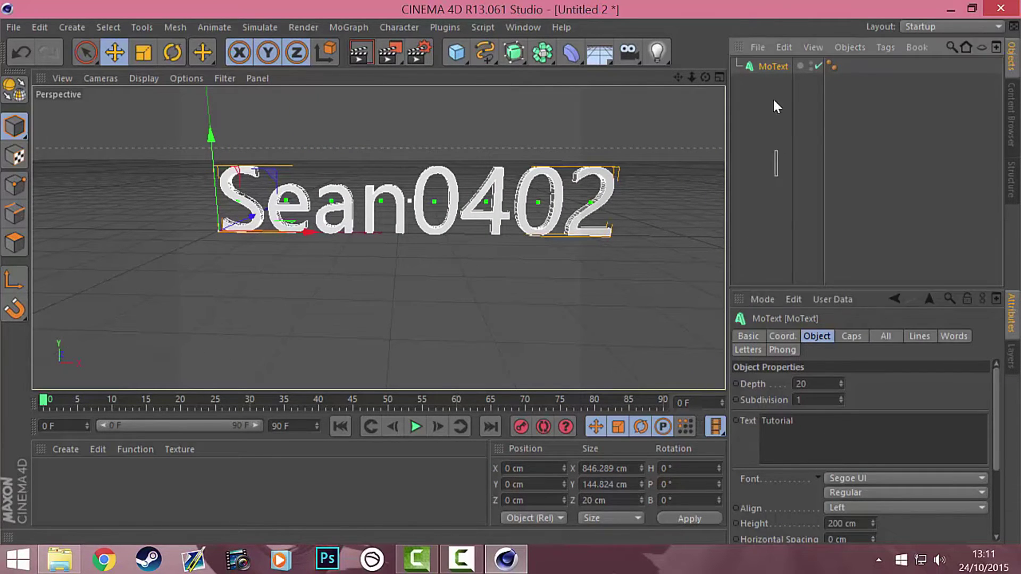
left_click(773, 66)
left_click(853, 479)
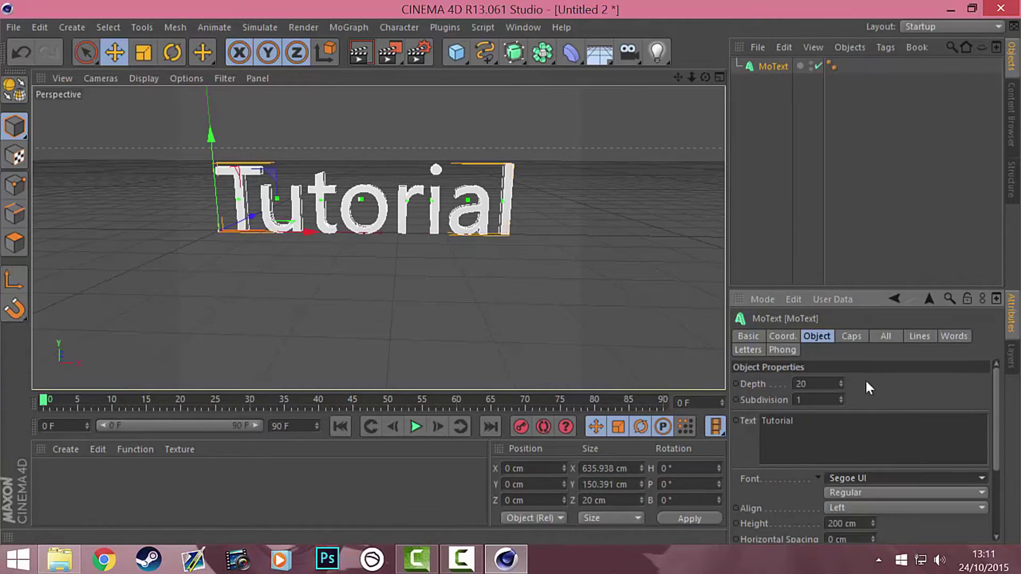
left_click(899, 164)
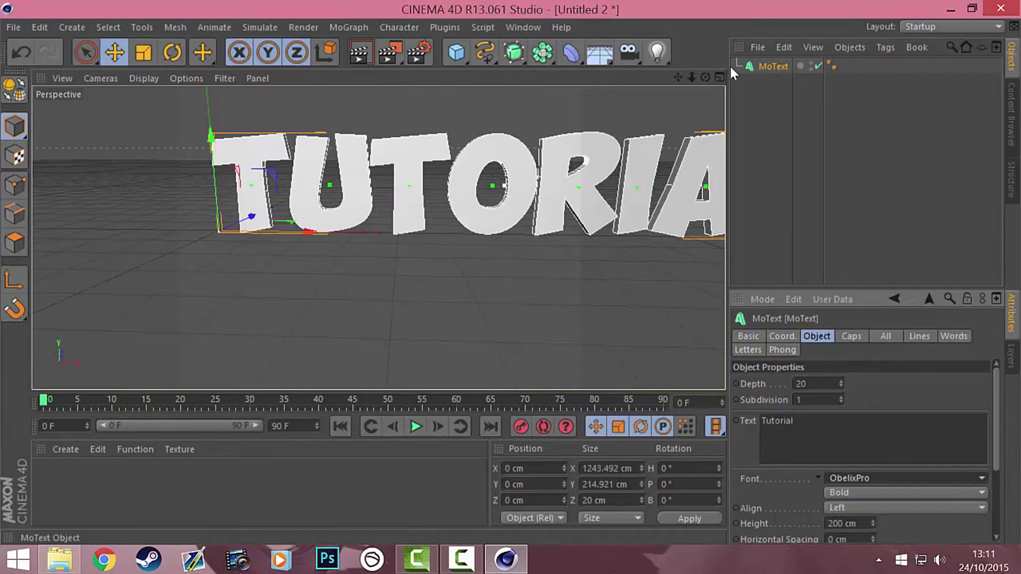
mouse_move(678, 77)
left_mouse_down()
mouse_move(582, 102)
mouse_move(691, 78)
left_mouse_up()
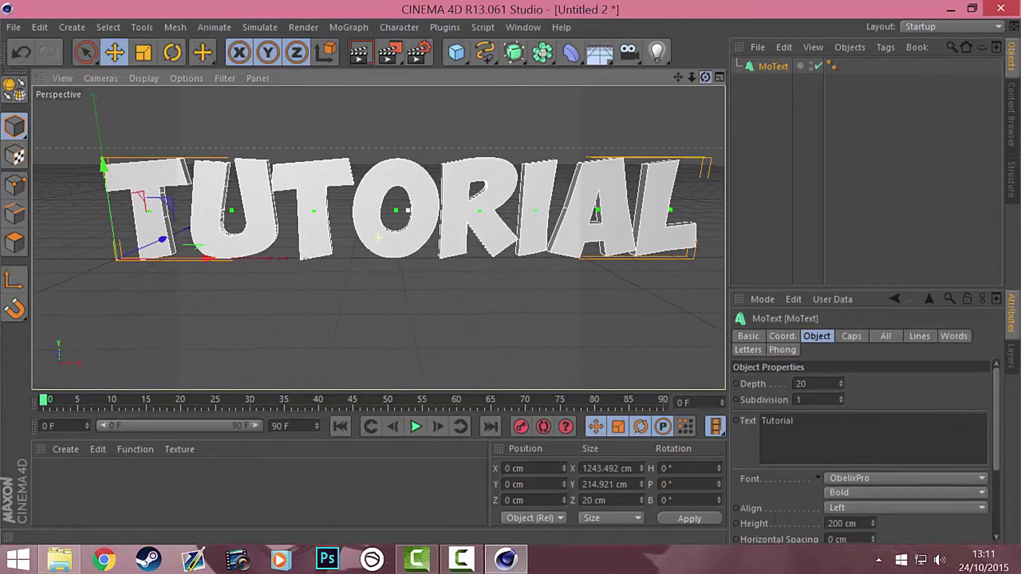
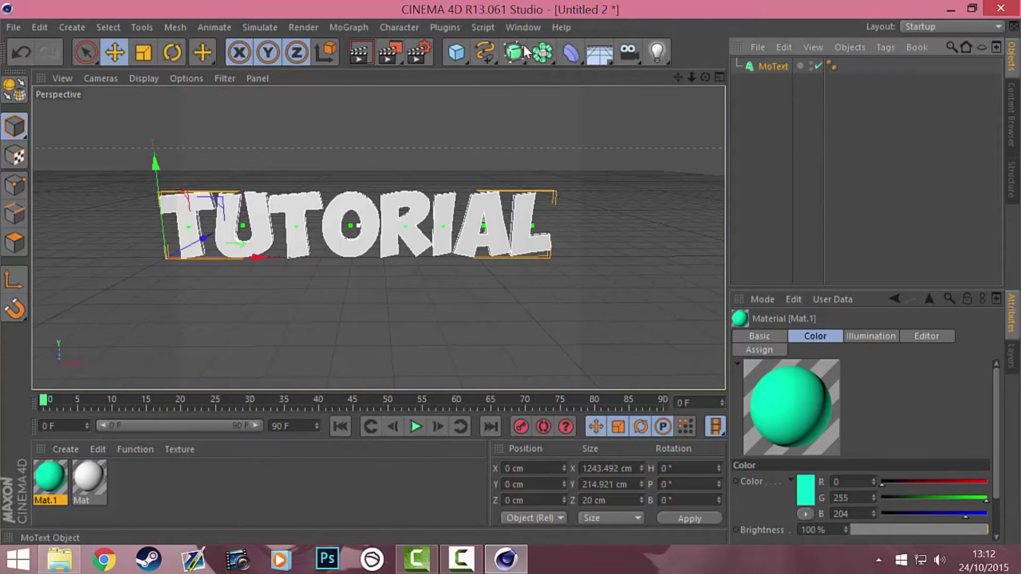
Set the TUTORIAL MoText depth to 100 and duplicate the text object.
left_click(813, 400)
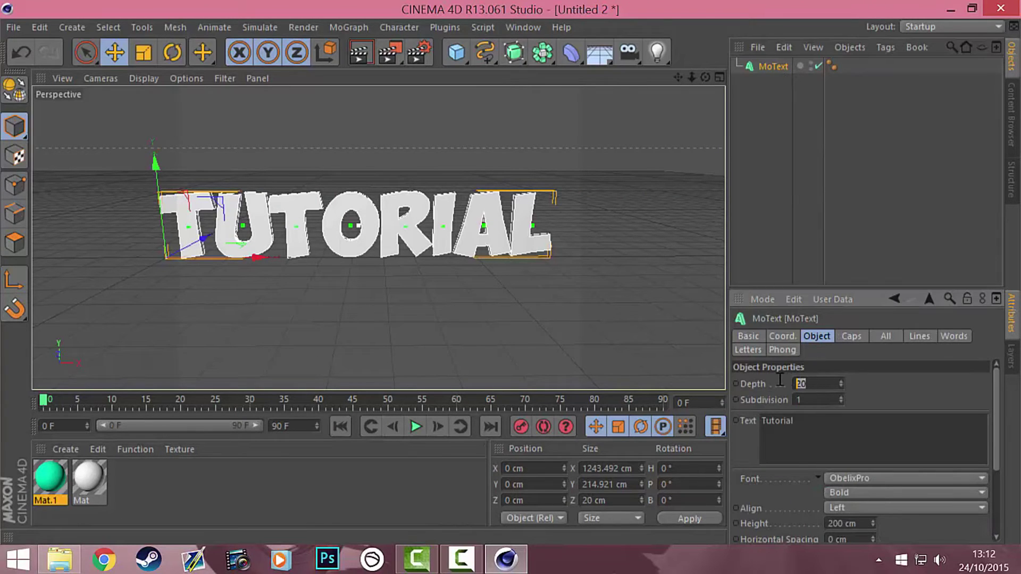
type("100")
key("Return")
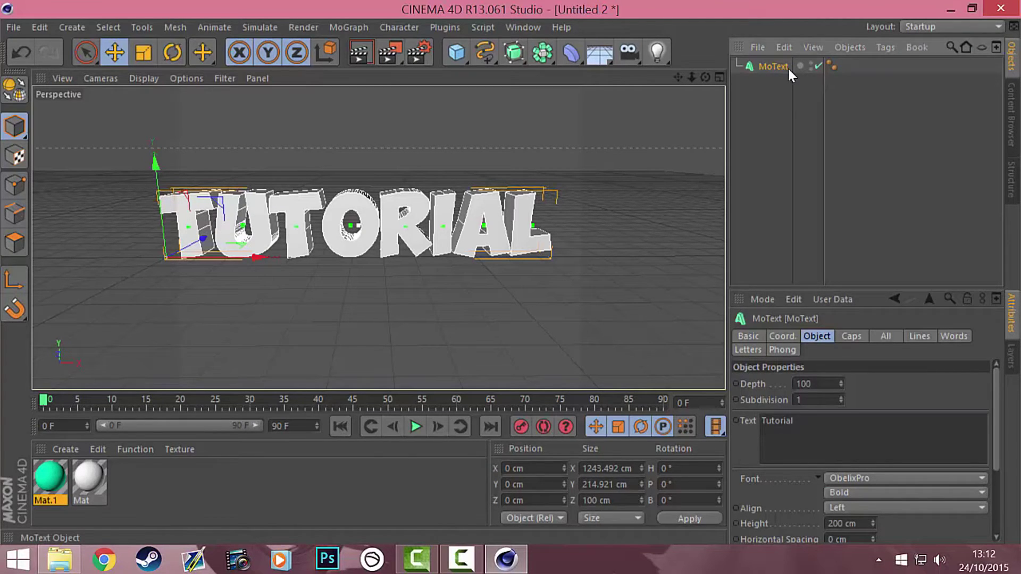
key("ctrl+c")
key("ctrl+v")
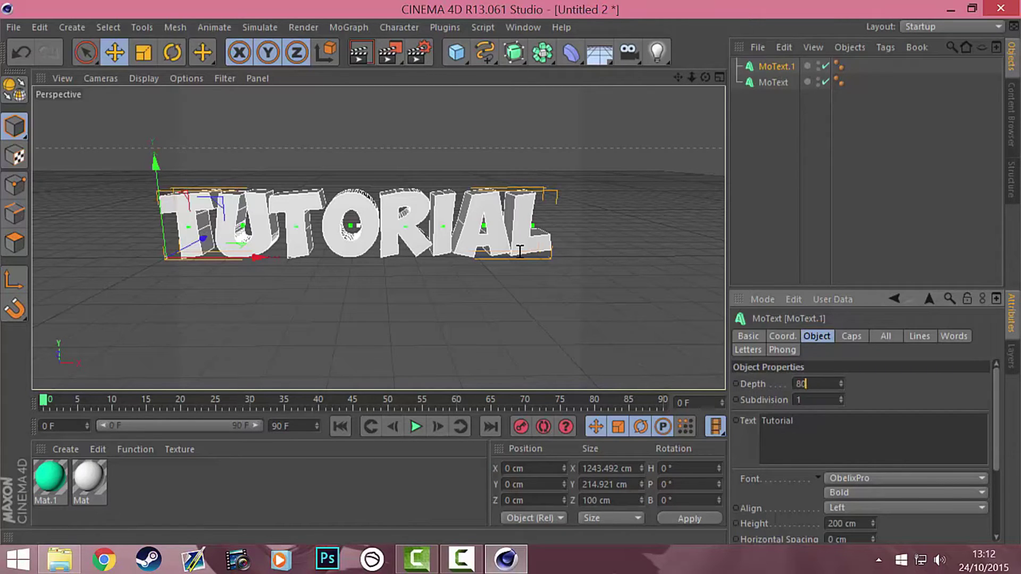
Give the copy Fillet Caps on both start and end, with the 1 Step fillet type.
left_click(852, 336)
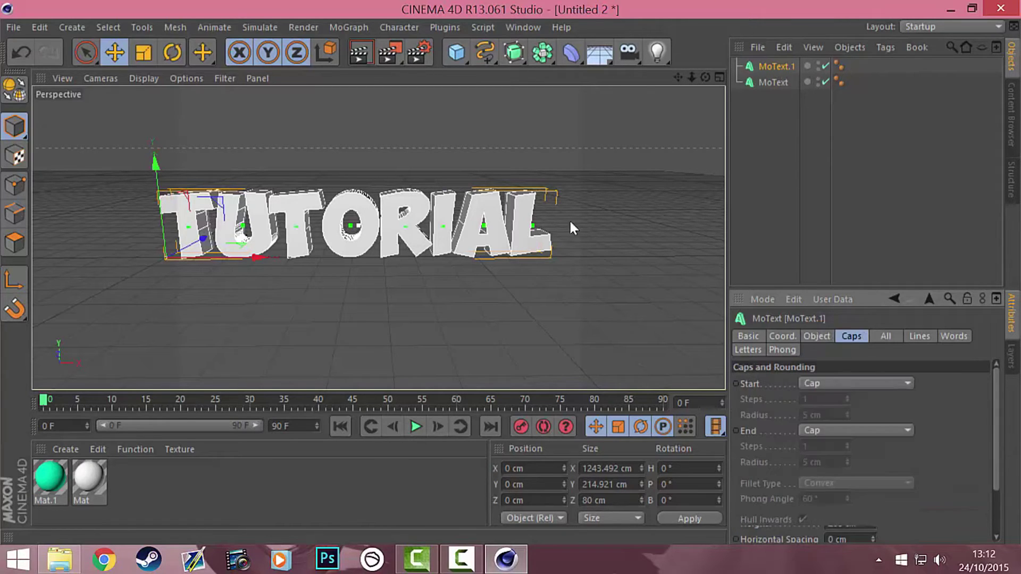
left_click(851, 383)
left_click(843, 447)
left_click(846, 430)
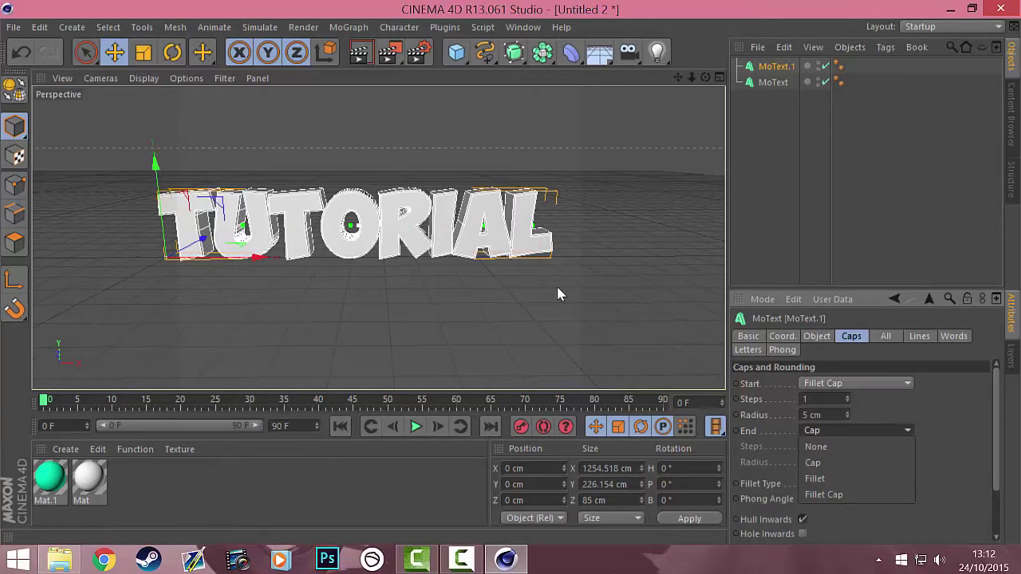
left_click(829, 495)
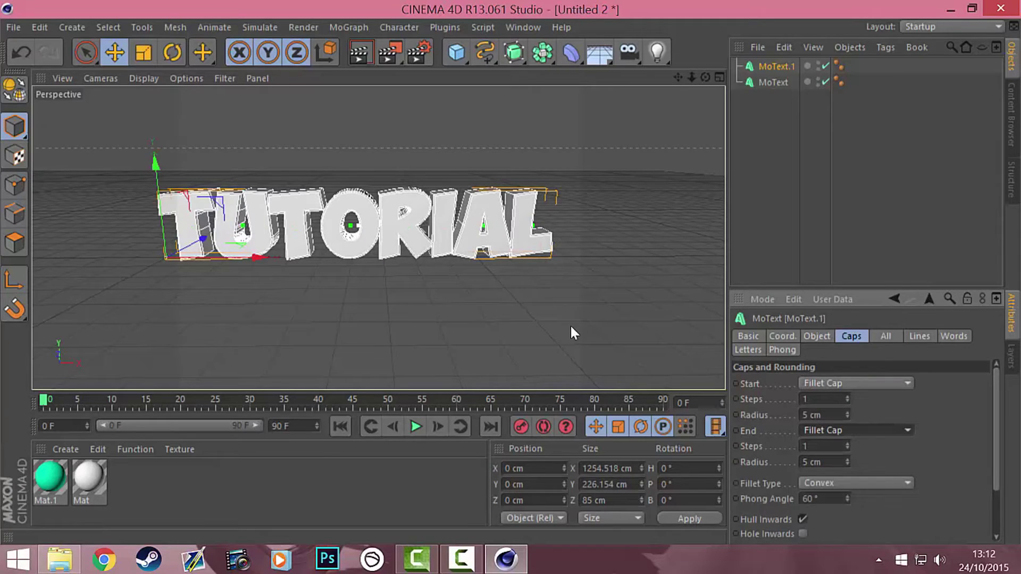
left_click(853, 483)
left_click(840, 435)
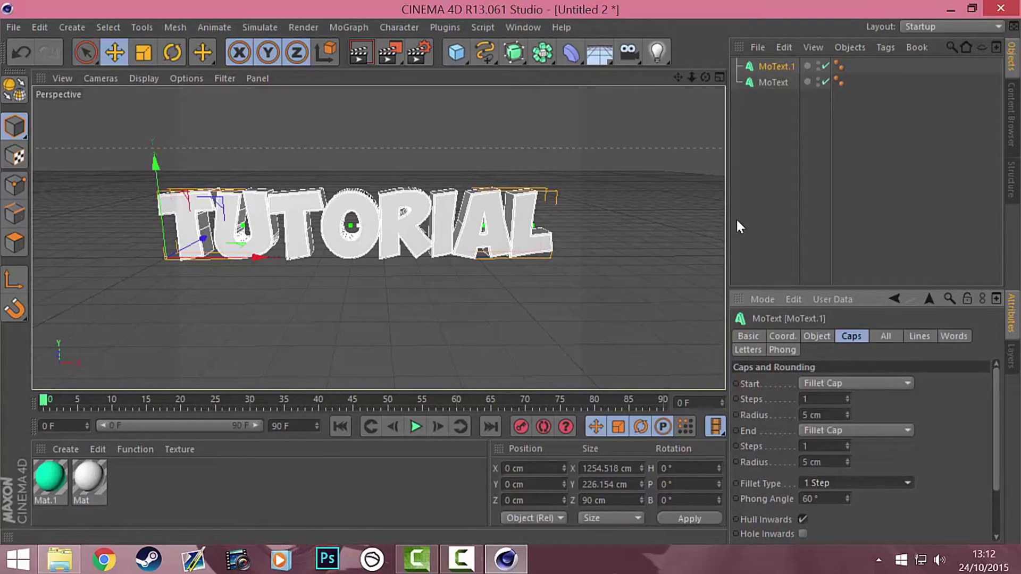
From a top-down view, raise the copy along Z to a 9.911 cm offset.
left_click_drag(705, 77, 681, 168)
left_click_drag(377, 238, 373, 240)
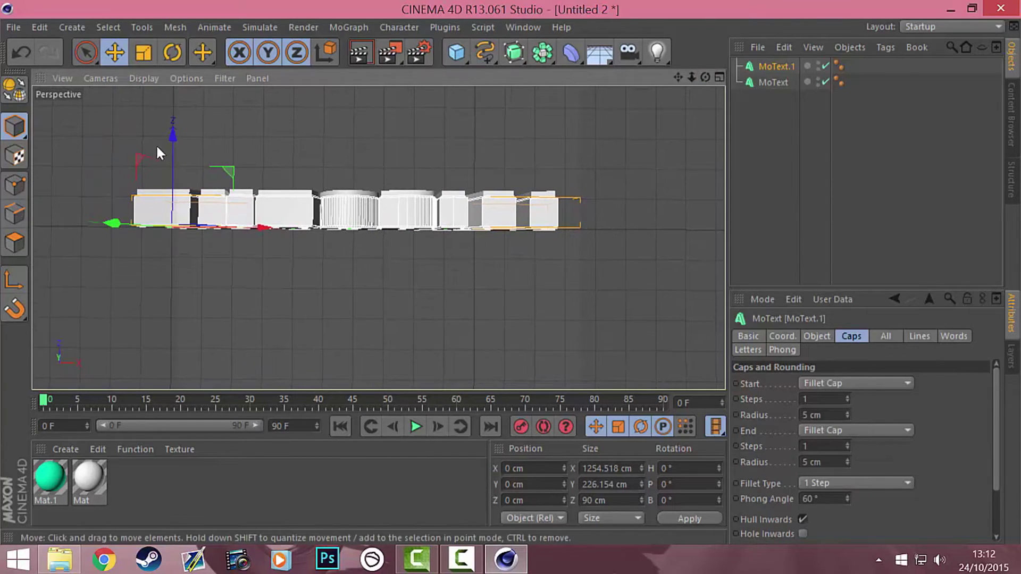
left_click_drag(168, 148, 167, 145)
left_click(817, 336)
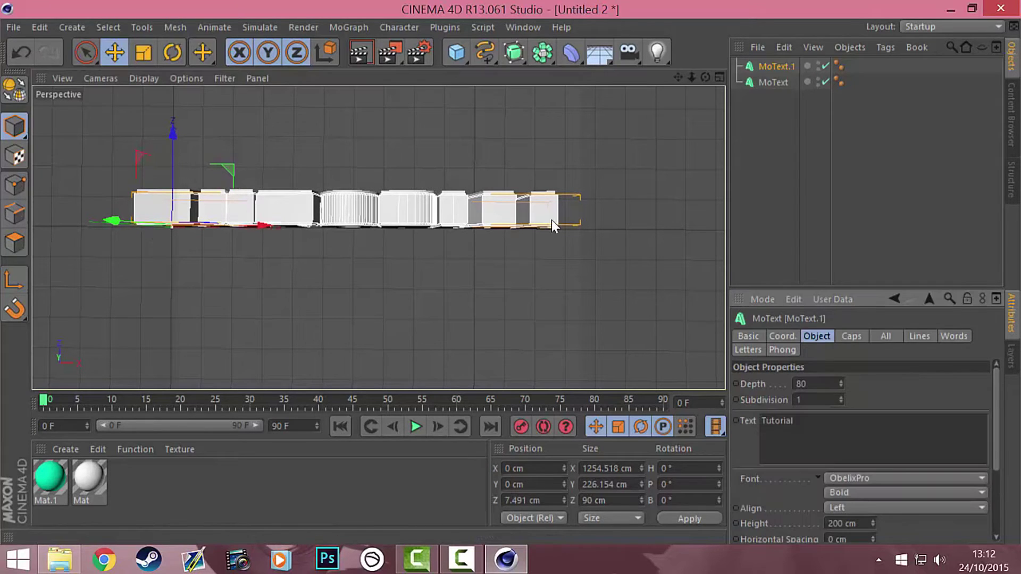
left_click_drag(167, 170, 112, 113)
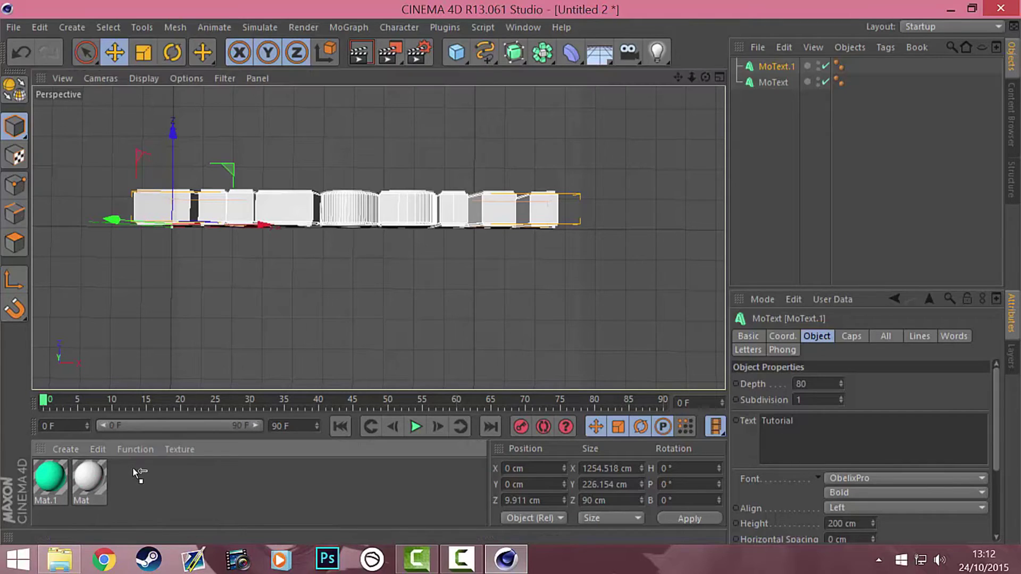
left_click(104, 479)
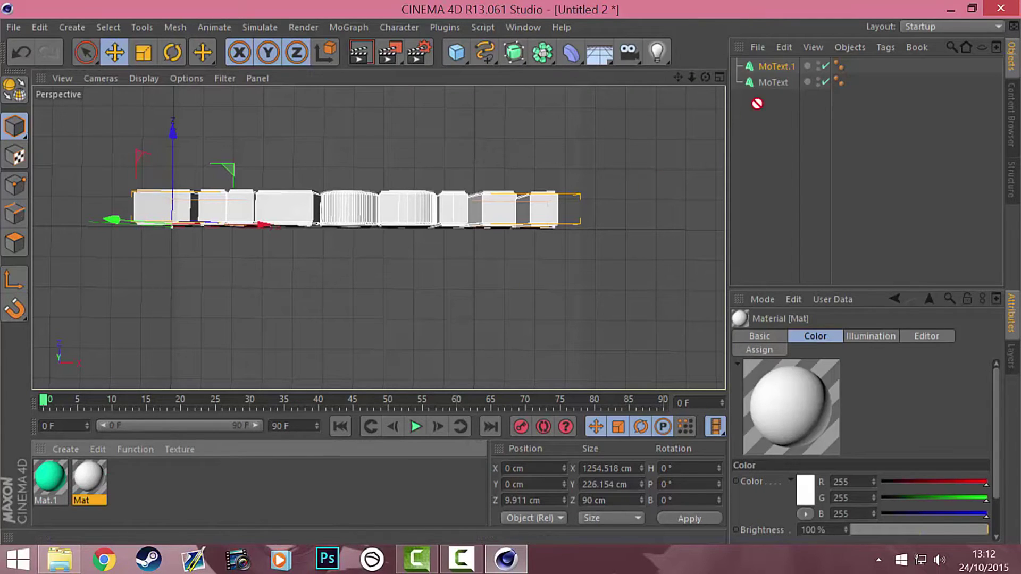
Put white Mat on MoText and teal Mat.1 on MoText.1, then render a front-view preview.
left_click_drag(524, 63, 776, 83)
left_click(55, 483)
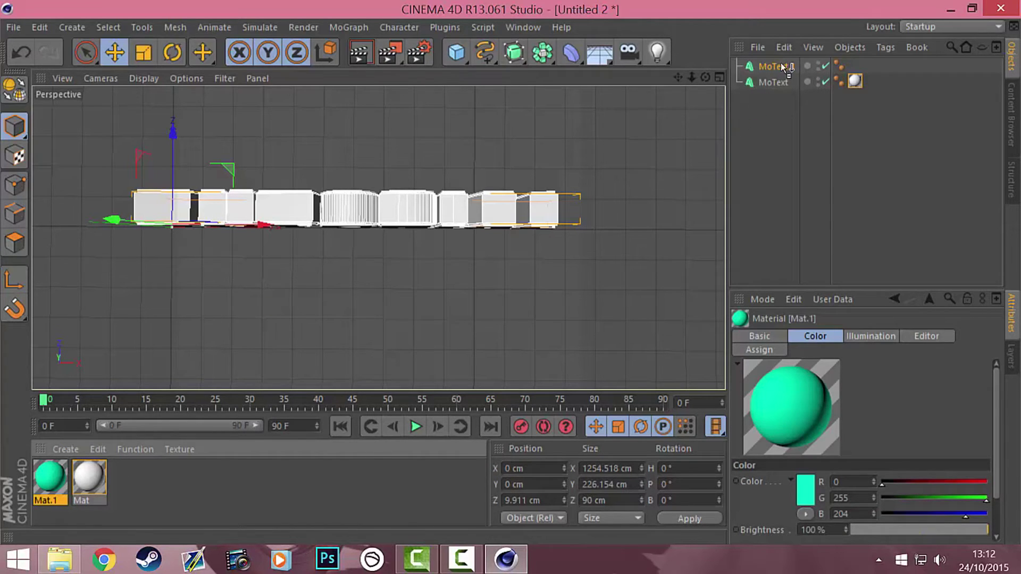
left_click_drag(781, 64, 781, 65)
left_click_drag(706, 78, 671, 75)
left_click(359, 51)
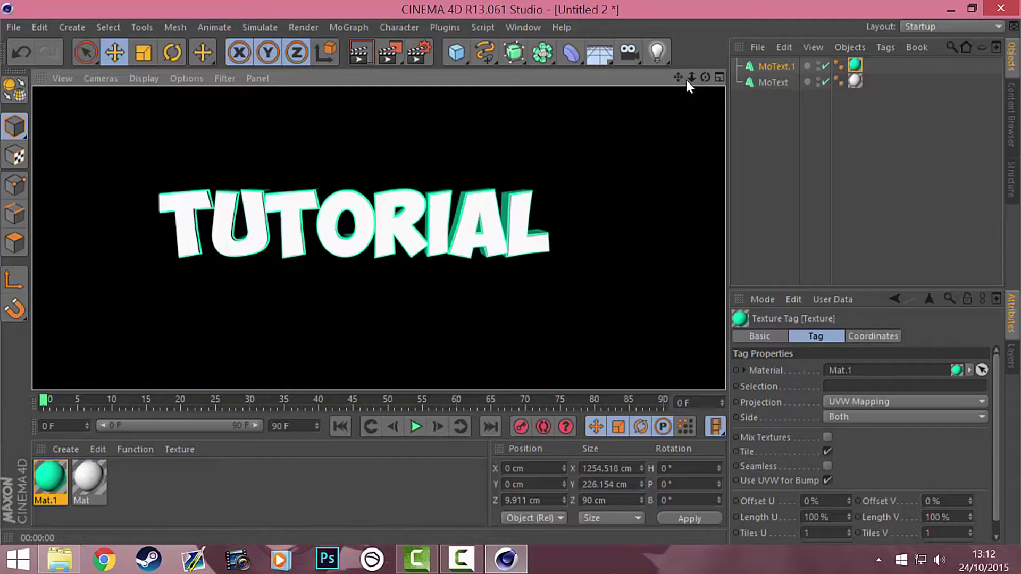
left_click_drag(678, 77, 695, 77)
Set the render output size to 1920 x 1080.
left_click(420, 52)
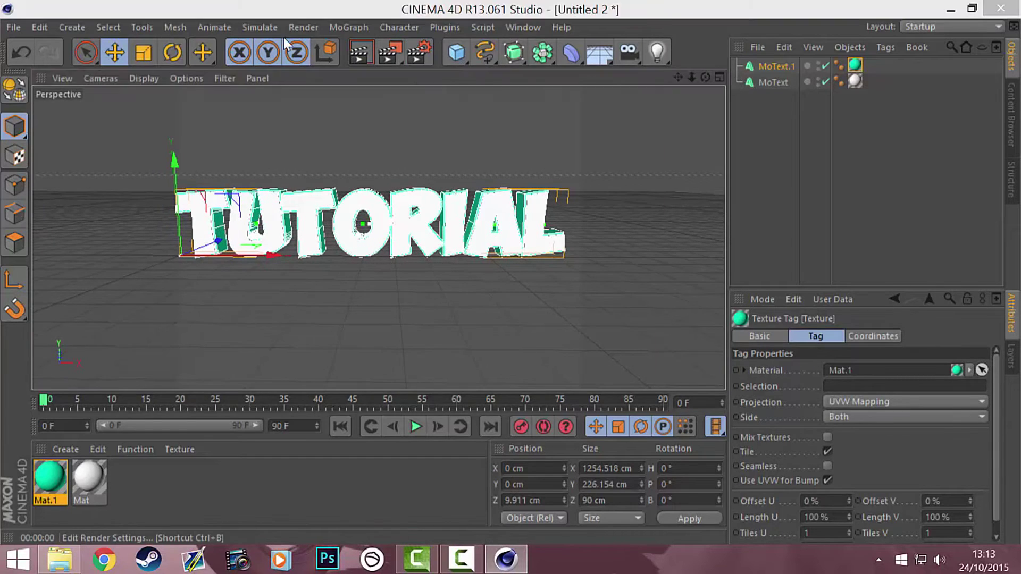
key("ctrl+b")
left_click(59, 69)
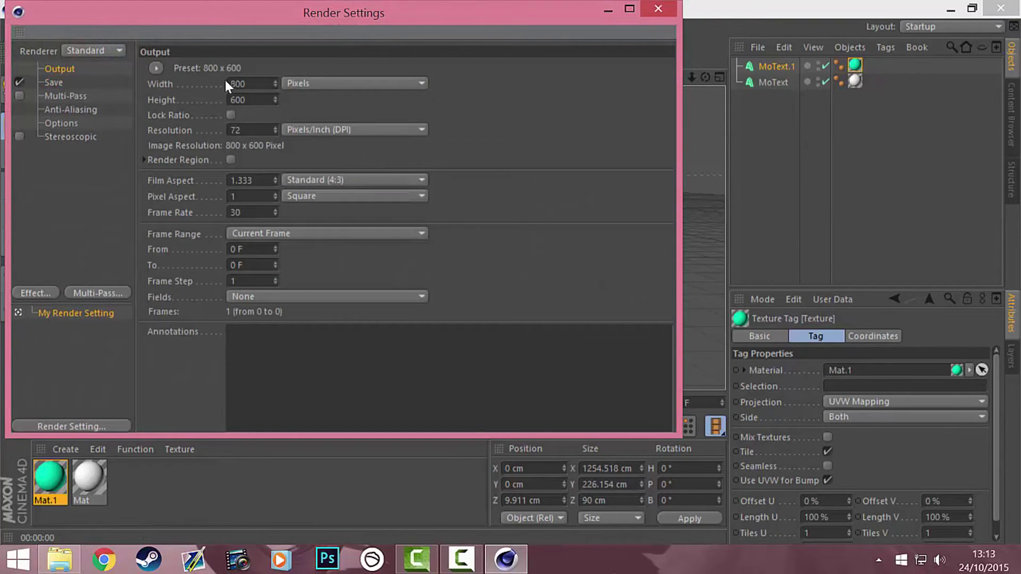
type("1920")
key("Tab")
type("1080")
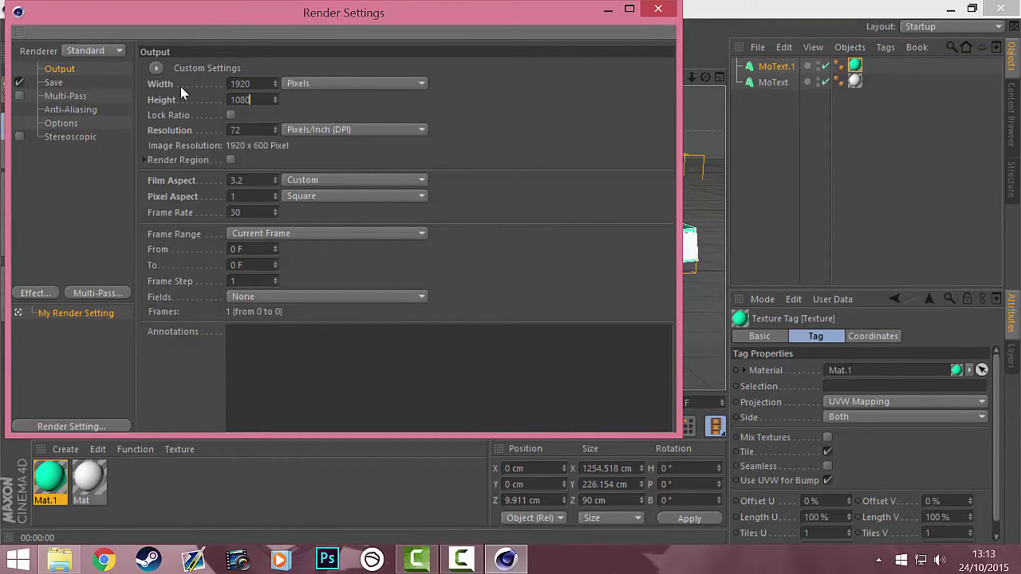
left_click(314, 100)
Save renders as PNG with alpha to Desktop\Logo, then render to the Picture Viewer.
left_click(54, 83)
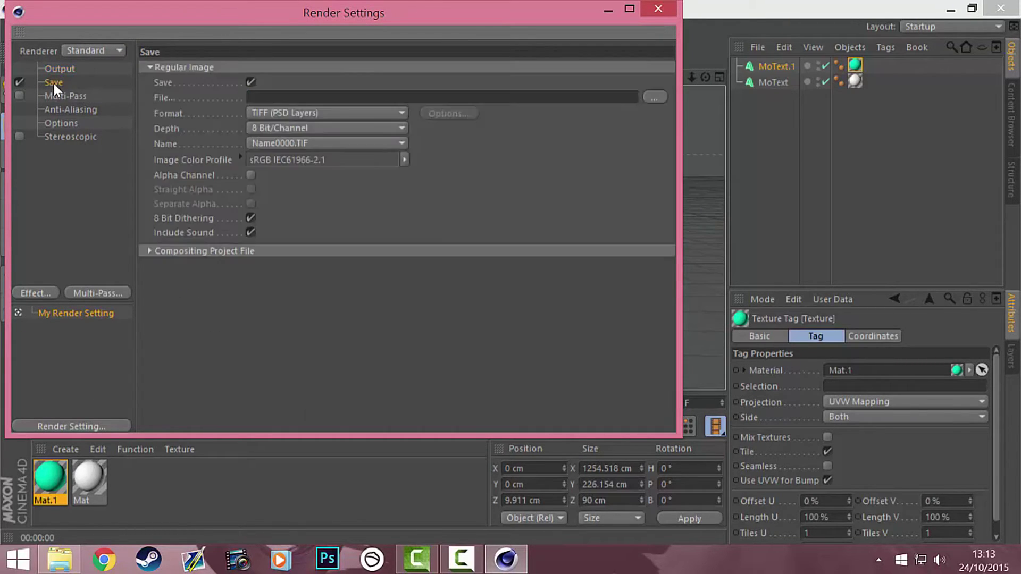
left_click(251, 175)
left_click(301, 113)
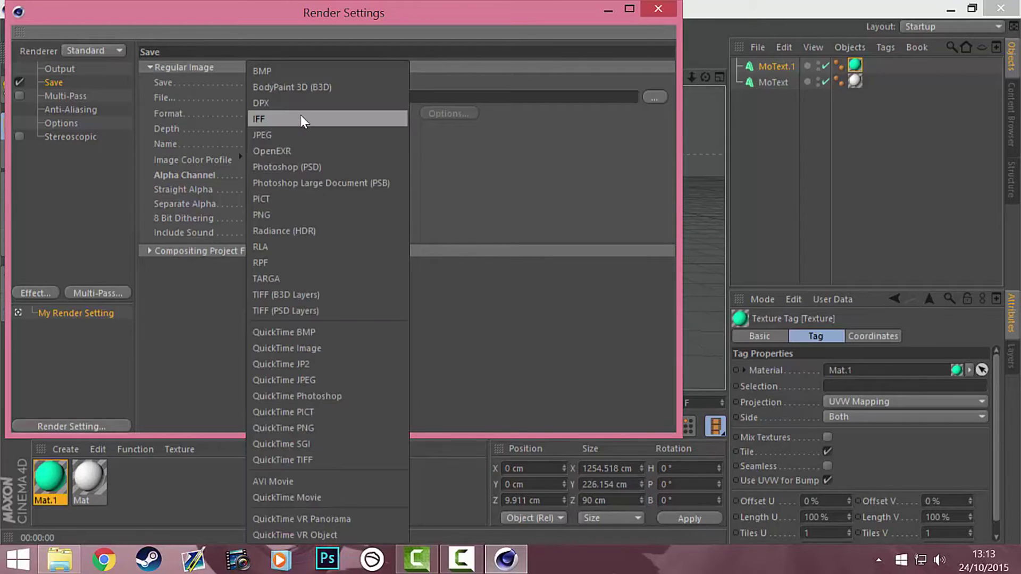
left_click(288, 212)
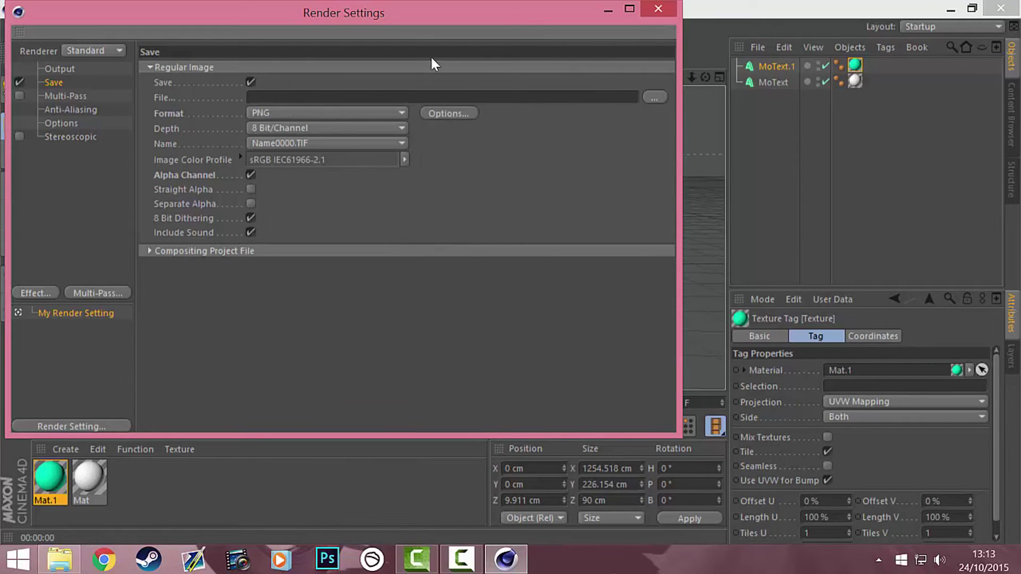
left_click(654, 97)
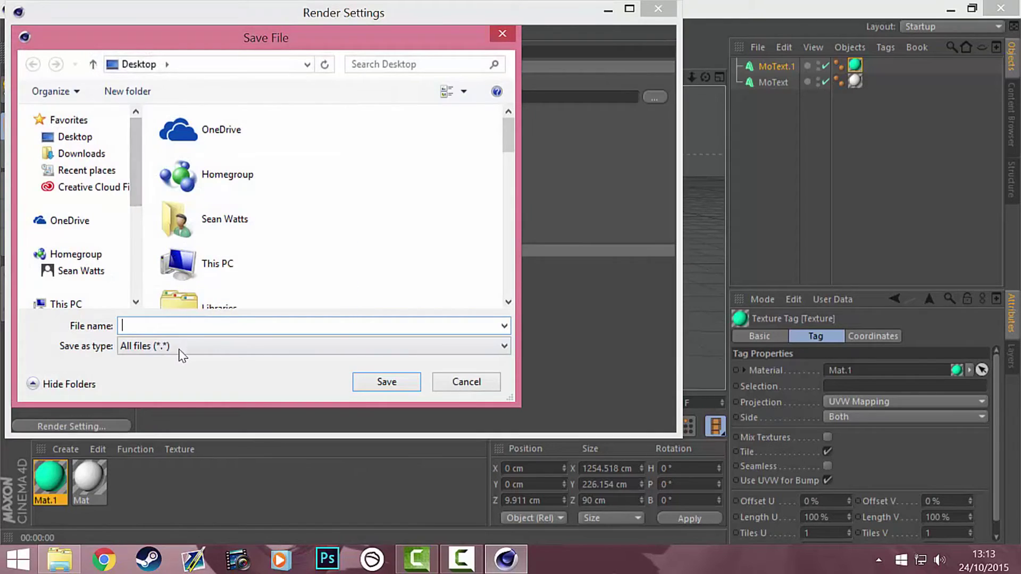
type("Lo")
left_click(374, 391)
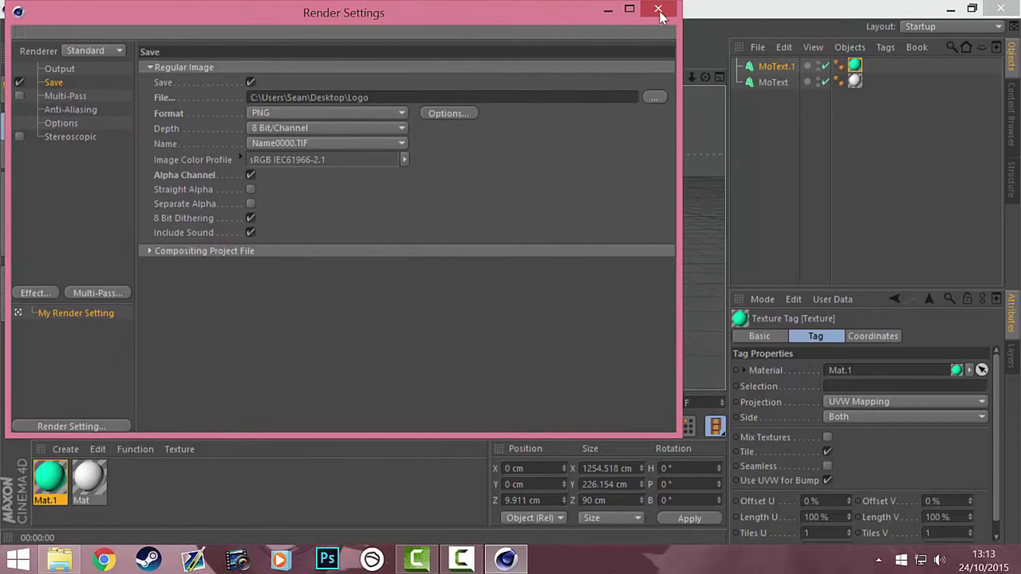
left_click(660, 11)
left_click(388, 51)
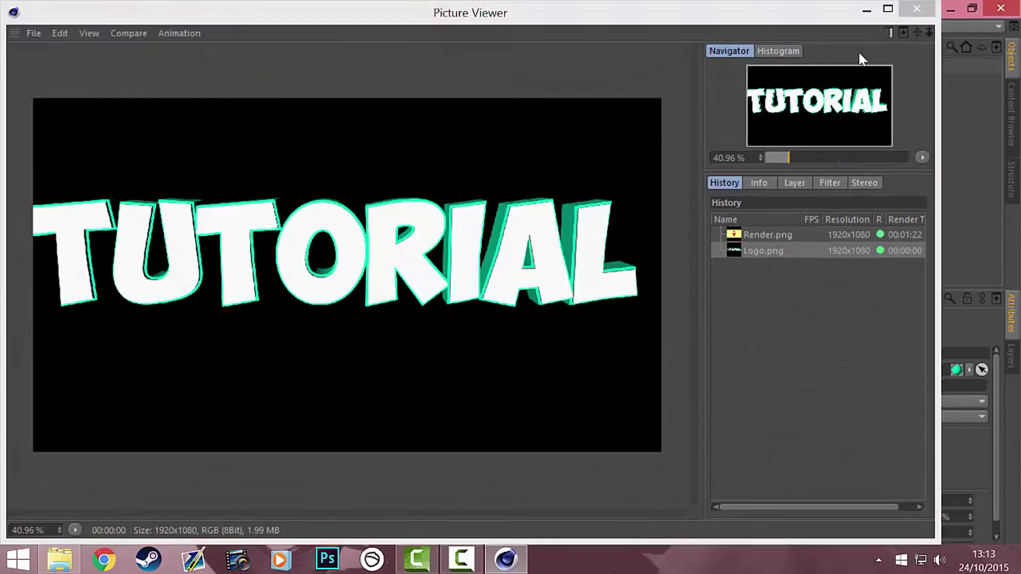
Pan the view to reframe TUTORIAL, then re-render and overwrite Logo.png.
left_click(916, 8)
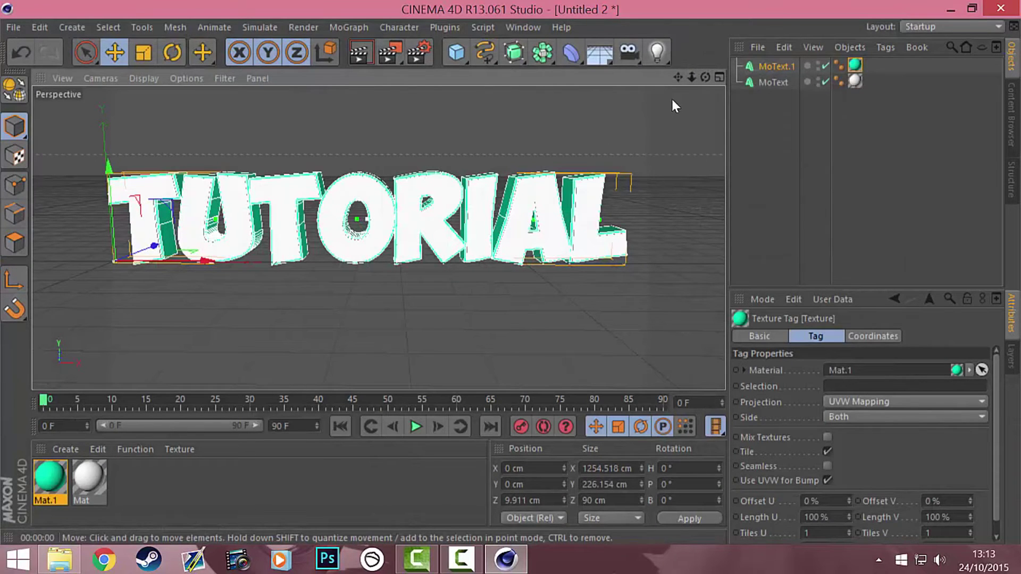
left_click_drag(678, 78, 692, 86)
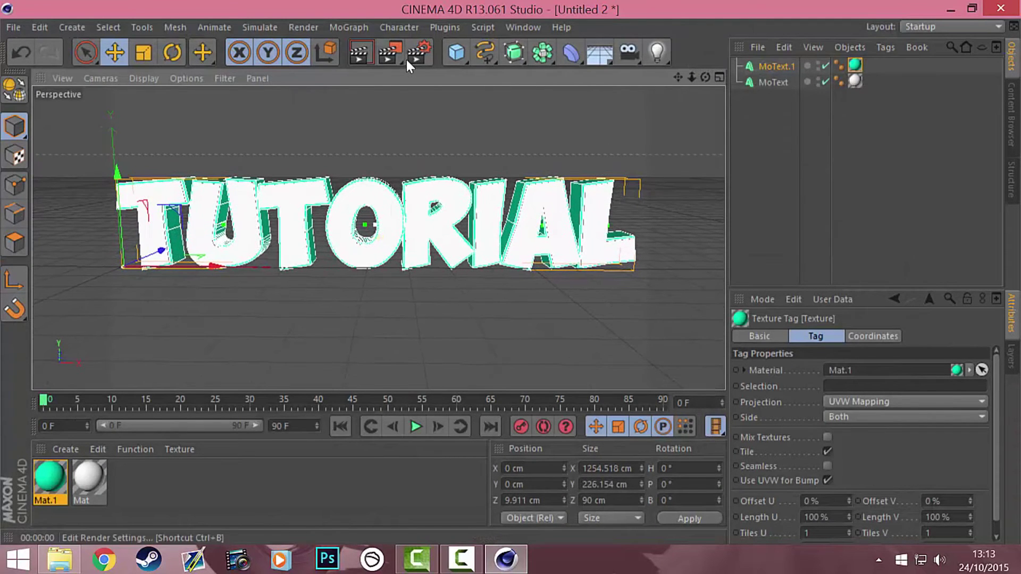
left_click(393, 57)
left_click(468, 336)
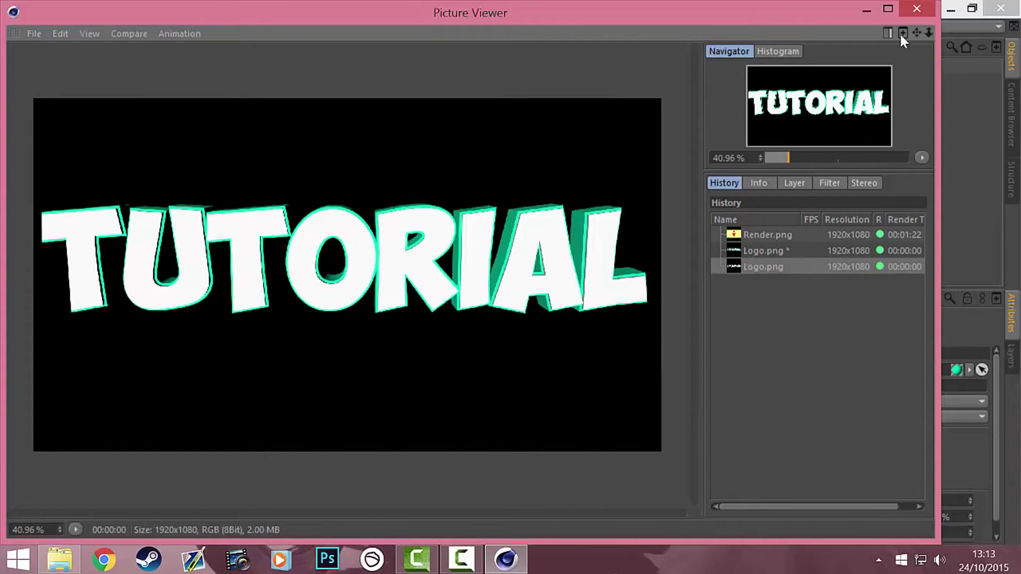
left_click(917, 8)
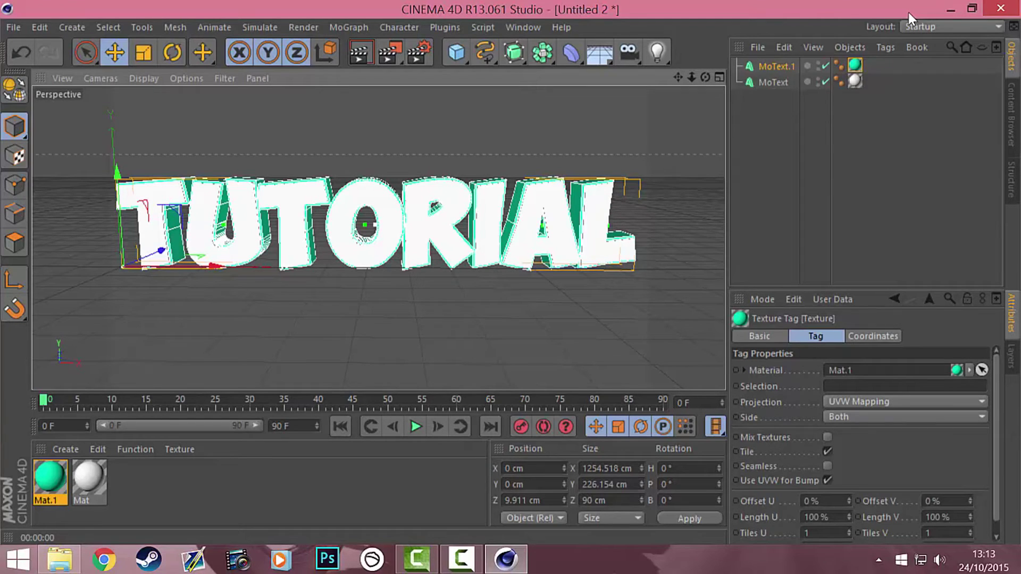
left_click(467, 564)
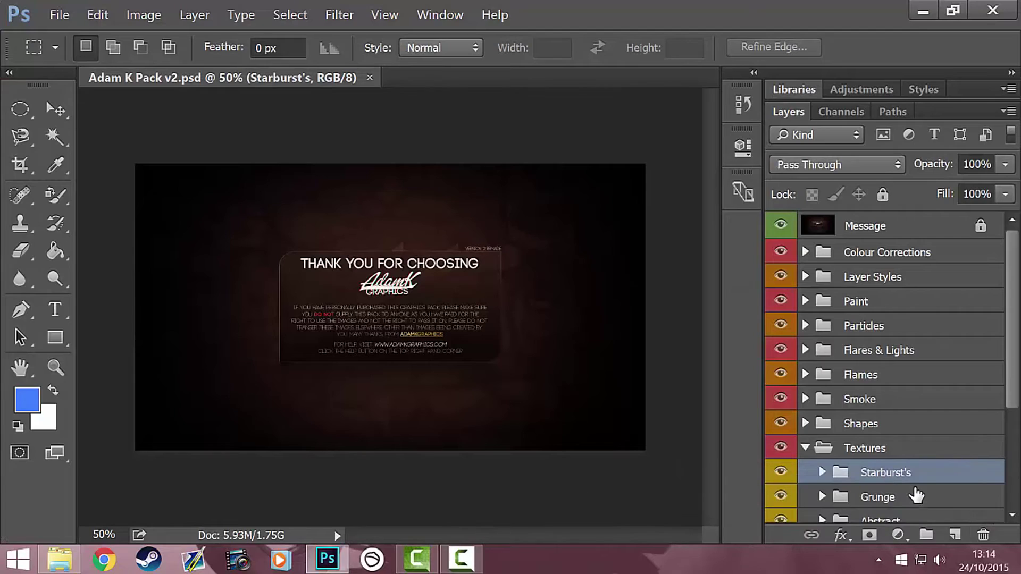
Open YouTube Background (AdamK).psd from the AdamK pack's Social Network Layouts folder.
left_click(429, 563)
left_click(432, 563)
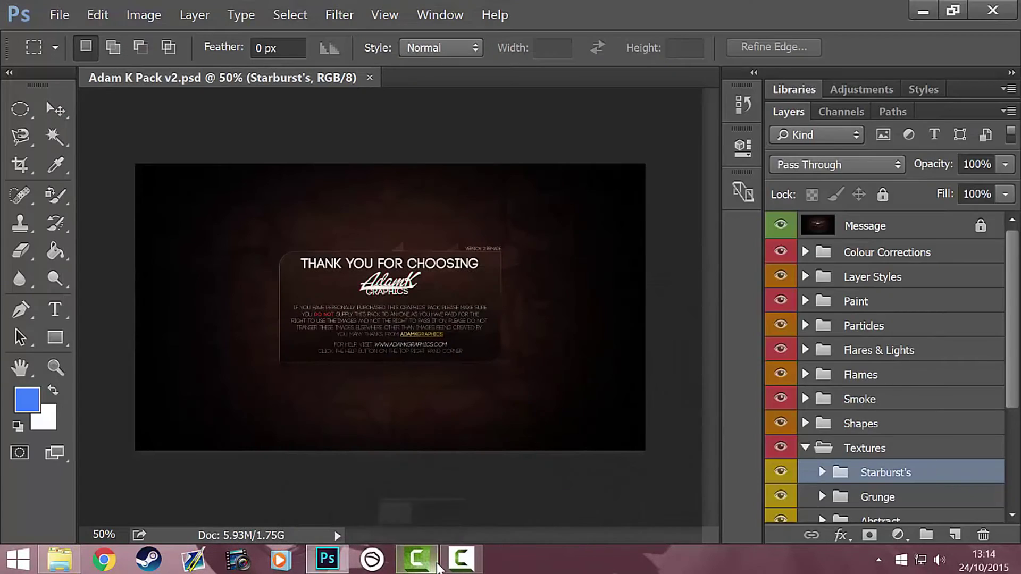
left_click(433, 562)
left_click(432, 563)
left_click(465, 568)
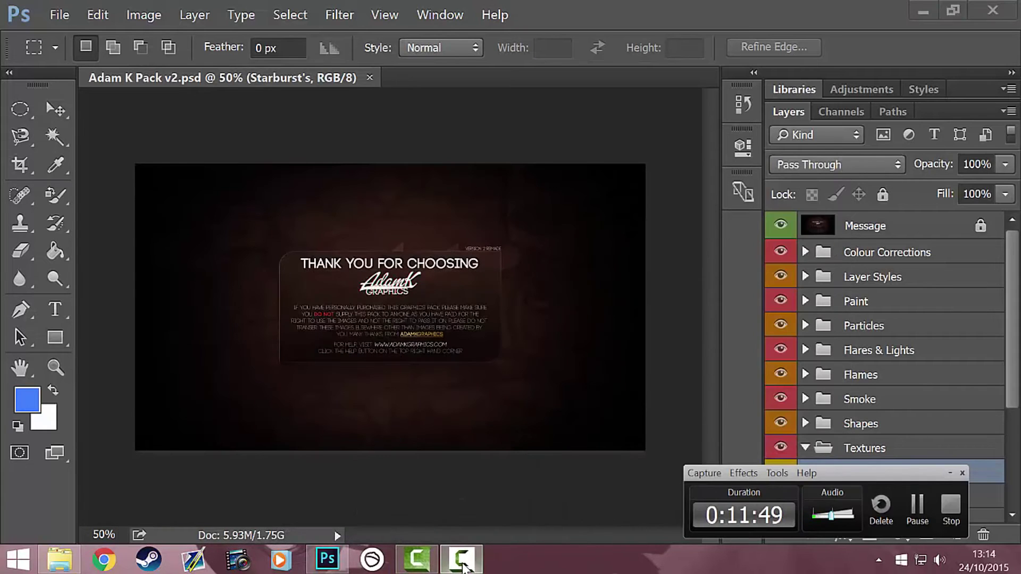
left_click(462, 566)
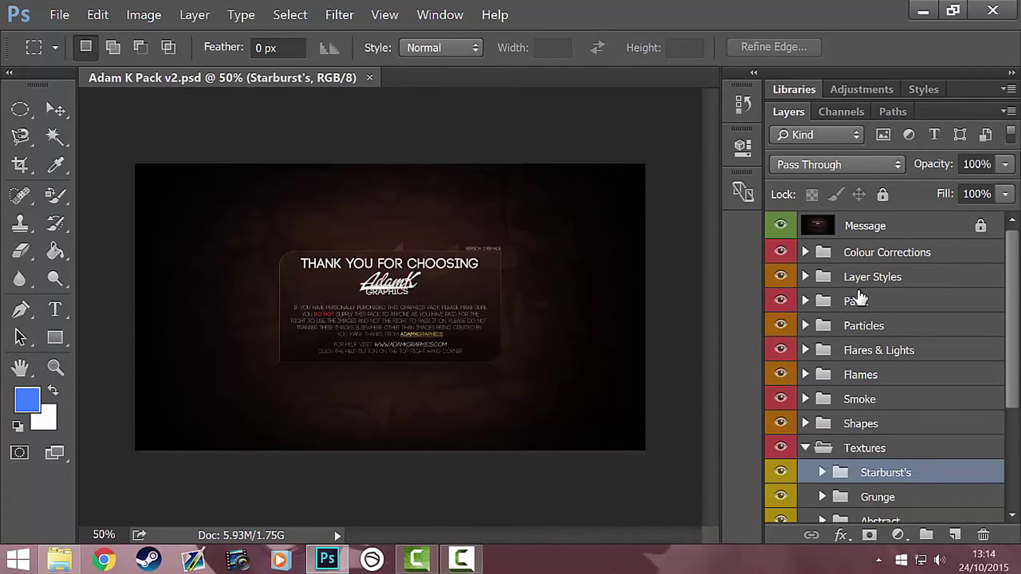
left_click(58, 12)
left_click(712, 30)
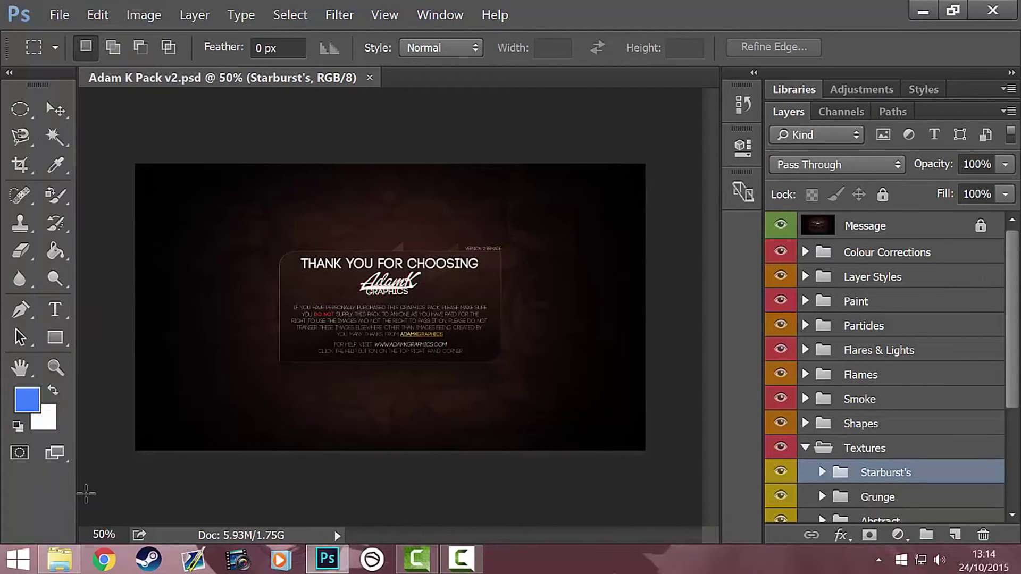
left_click(55, 561)
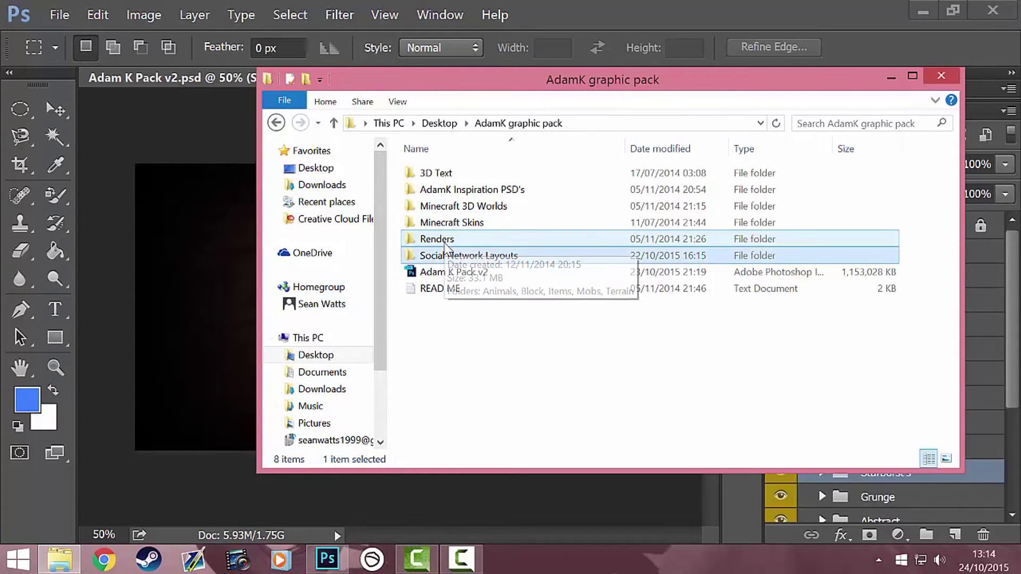
double_click(468, 256)
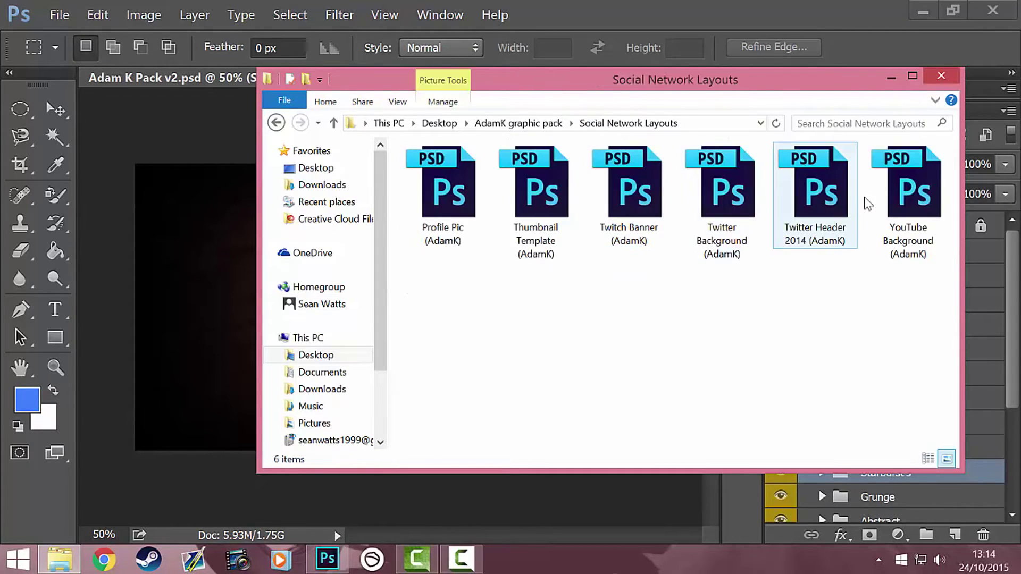
double_click(903, 222)
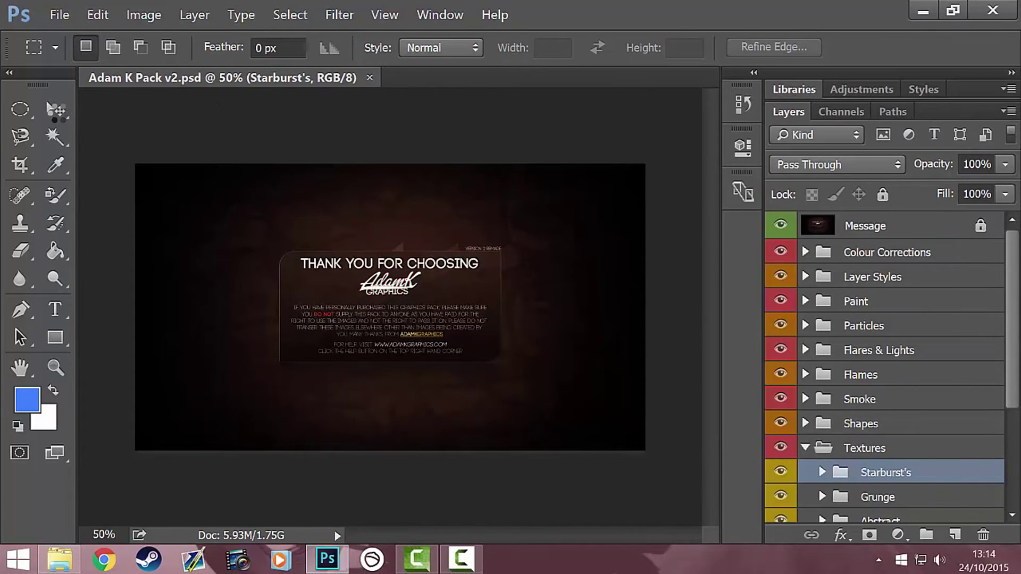
Delete every artwork layer and group, from Pandaa! to Colour Corrections, keeping only Layer 1.
left_click(55, 110)
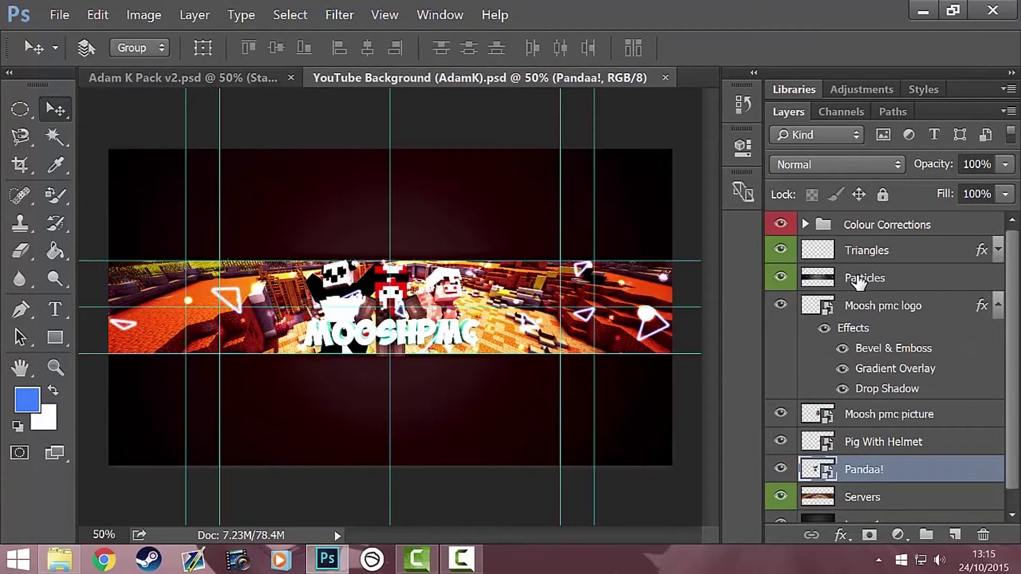
key("Delete")
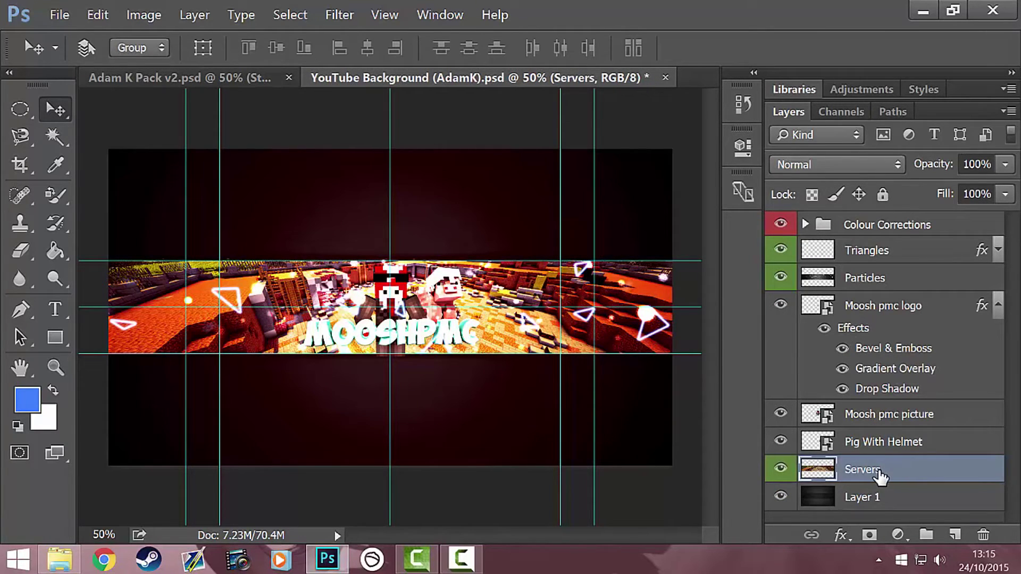
key("Delete")
left_click(885, 448)
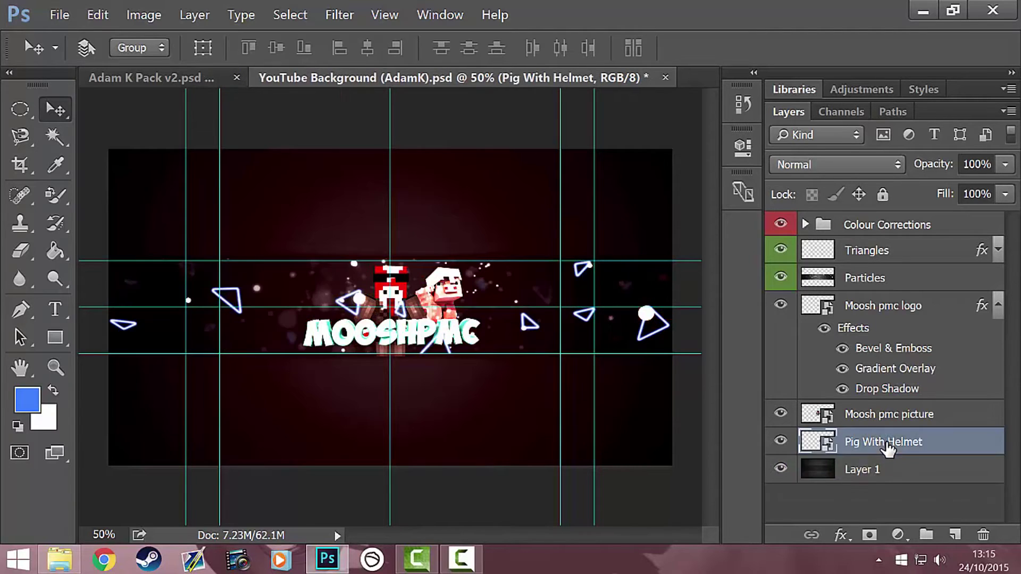
key("Delete")
left_click(887, 414)
key("Delete")
left_click(877, 305)
key("Delete")
left_click(878, 278)
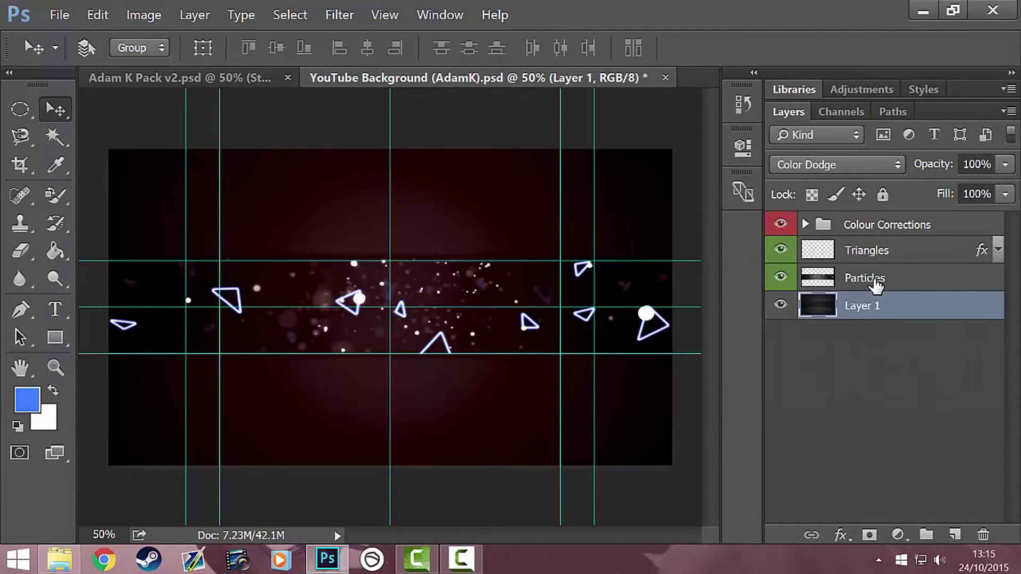
key("Delete")
left_click(873, 244)
key("Delete")
left_click(871, 226)
key("Delete")
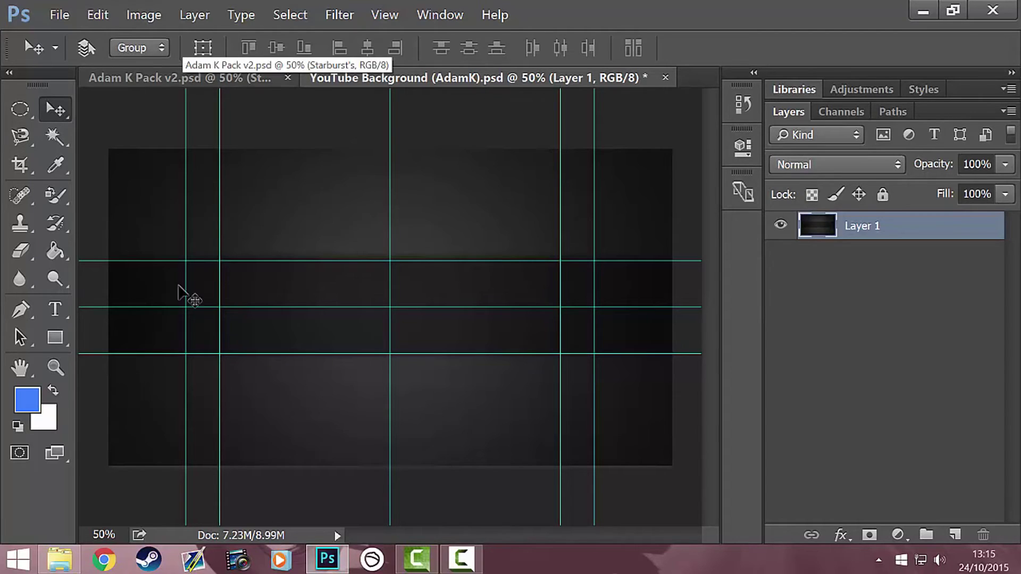
Open Render.png from the Desktop in Photoshop.
left_click(59, 560)
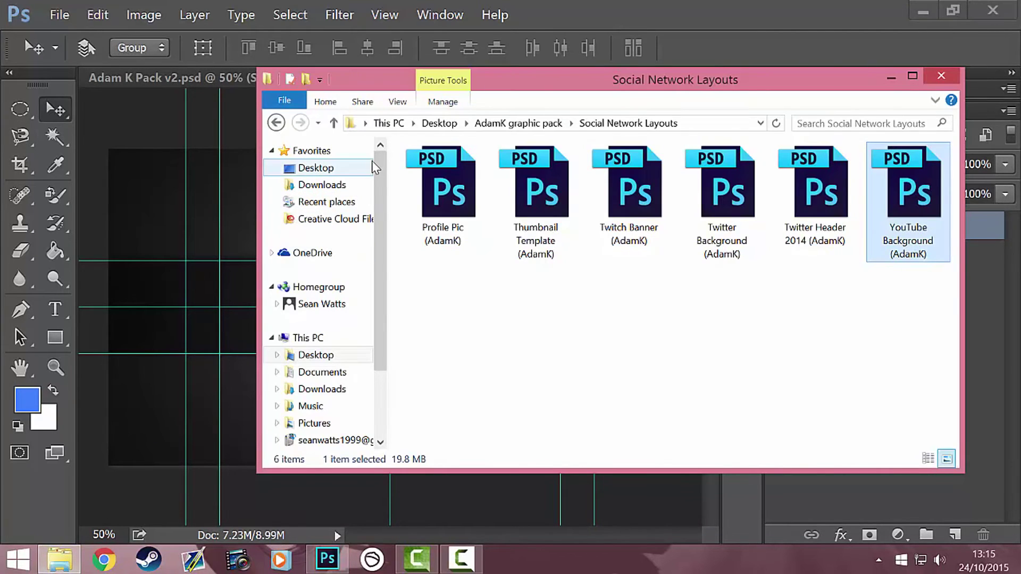
left_click(371, 167)
scroll(825, 248, "down", 5)
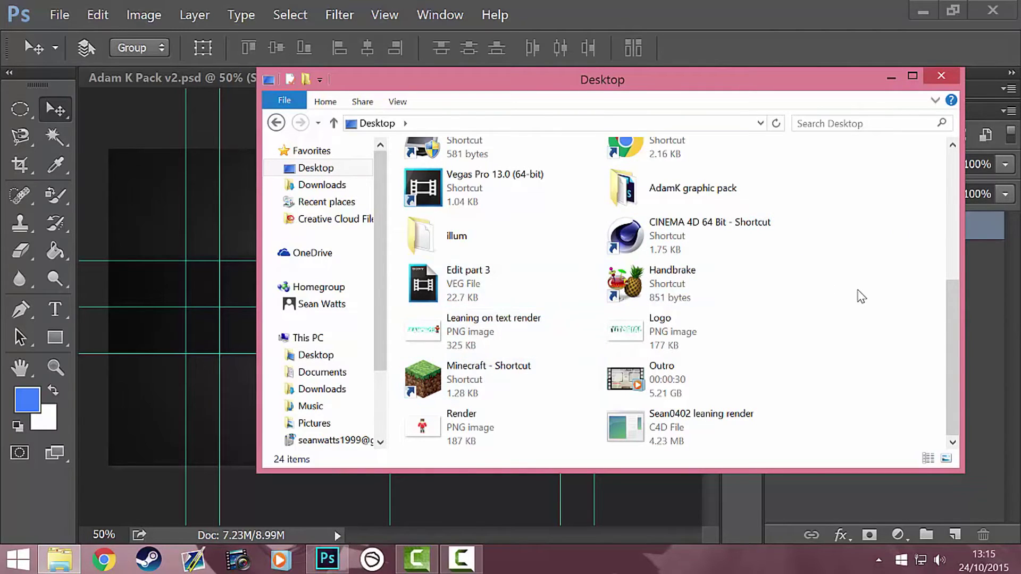
double_click(503, 430)
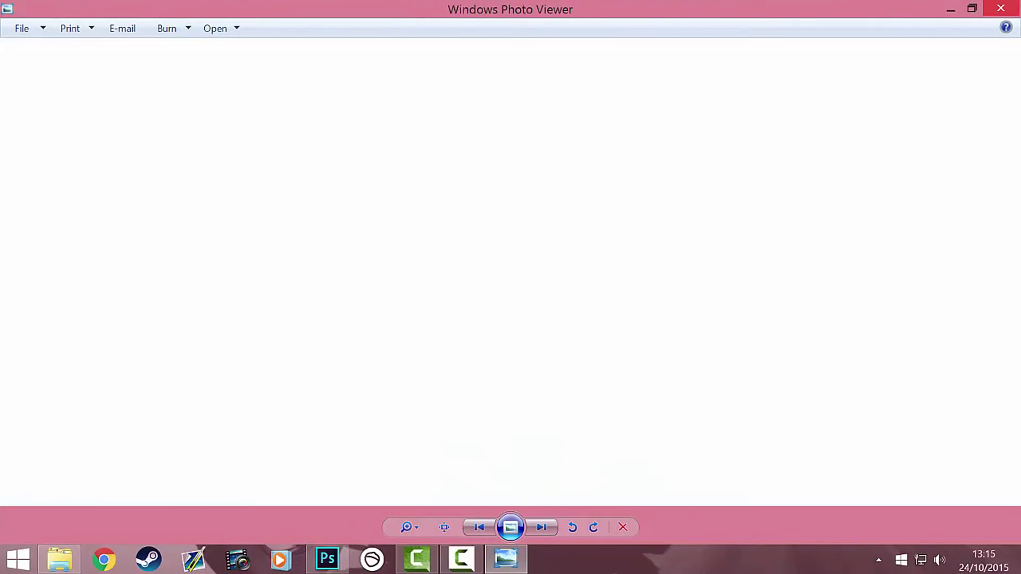
left_click(1001, 8)
left_click(873, 292)
left_click(449, 434)
left_click_drag(451, 426, 991, 327)
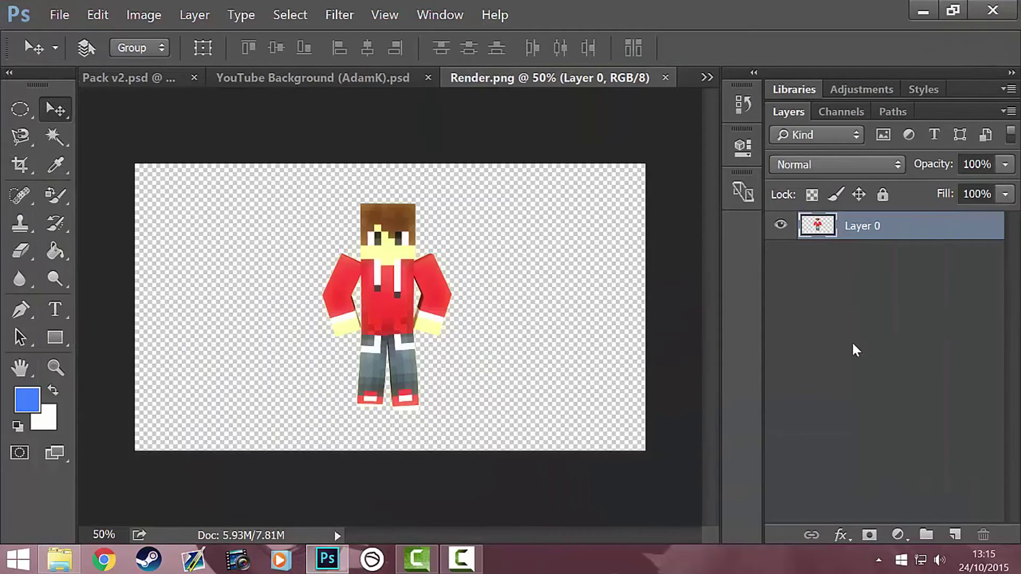
Duplicate the character layer into YouTube Background (AdamK).psd.
right_click(908, 235)
left_click(770, 139)
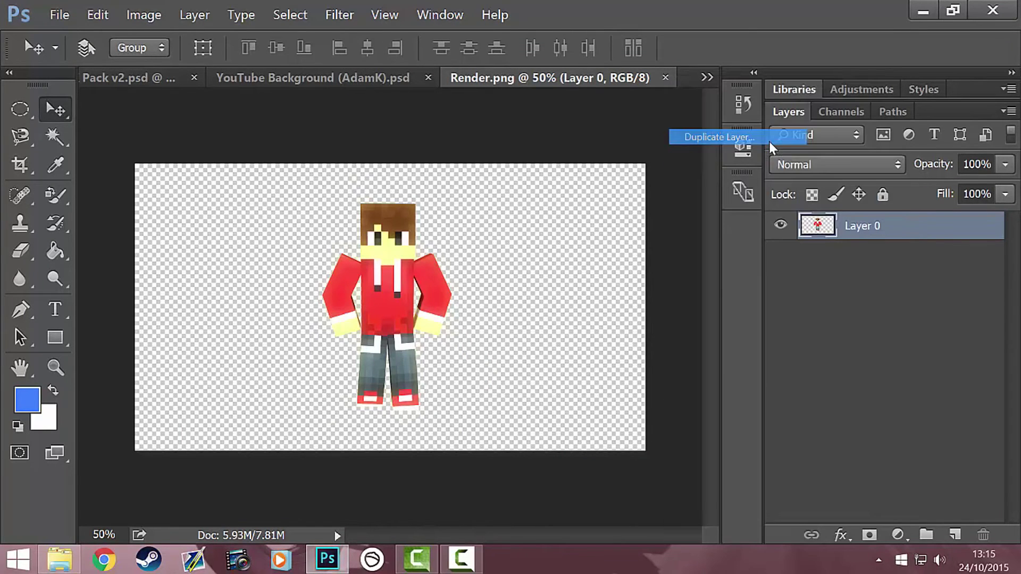
left_click(425, 227)
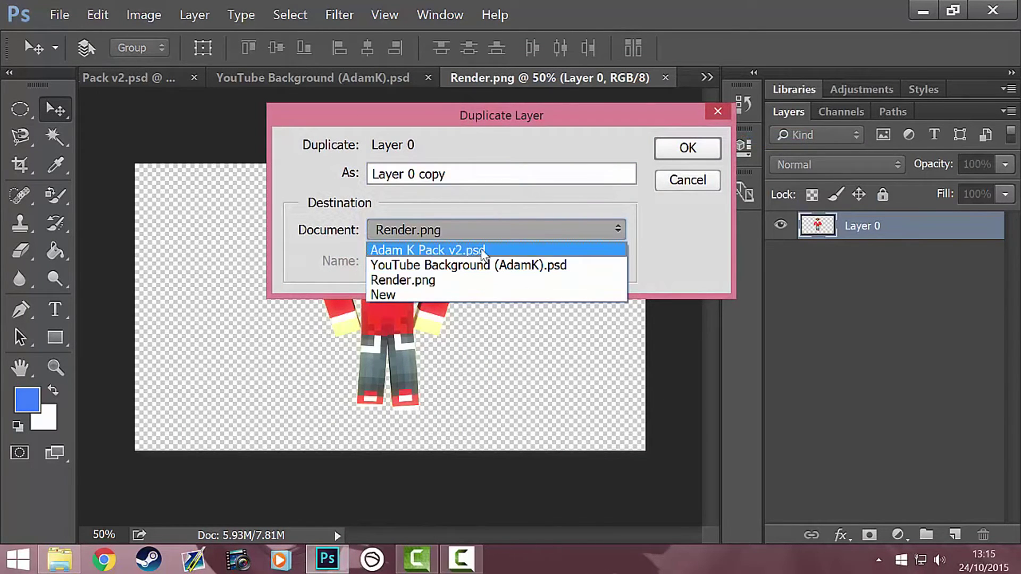
left_click(521, 264)
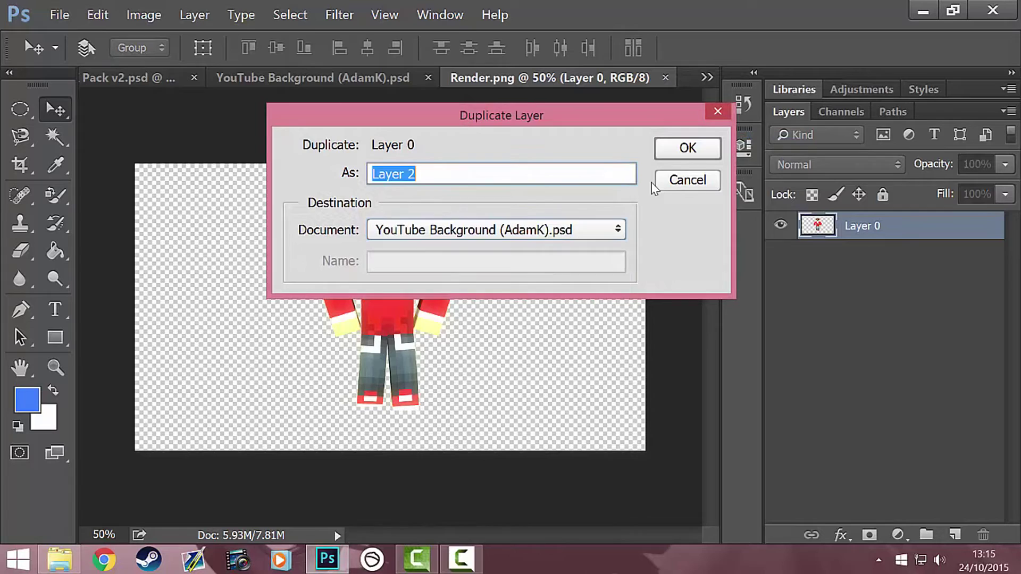
left_click(680, 154)
left_click(326, 78)
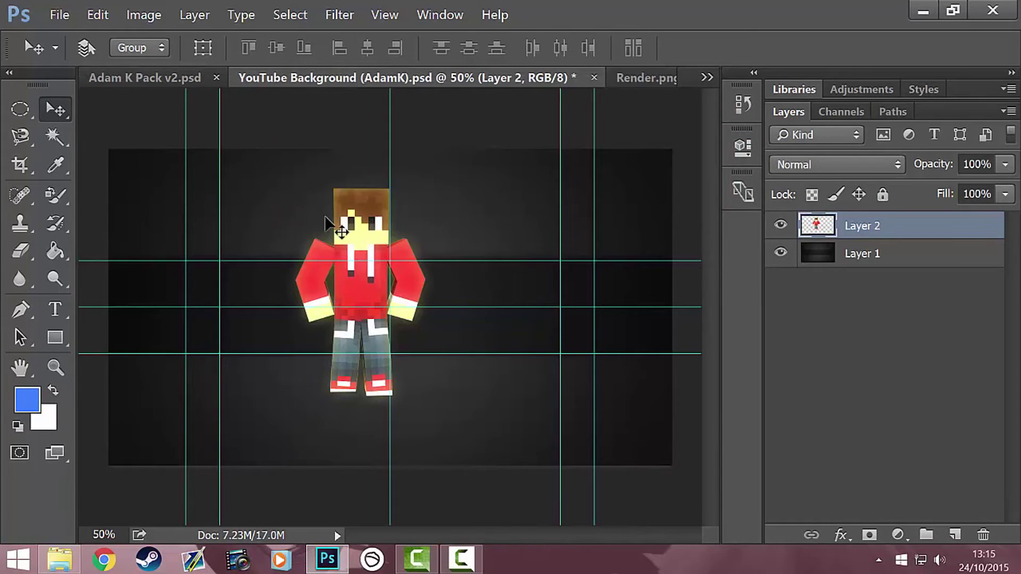
Scale the character to about 49% and centre it on the banner.
key("ctrl+t")
left_click_drag(286, 179, 368, 294)
left_click_drag(389, 334, 385, 314)
left_click_drag(345, 256, 355, 267)
mouse_move(387, 325)
left_mouse_down()
mouse_move(391, 313)
mouse_move(399, 318)
left_mouse_up()
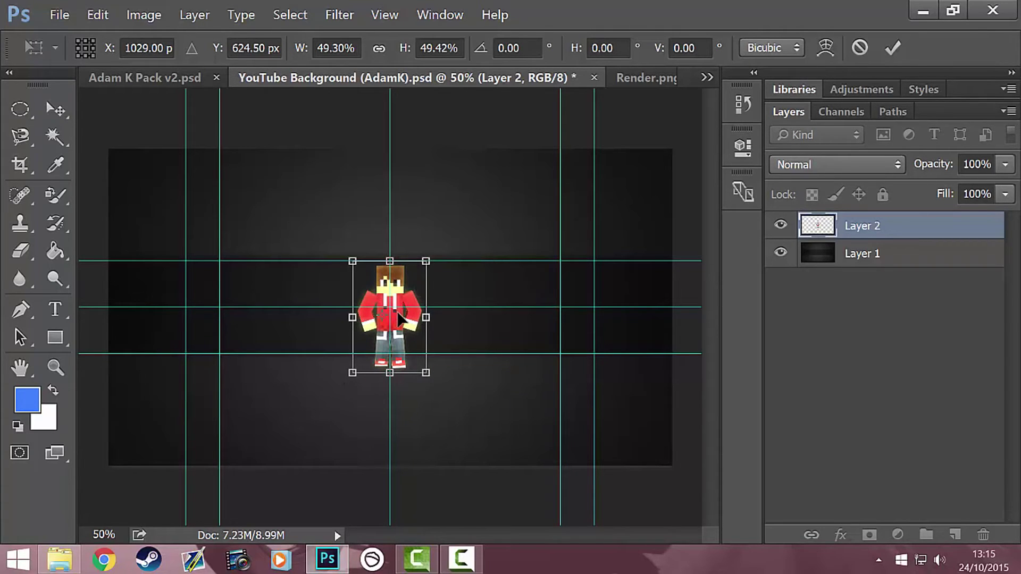
key("Return")
Open Logo.png from the Desktop in Photoshop.
left_click(59, 560)
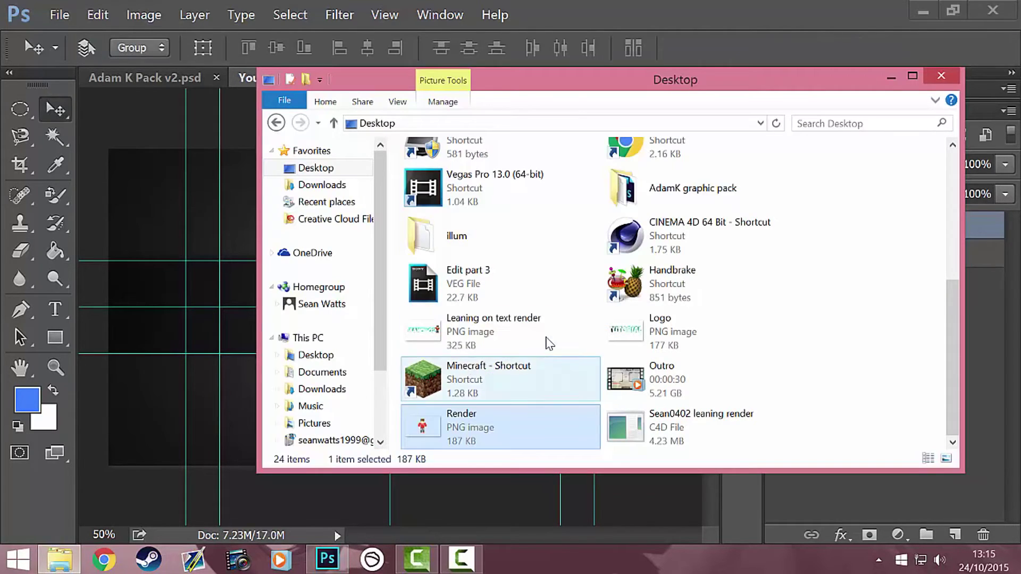
left_click(657, 425)
left_click(662, 345)
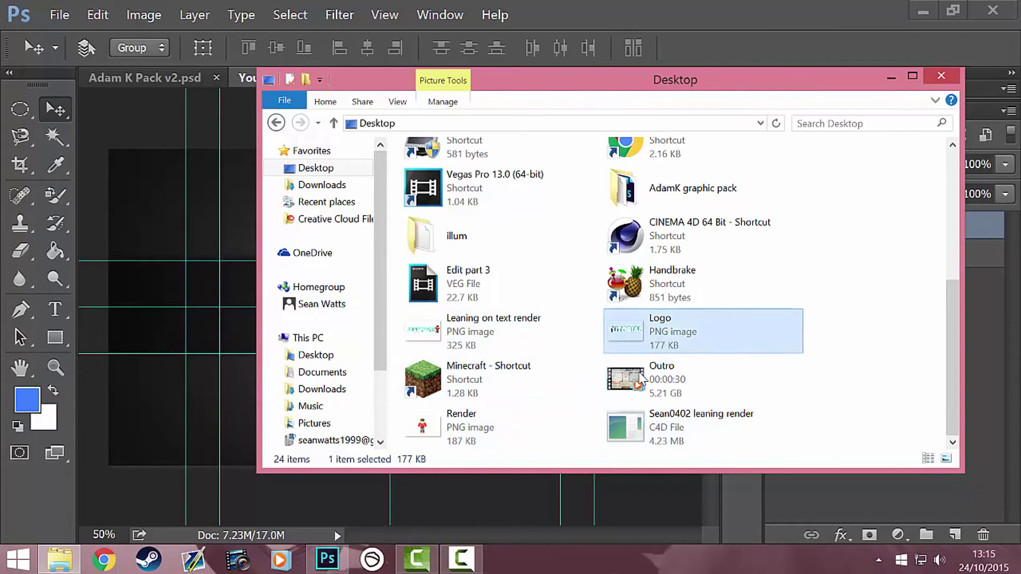
left_click_drag(648, 345, 976, 358)
Duplicate the TUTORIAL logo layer into YouTube Background (AdamK).psd.
right_click(856, 230)
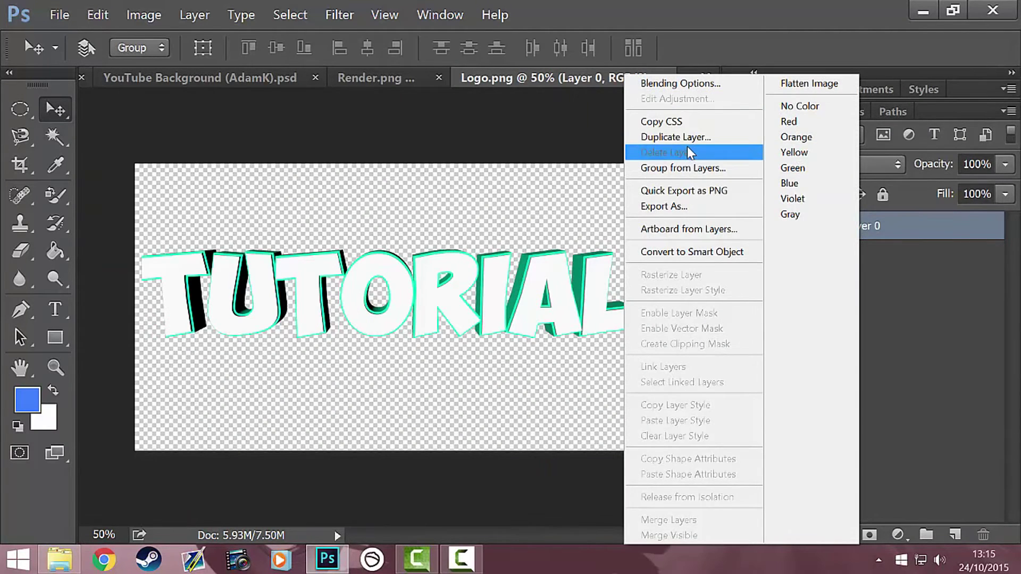
left_click(686, 139)
left_click(463, 230)
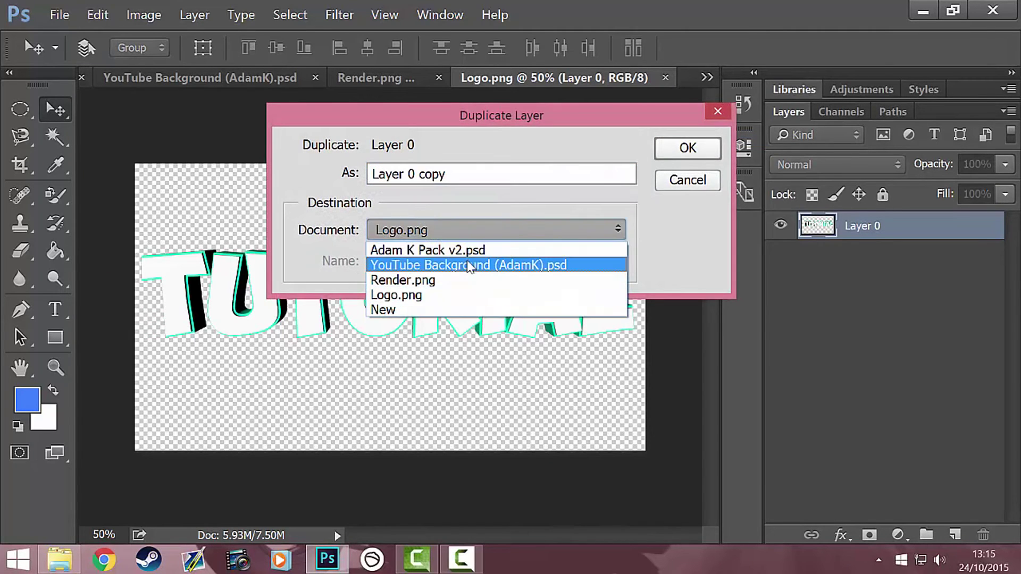
left_click(504, 266)
left_click(686, 152)
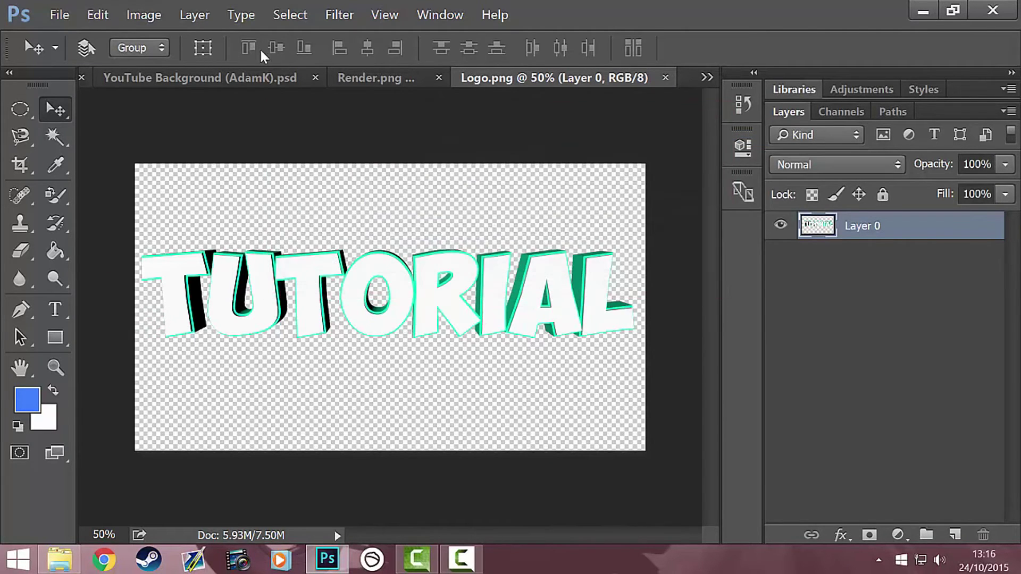
left_click(253, 80)
Scale the TUTORIAL logo to about 33% and place it over the character's middle.
key("ctrl+t")
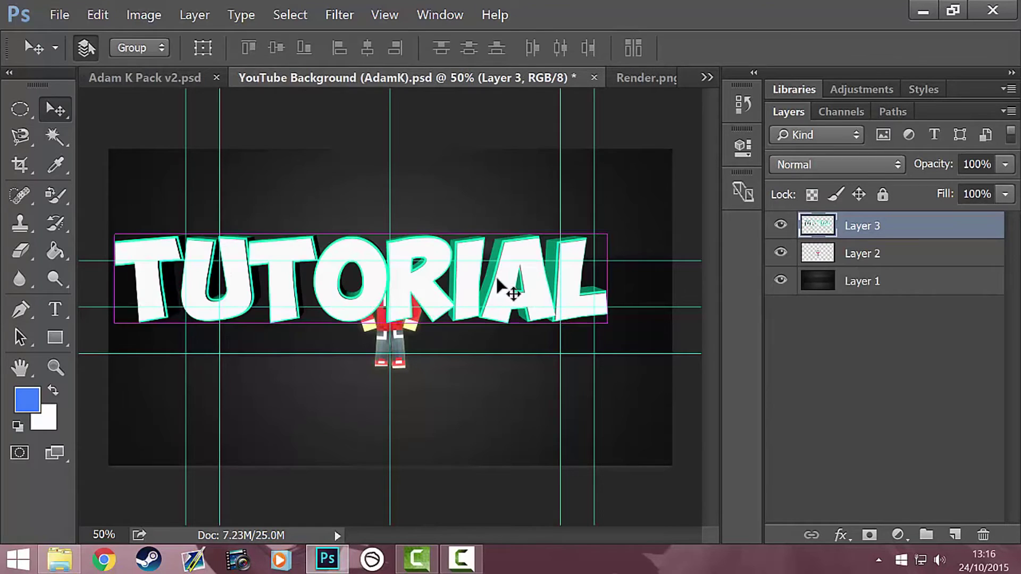
left_click_drag(115, 232, 405, 286)
left_click_drag(506, 322, 444, 295)
key("ctrl+z")
left_click_drag(472, 305, 347, 332)
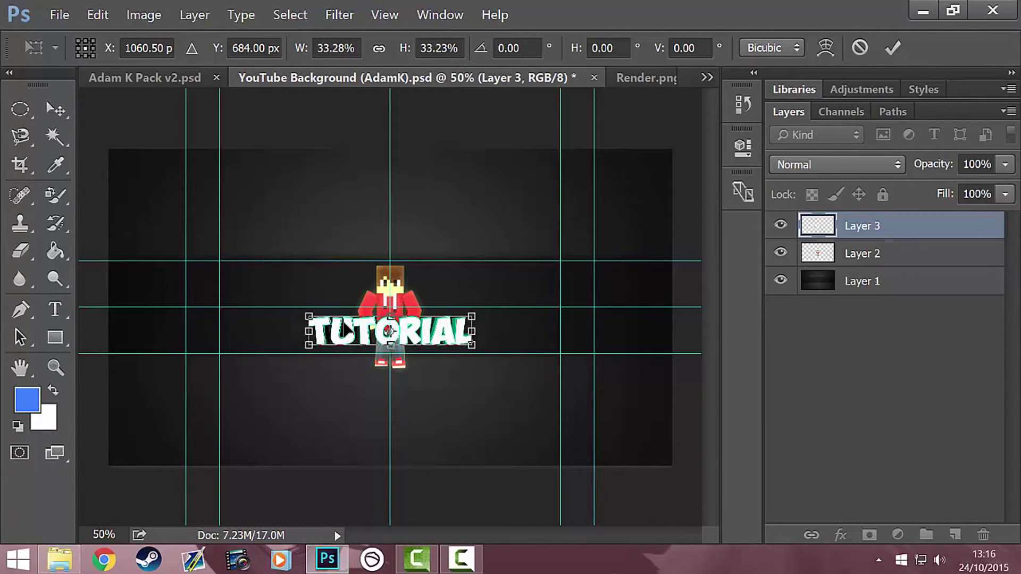
key("Return")
In Adam K Pack v2.psd, collapse Textures and expand Minecraft Screenshots > Servers (NEW).
left_click(139, 78)
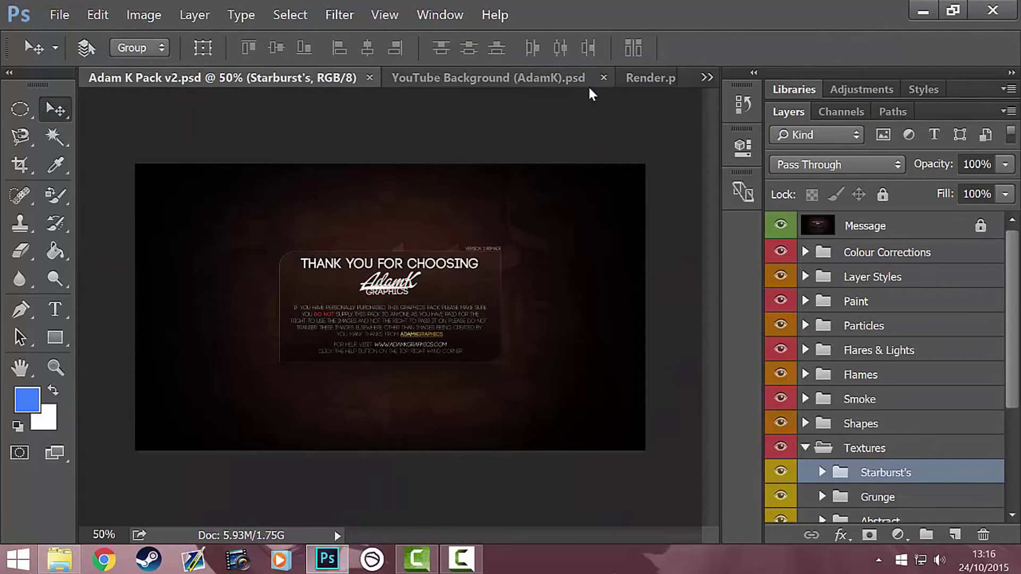
scroll(878, 417, "down", 3)
left_click(805, 366)
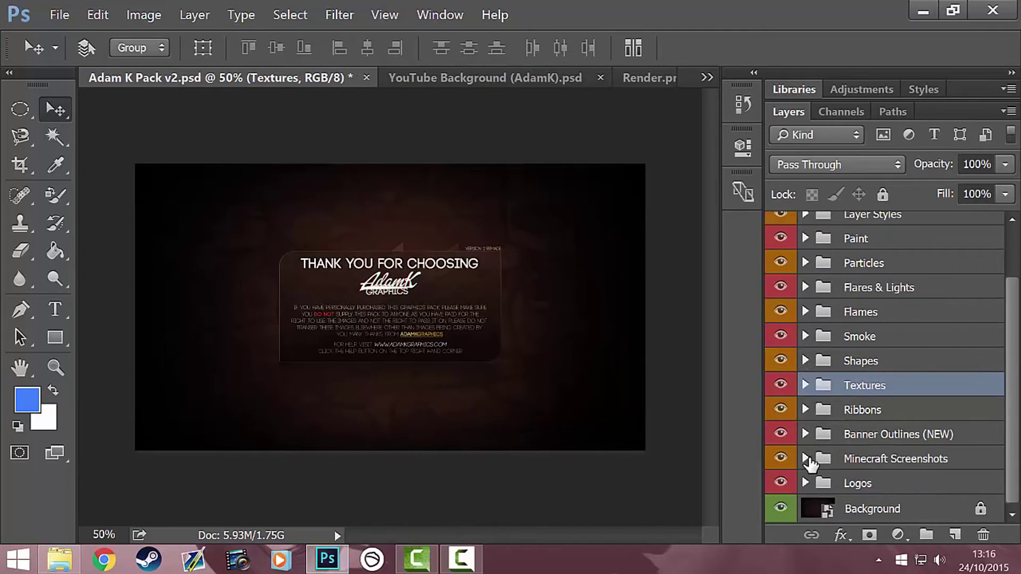
left_click(805, 458)
scroll(813, 457, "down", 2)
left_click(845, 460)
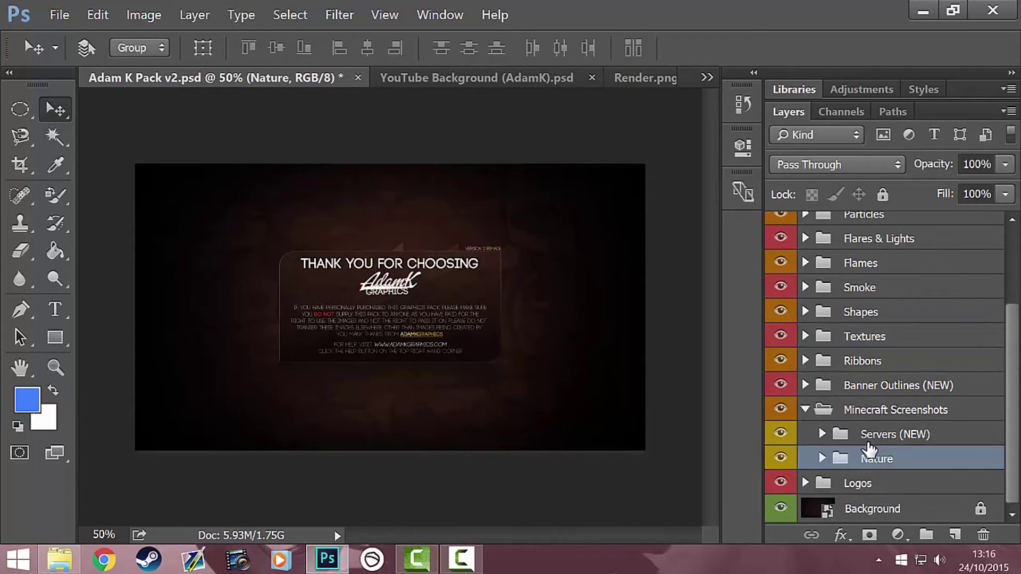
left_click(830, 435)
left_click(822, 434)
scroll(811, 383, "down", 5)
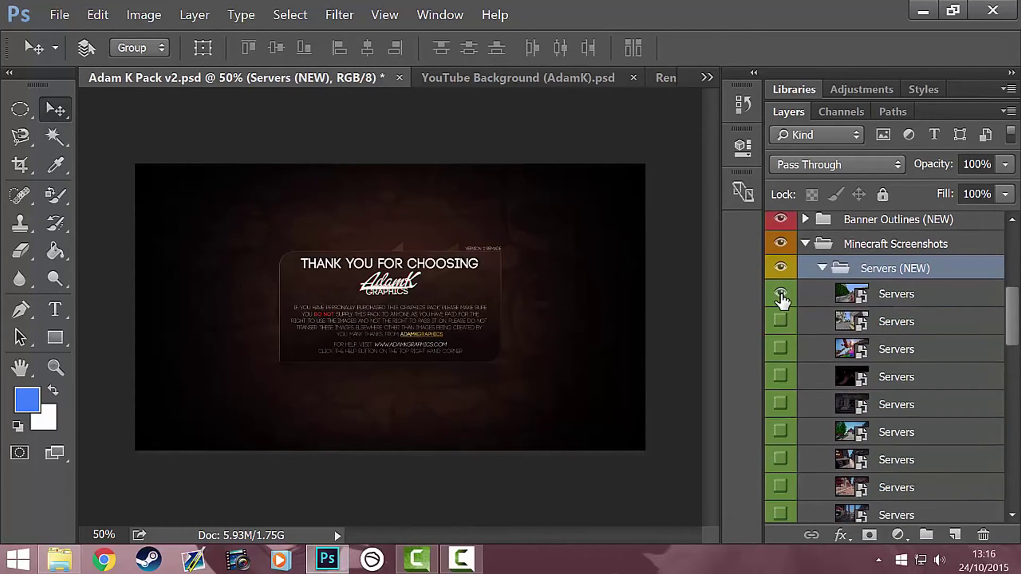
scroll(782, 298, "up", 8)
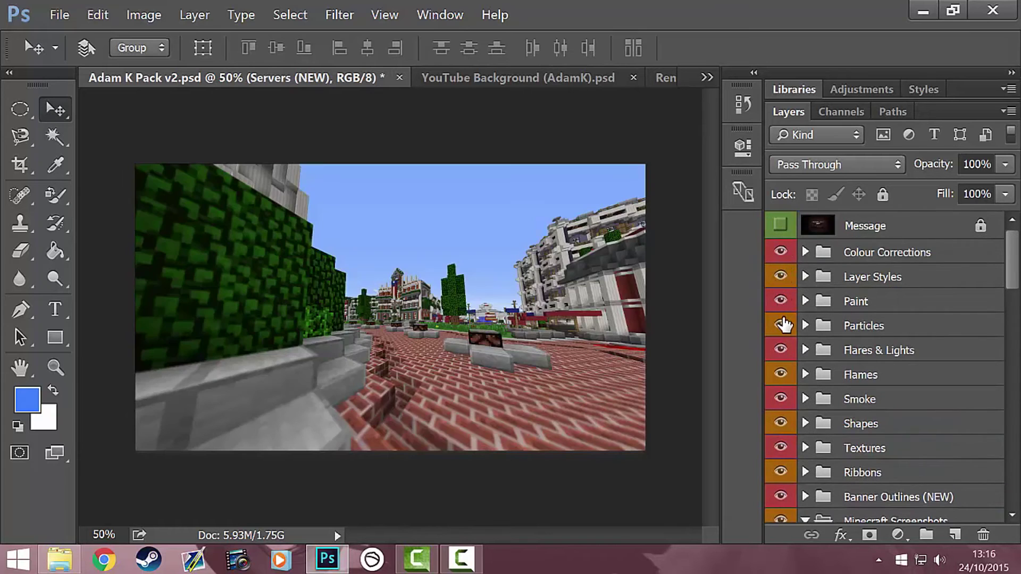
scroll(782, 326, "down", 8)
Preview the Servers screenshots one by one, leaving the plaza screenshot visible.
left_click(781, 290)
left_click(780, 297)
left_click(780, 322)
left_click(781, 326)
left_click(780, 350)
left_click(780, 348)
scroll(779, 355, "down", 1)
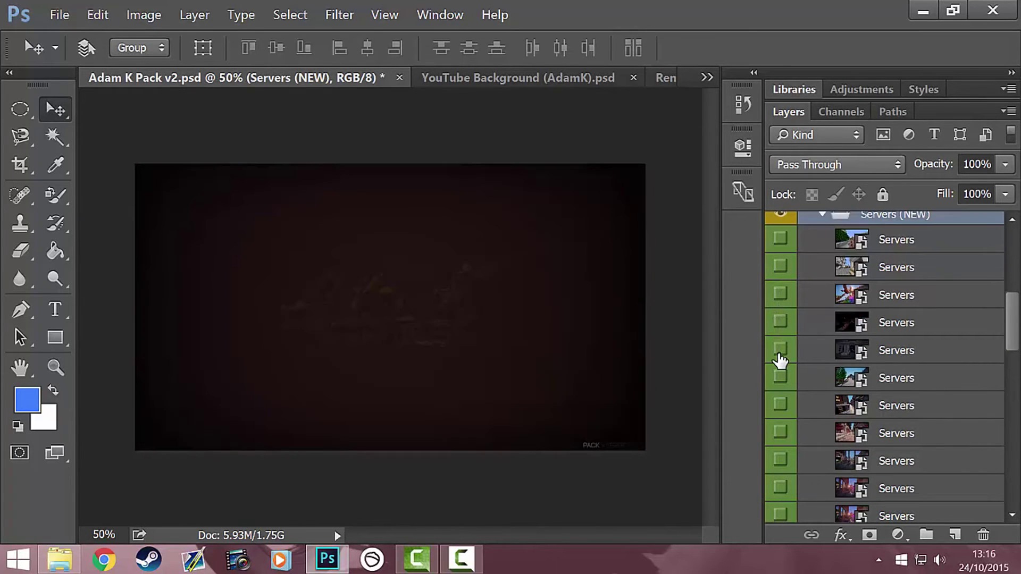
left_click(781, 351)
left_click(781, 351)
left_click(782, 379)
left_click(782, 379)
left_click(782, 402)
left_click(783, 402)
left_click(782, 433)
left_click(782, 434)
scroll(783, 439, "down", 2)
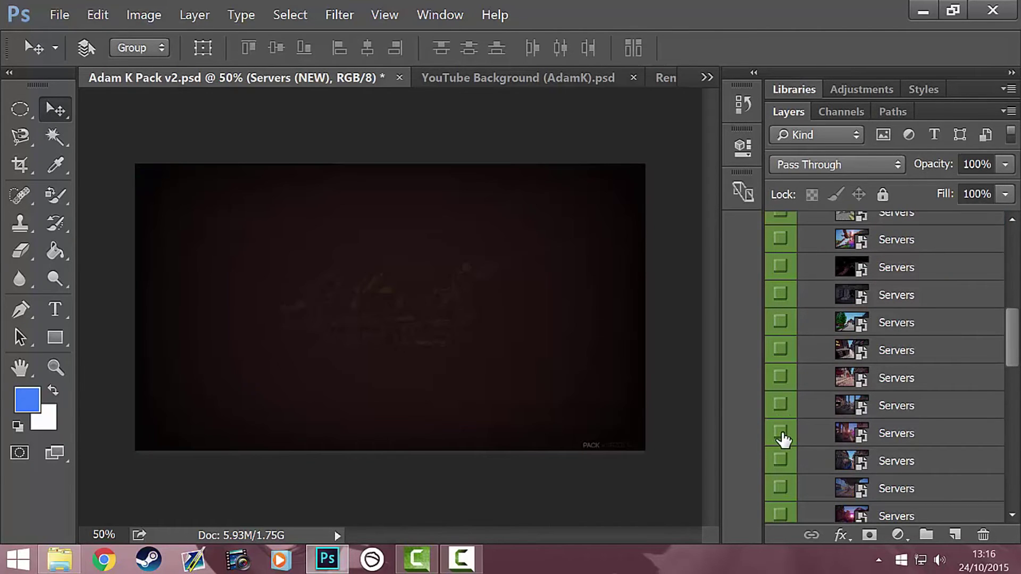
left_click(781, 378)
left_click(781, 377)
left_click(780, 405)
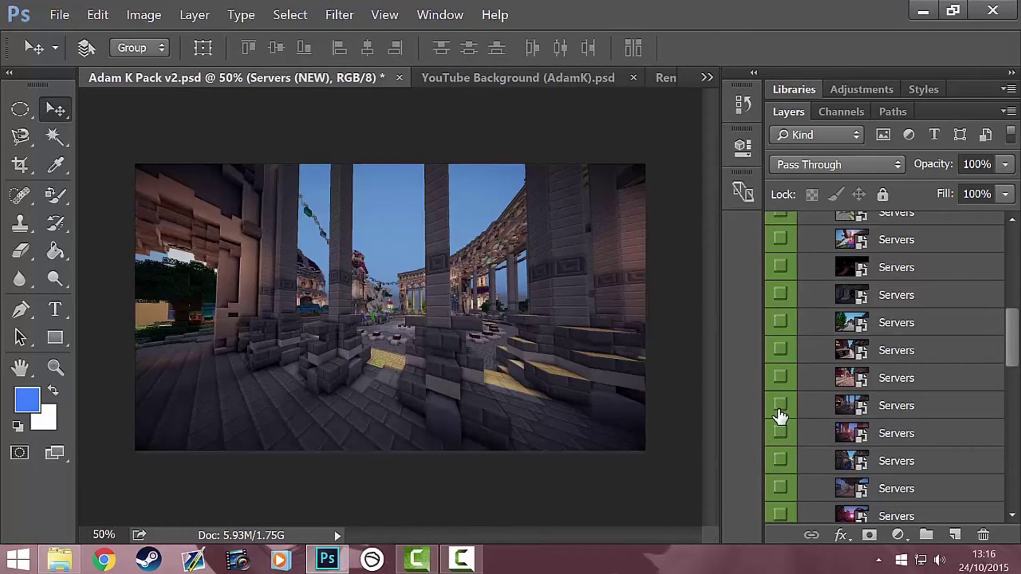
left_click(780, 405)
left_click(782, 434)
left_click(782, 434)
scroll(782, 434, "down", 1)
left_click(780, 360)
left_click(781, 360)
left_click(785, 406)
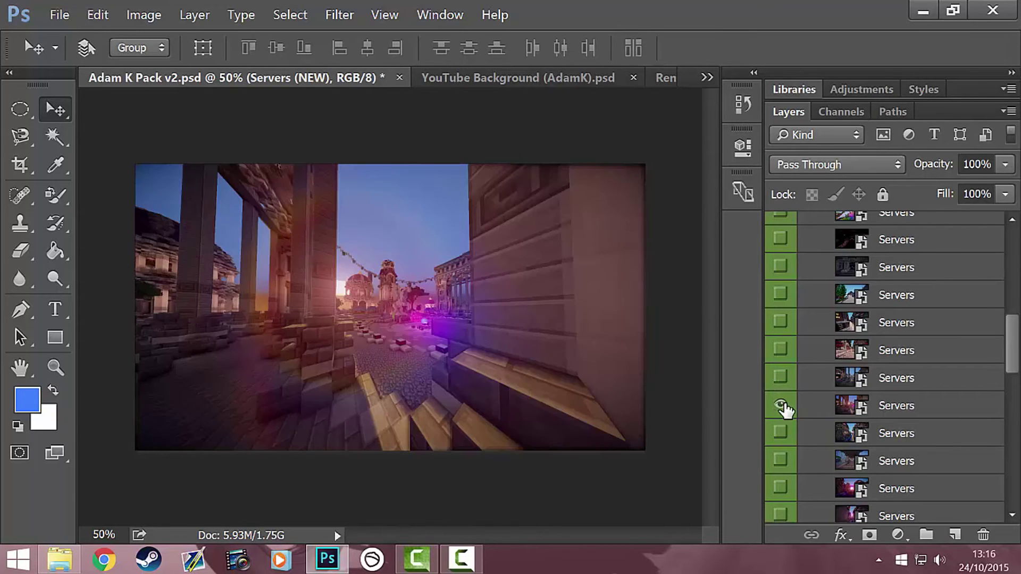
Duplicate the plaza screenshot layer into YouTube Background (AdamK).psd.
right_click(834, 409)
left_click(758, 99)
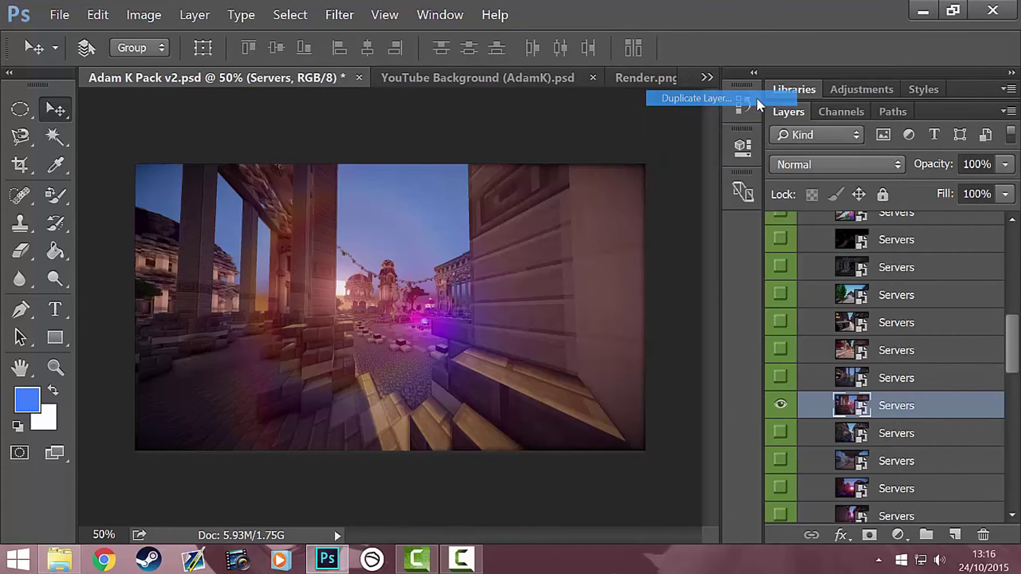
left_click(560, 230)
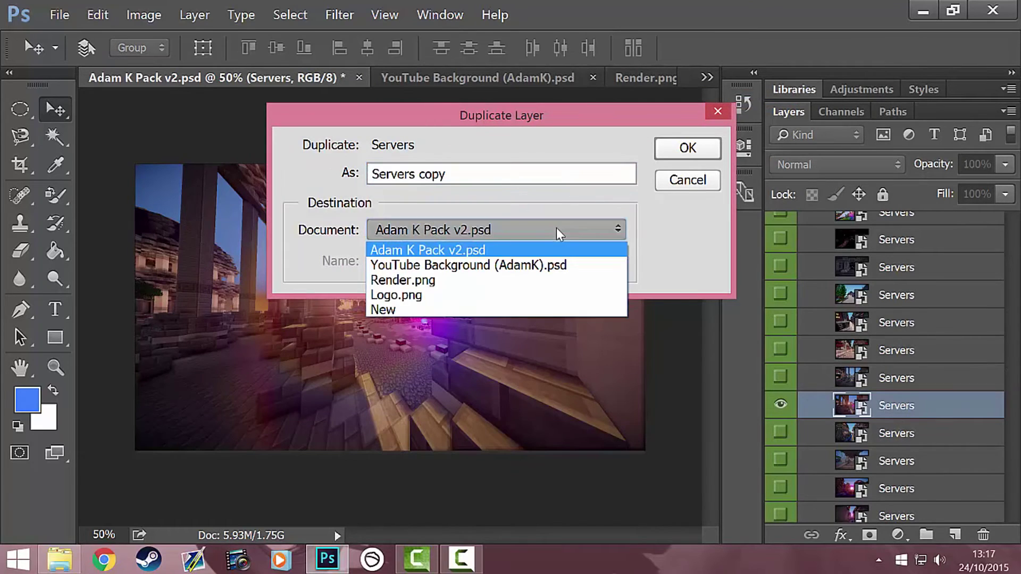
left_click(519, 265)
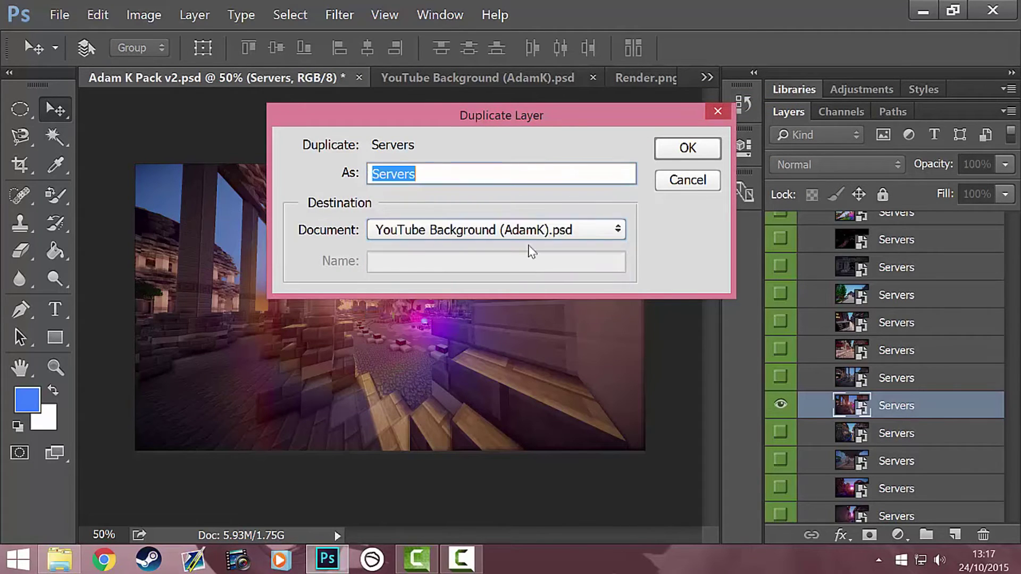
left_click(689, 151)
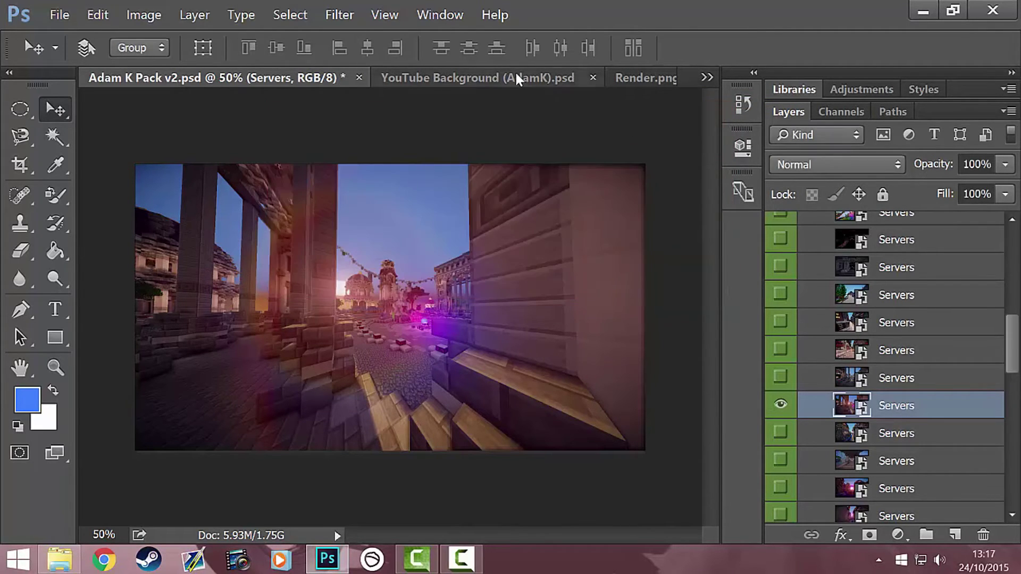
left_click(517, 78)
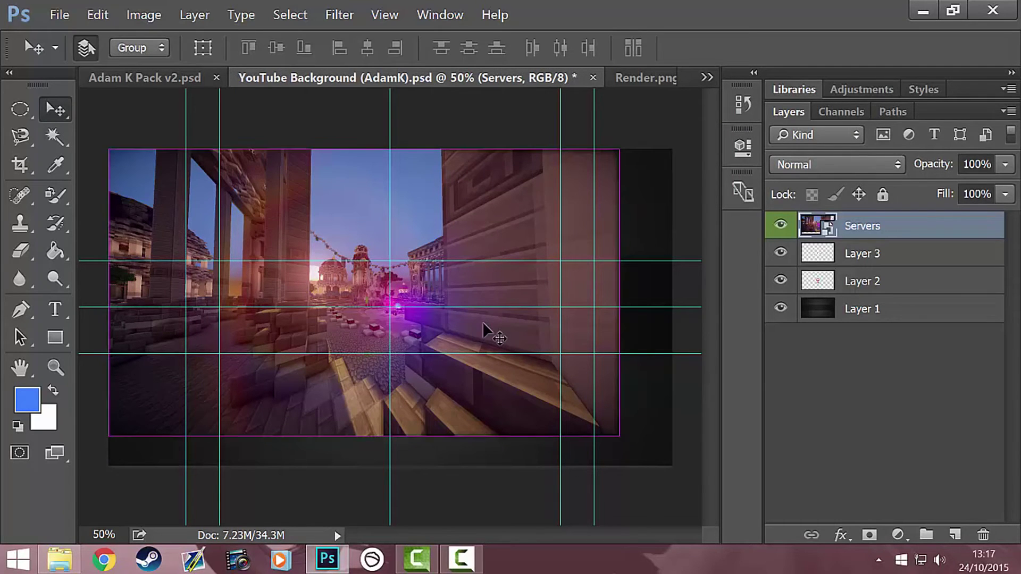
Shrink the screenshot to about 45% and move it beneath the TUTORIAL artwork layers.
key("ctrl+t")
left_click_drag(107, 141, 282, 278, "shift")
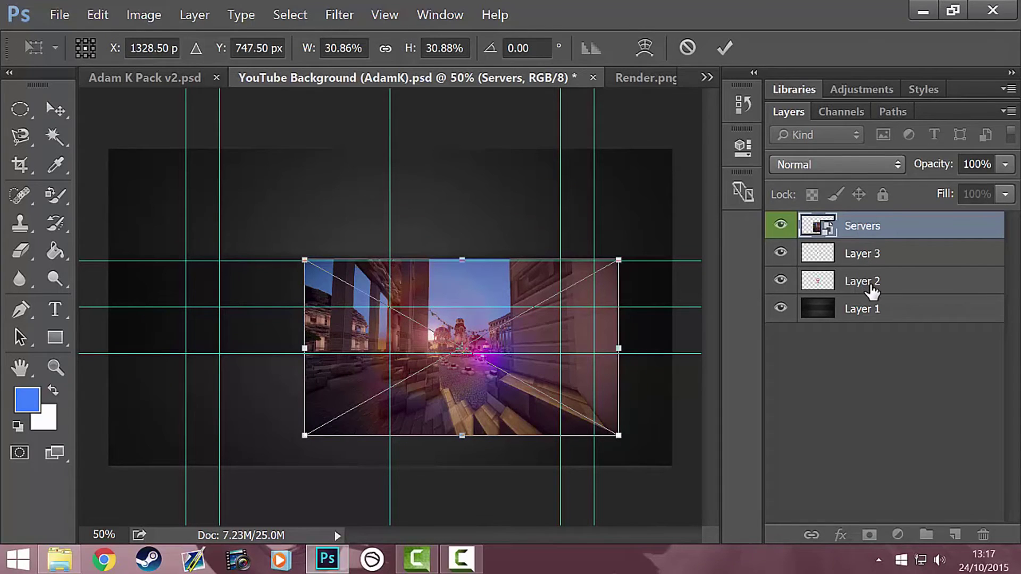
key("Return")
left_click_drag(889, 237, 778, 301)
Stretch the screenshot to about 55% by 48% so it covers the banner, top-aligned.
key("ctrl+t")
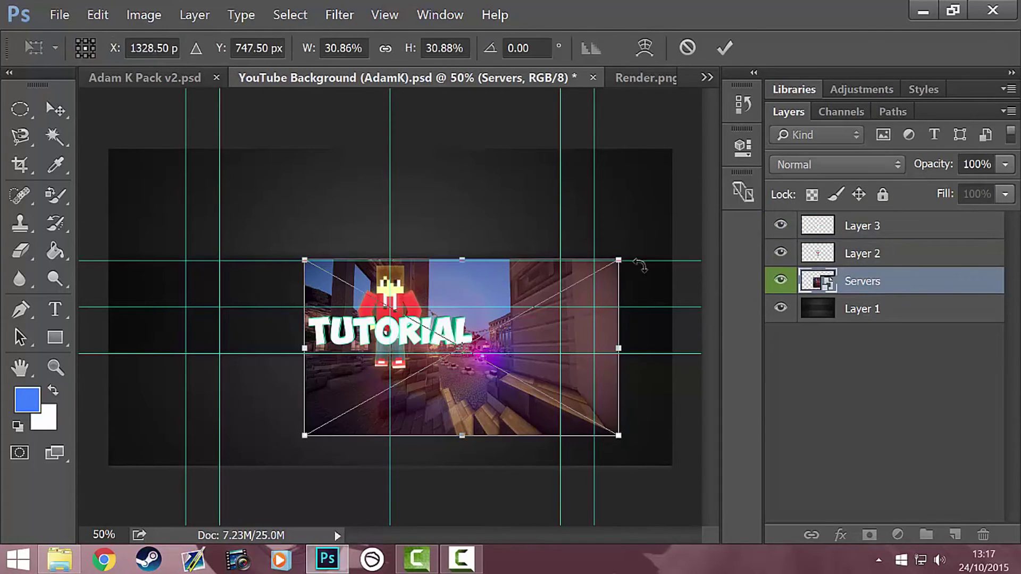
left_click_drag(620, 262, 598, 198, "shift")
left_click_drag(296, 357, 109, 418)
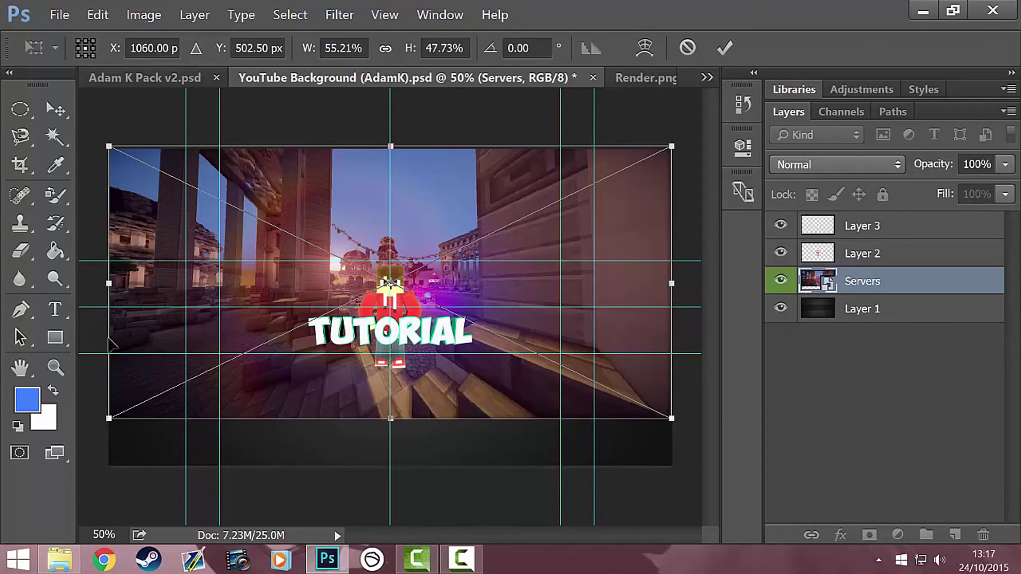
key("Return")
mouse_move(339, 236)
left_mouse_down()
mouse_move(339, 257)
mouse_move(339, 241)
left_mouse_up()
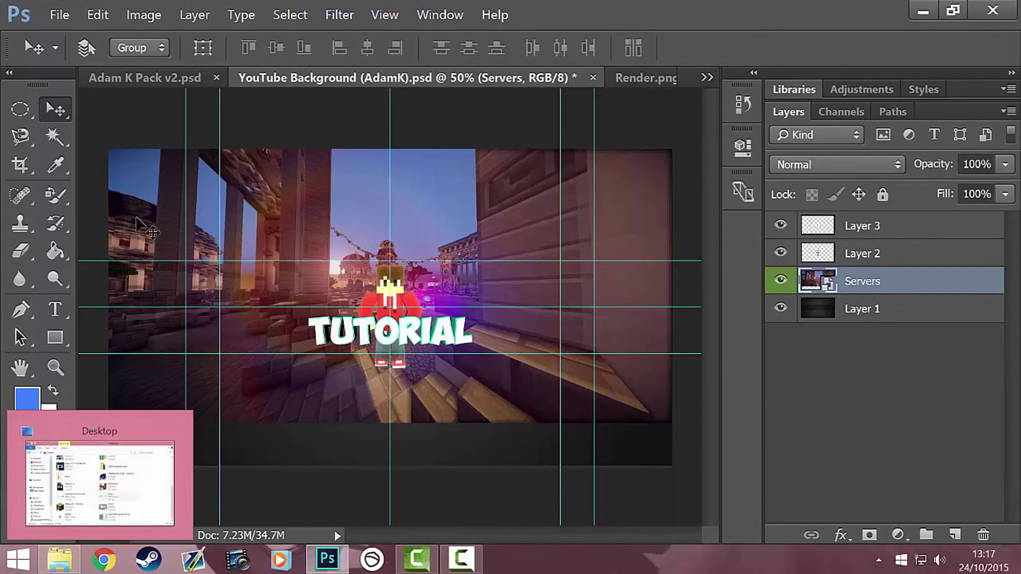
Browse to AdamK graphic pack > Renders > Animals and drag Pig With Helmet into Photoshop.
left_click(59, 558)
scroll(588, 247, "up", 5)
double_click(709, 432)
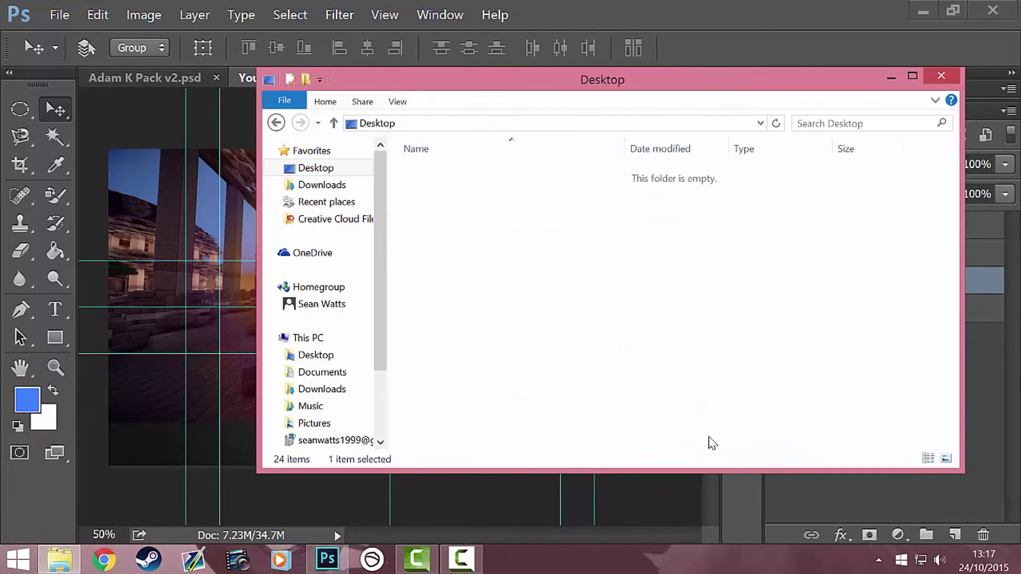
double_click(516, 242)
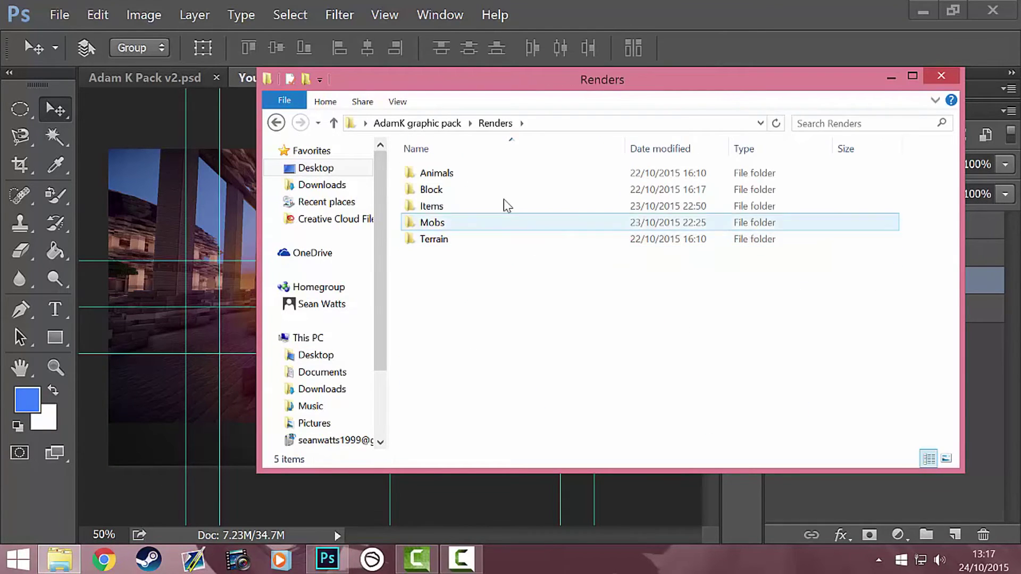
double_click(494, 173)
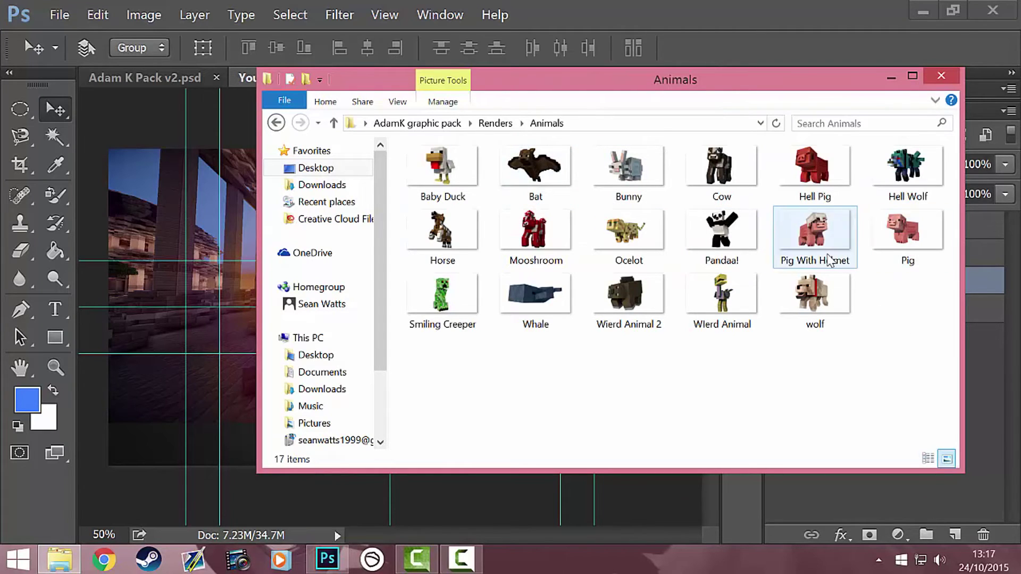
left_click(812, 274)
left_click_drag(812, 273, 856, 496)
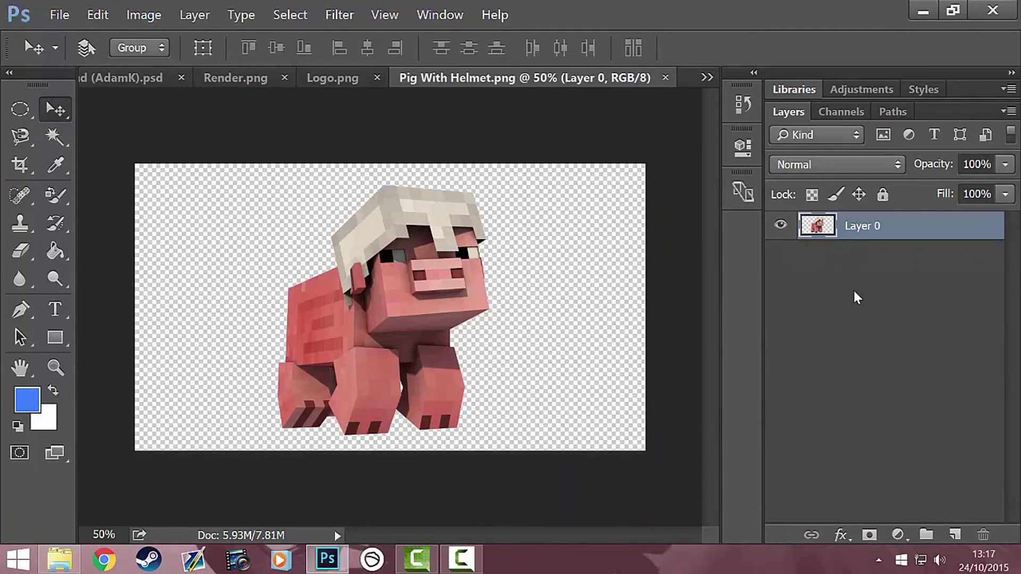
Duplicate the pig render layer into YouTube Background (AdamK).psd.
right_click(864, 231)
left_click(687, 137)
left_click(452, 230)
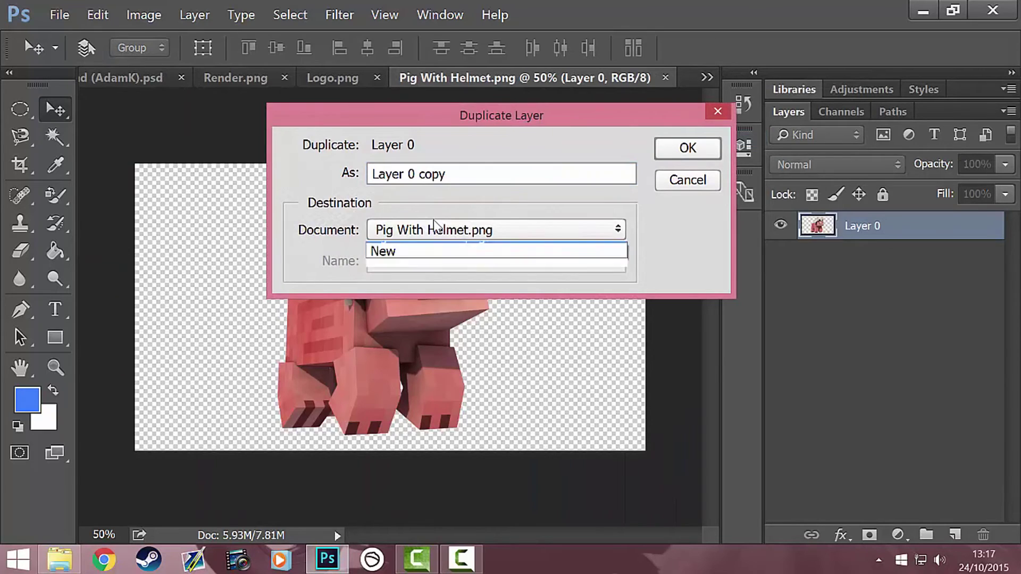
left_click(451, 265)
left_click(700, 149)
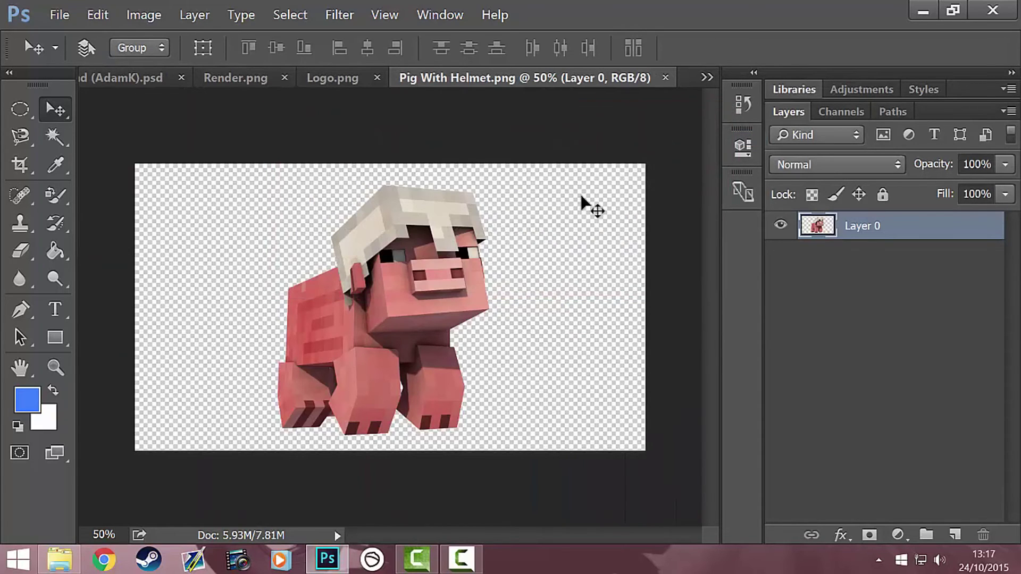
left_click(136, 79)
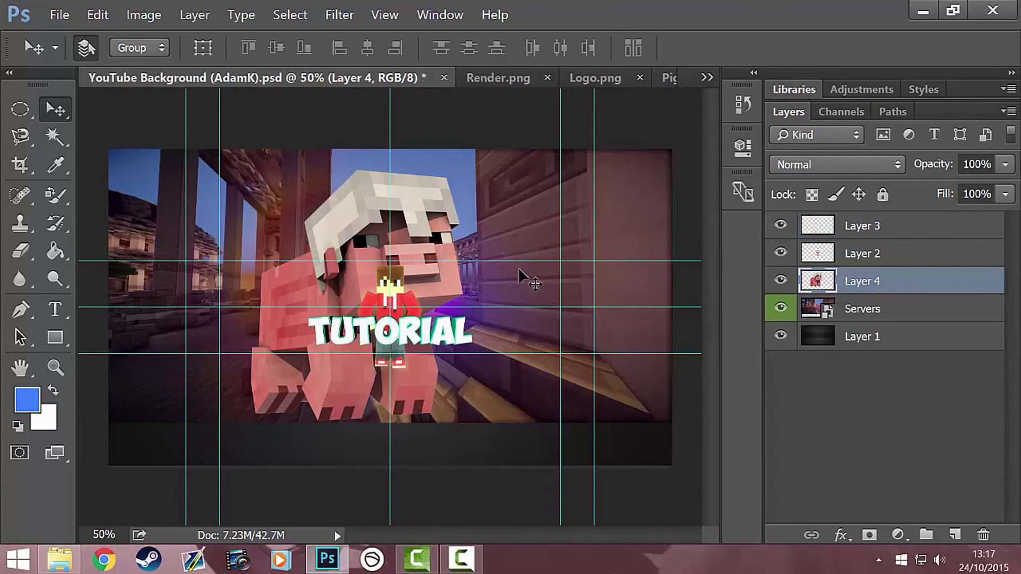
Scale the pig to about 29% and place it just right of the central character.
key("ctrl+t")
left_click_drag(246, 164, 364, 305)
left_click_drag(414, 382, 440, 292)
left_click_drag(390, 215, 441, 274, "shift")
left_click_drag(464, 307, 451, 301)
mouse_move(428, 268)
left_mouse_down("alt+shift")
mouse_move(417, 258)
mouse_move(429, 285)
left_mouse_up("alt+shift")
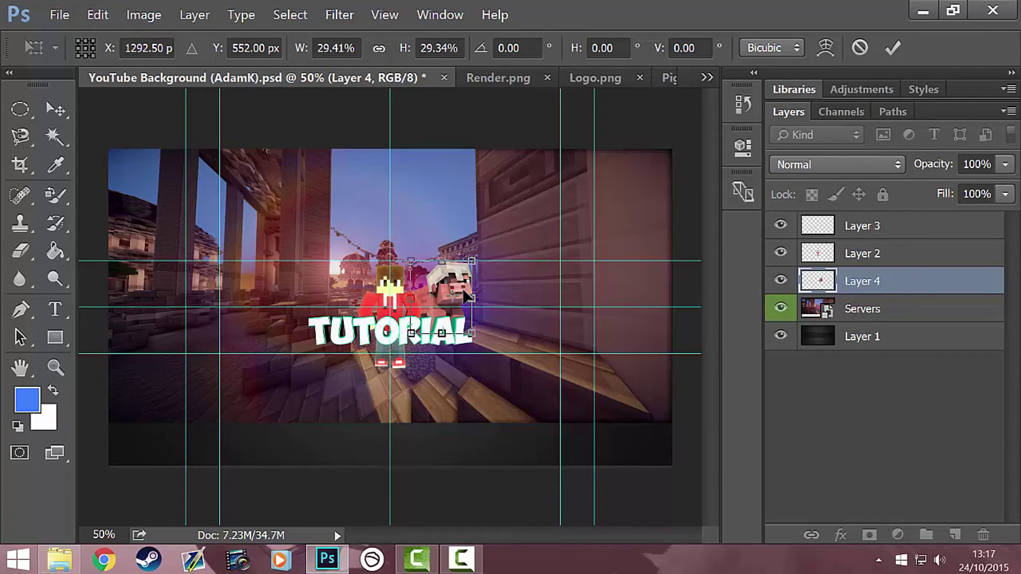
key("Return")
key("alt+Tab")
key("alt+Tab")
key("alt+Tab")
Open Pandaa! and duplicate its layer into YouTube Background (AdamK).psd.
double_click(709, 245)
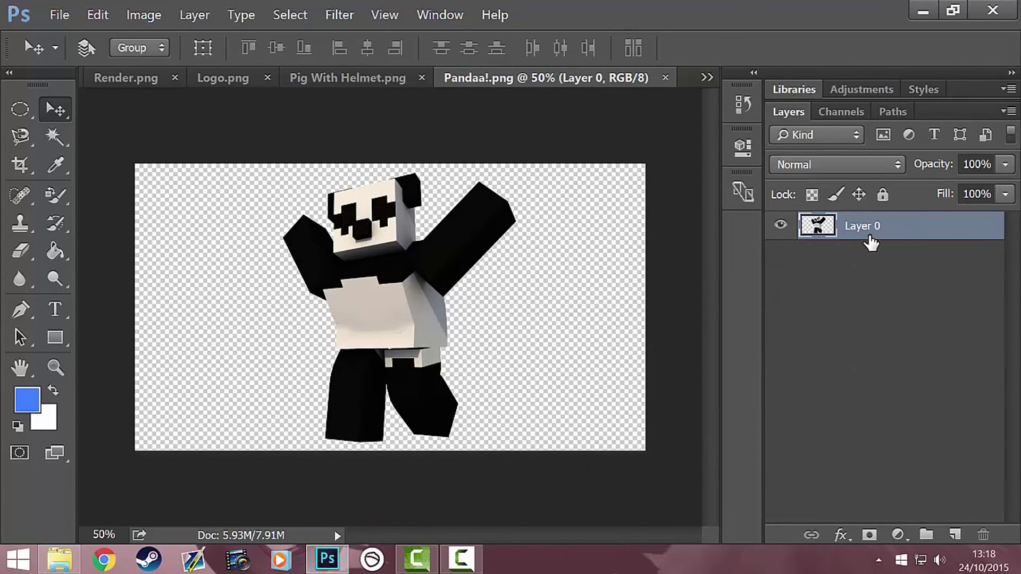
right_click(871, 243)
left_click(694, 136)
left_click(535, 236)
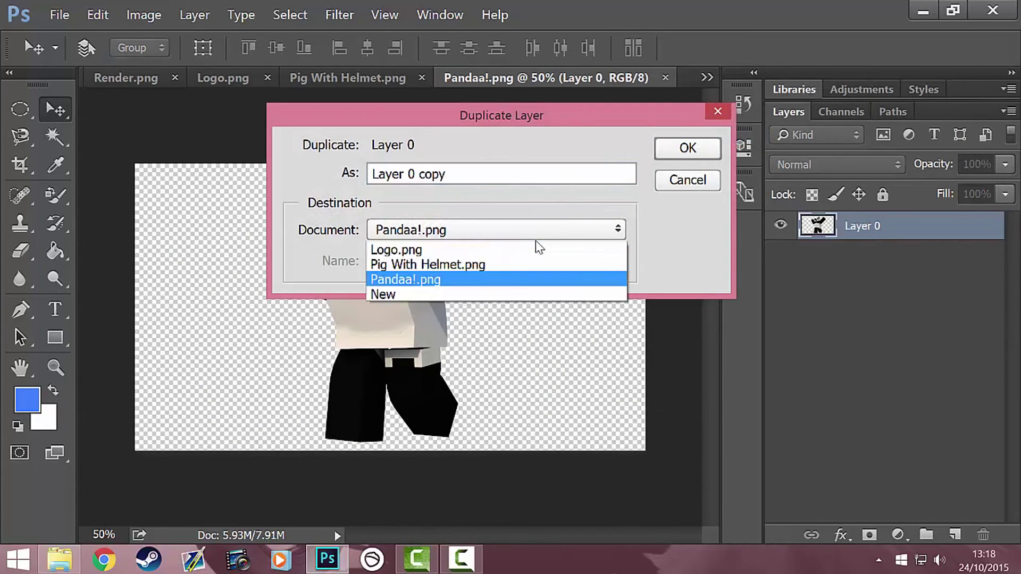
left_click(527, 266)
left_click(683, 149)
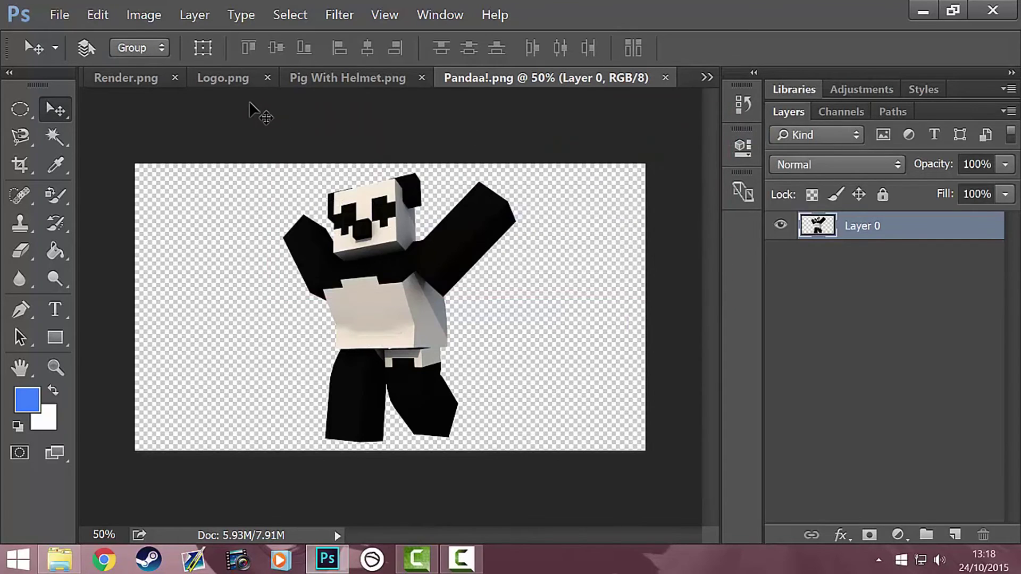
left_click(143, 71)
left_click(127, 79)
Scale the panda to about 33% and place it left of the central character.
key("ctrl")
key("ctrl+t")
left_click_drag(246, 156, 372, 291)
left_click_drag(377, 362, 288, 319)
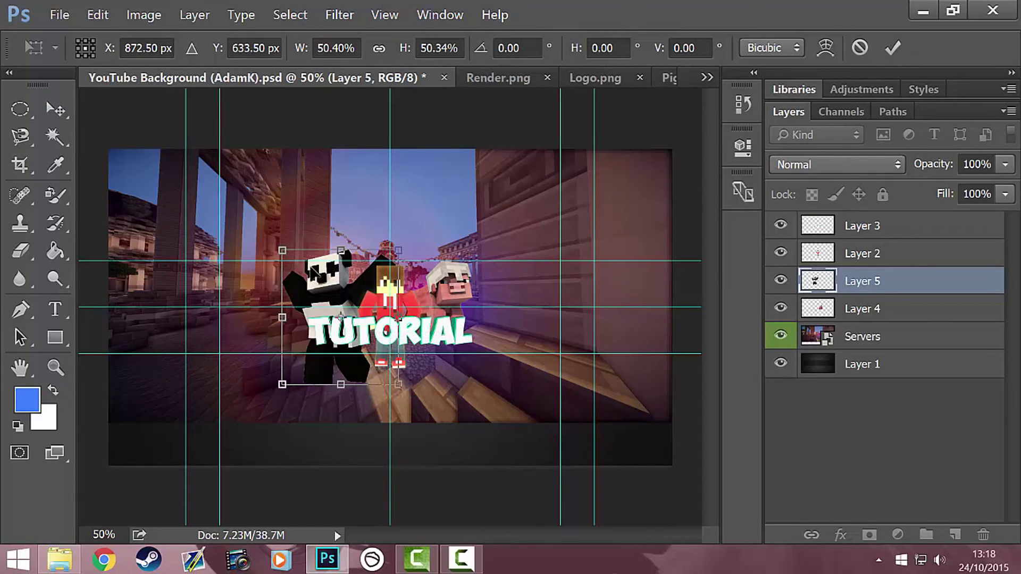
left_click_drag(283, 248, 308, 279)
left_click_drag(341, 351, 337, 328)
mouse_move(304, 256)
left_mouse_down()
mouse_move(323, 273)
mouse_move(317, 263)
left_mouse_up()
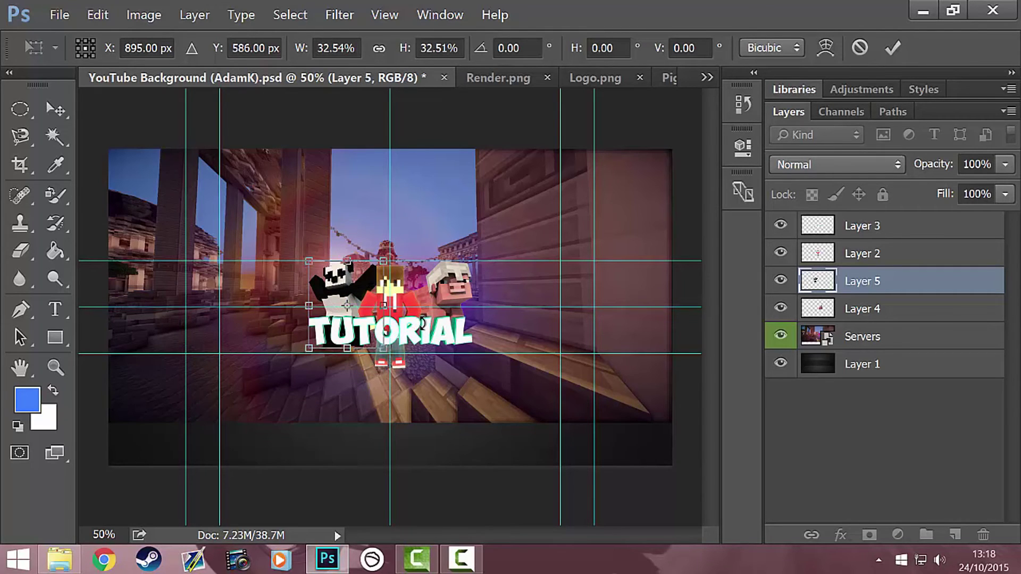
key("Return")
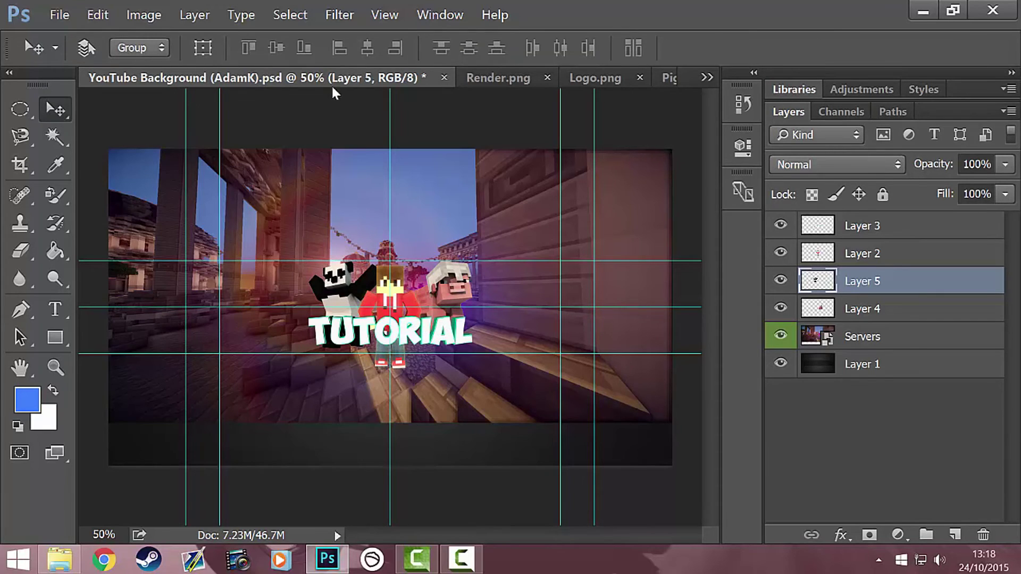
Close the Render.png, Logo.png, Pig With Helmet.png and Pandaa!.png documents.
left_click(528, 78)
left_click(541, 77)
left_click(535, 79)
left_click(598, 77)
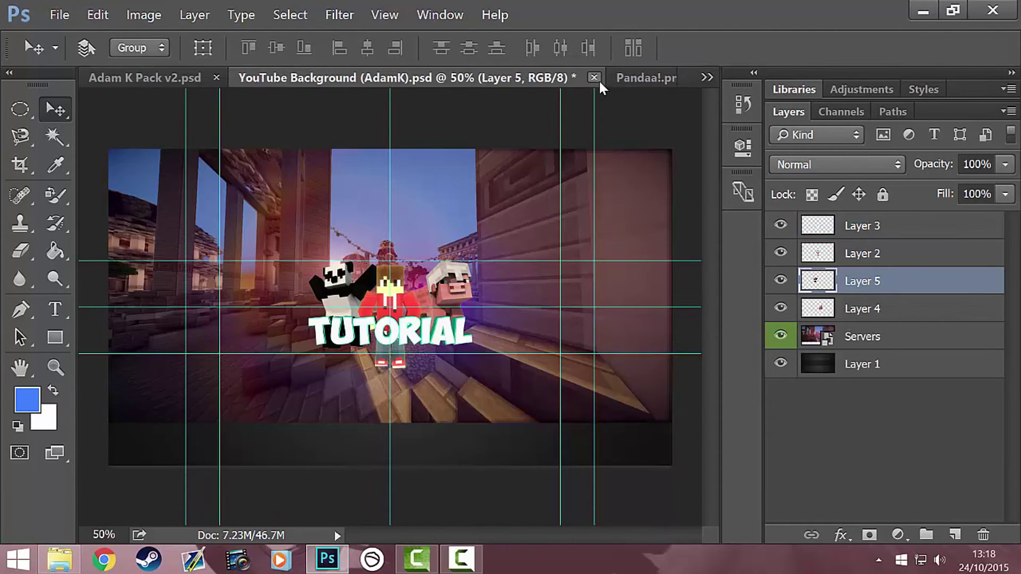
left_click(660, 79)
left_click(663, 78)
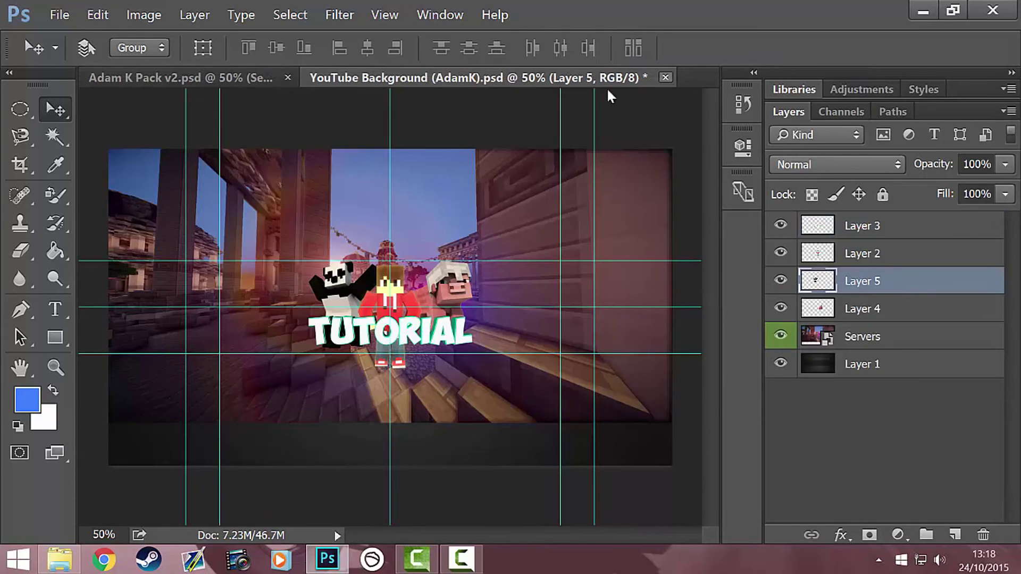
In Adam K Pack v2, hide the chosen screenshot and collapse Servers (NEW) and Minecraft Screenshots.
left_click(210, 80)
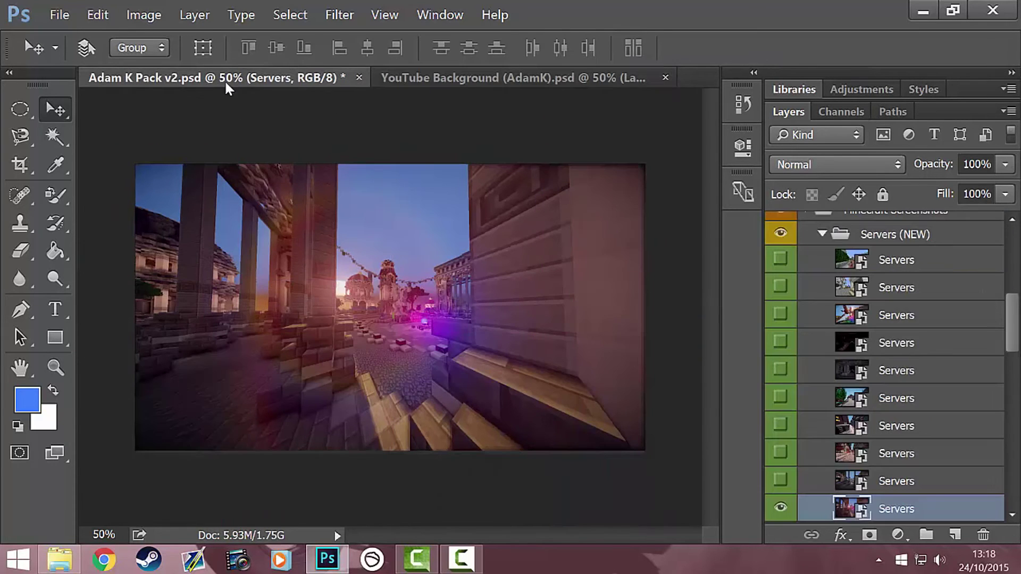
left_click(782, 503)
left_click(831, 241)
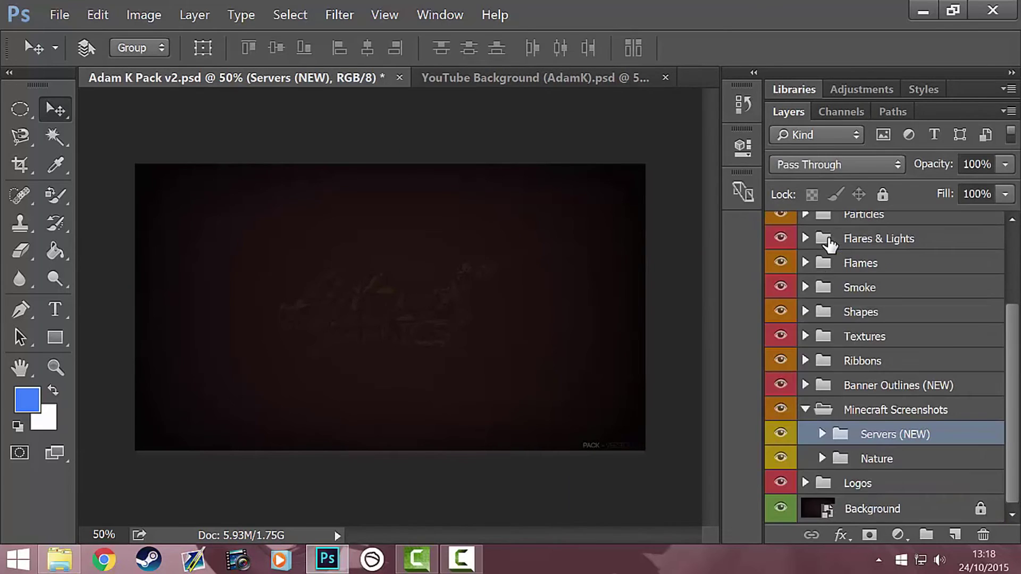
left_click(809, 410)
scroll(911, 274, "up", 2)
Duplicate the Colour Corrections group into YouTube Background (AdamK).psd.
left_click(907, 256)
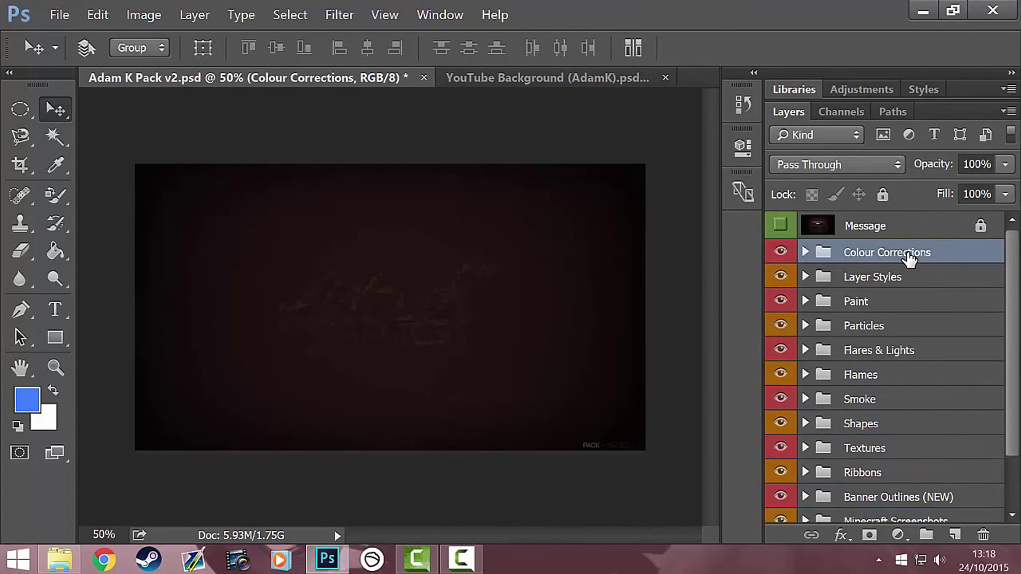
right_click(908, 254)
left_click(841, 123)
left_click(458, 229)
left_click(449, 264)
left_click(669, 155)
left_click(628, 77)
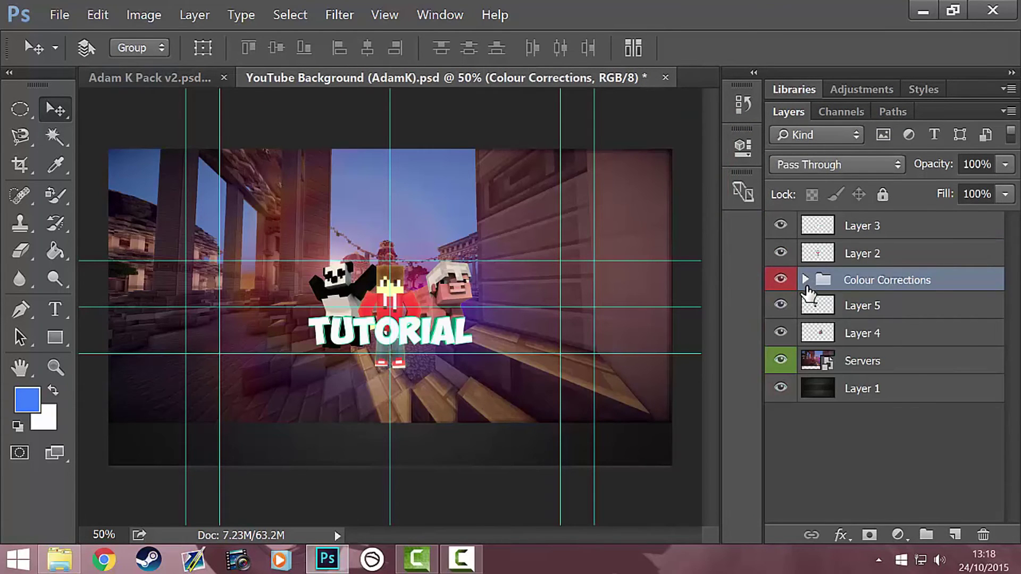
Preview each AdamK colour grade through Shamazing and Toasty - Remade, then switch them all off.
left_click(806, 280)
scroll(807, 292, "down", 3)
scroll(807, 293, "up", 2)
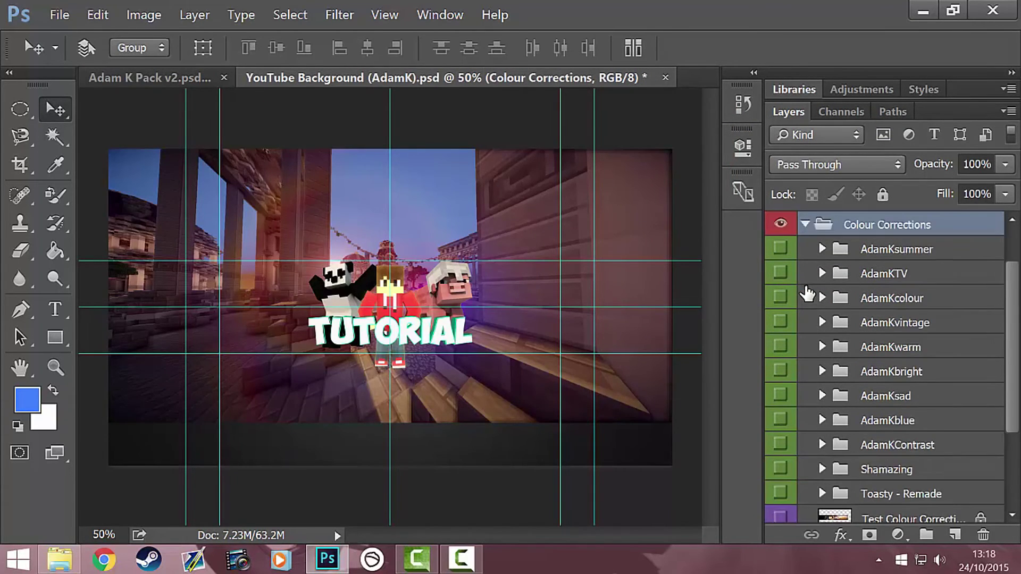
left_click(786, 250)
left_click(786, 250)
left_click(781, 273)
left_click(780, 274)
left_click(779, 299)
left_click(778, 299)
left_click(780, 323)
left_click(781, 323)
left_click(780, 347)
left_click(781, 347)
left_click(781, 371)
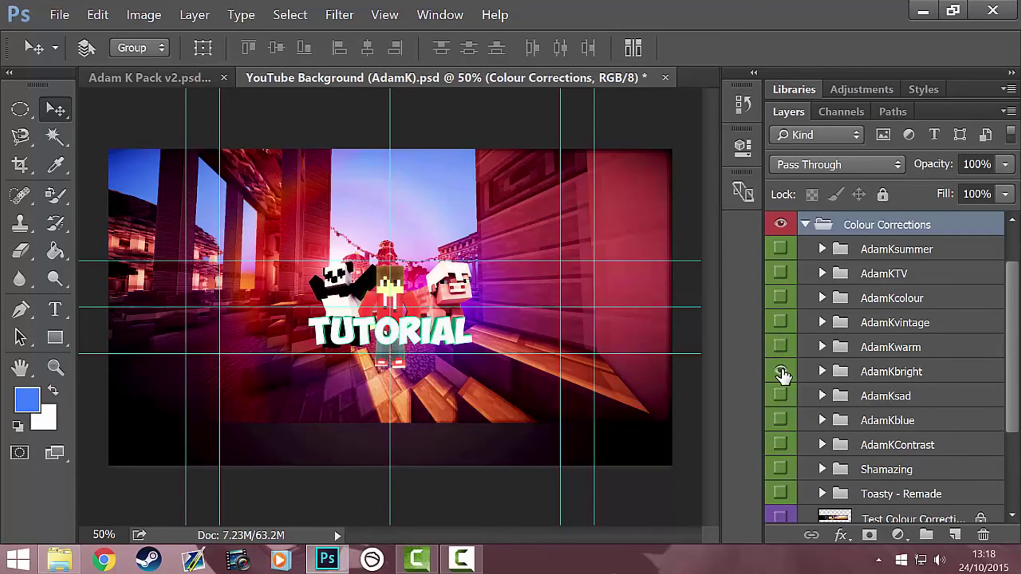
left_click(780, 395)
left_click(783, 420)
left_click(784, 420)
left_click(788, 443)
left_click(790, 443)
left_click(782, 469)
left_click(784, 490)
left_click(784, 470)
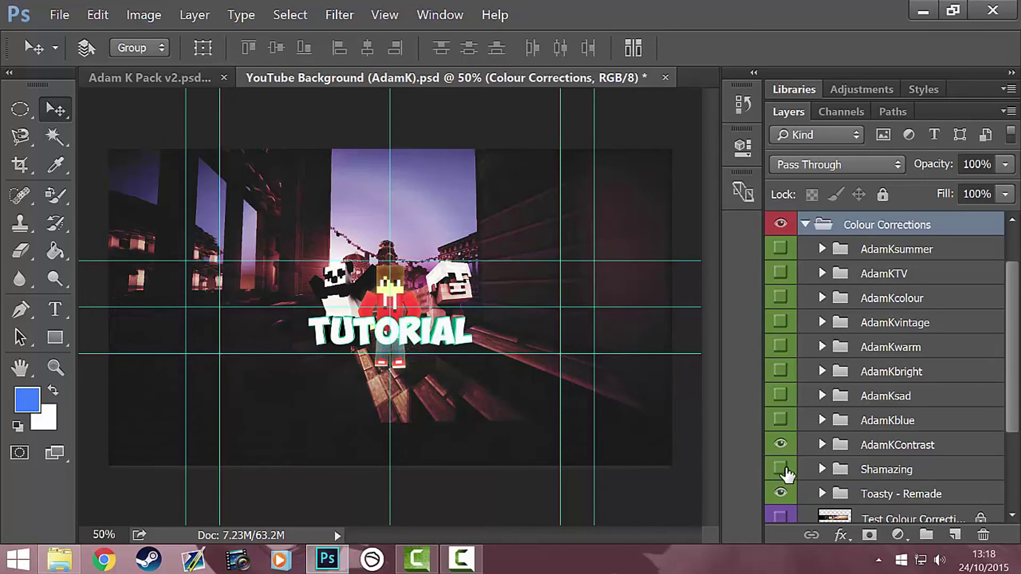
left_click(784, 451)
left_click(782, 494)
left_click(782, 472)
left_click(782, 472)
Re-compare the summer, TV, colour, warm and bright grades, keep AdamKvintage on, and return to Adam K Pack v2.psd.
scroll(799, 319, "up", 2)
left_click(780, 304)
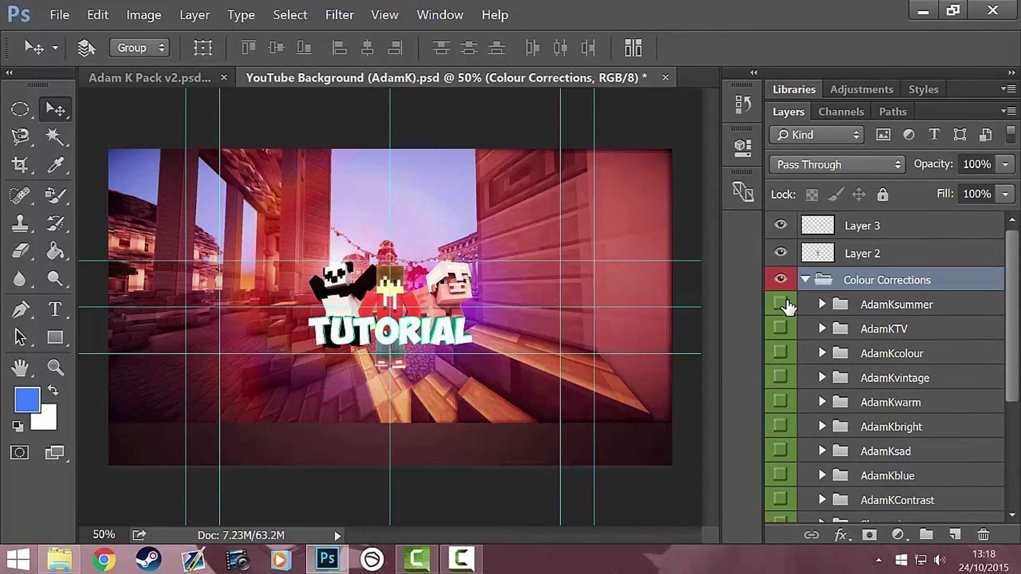
left_click(781, 305)
left_click(781, 329)
left_click(781, 328)
left_click(781, 354)
left_click(780, 353)
left_click(780, 378)
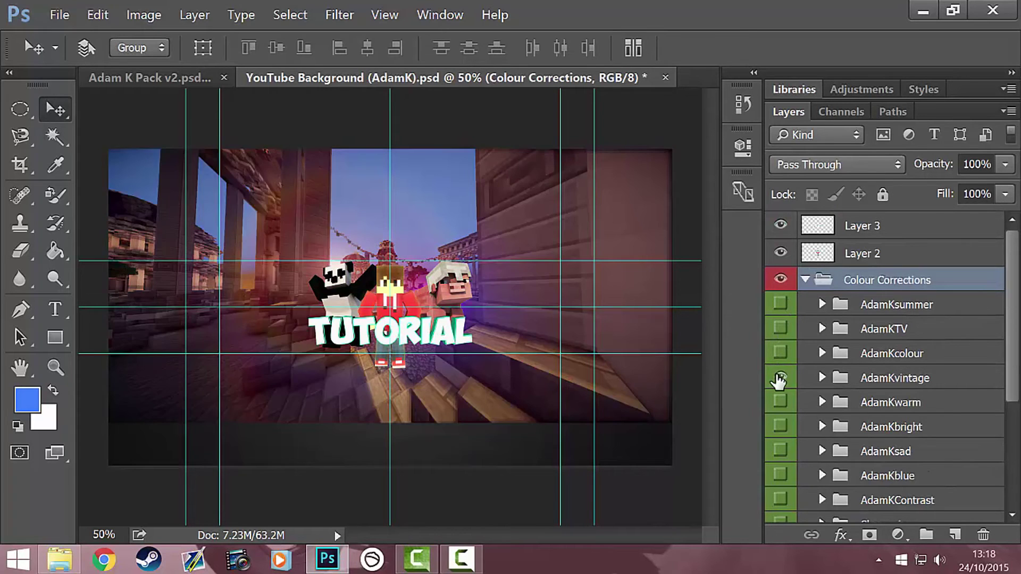
left_click(780, 378)
left_click(779, 402)
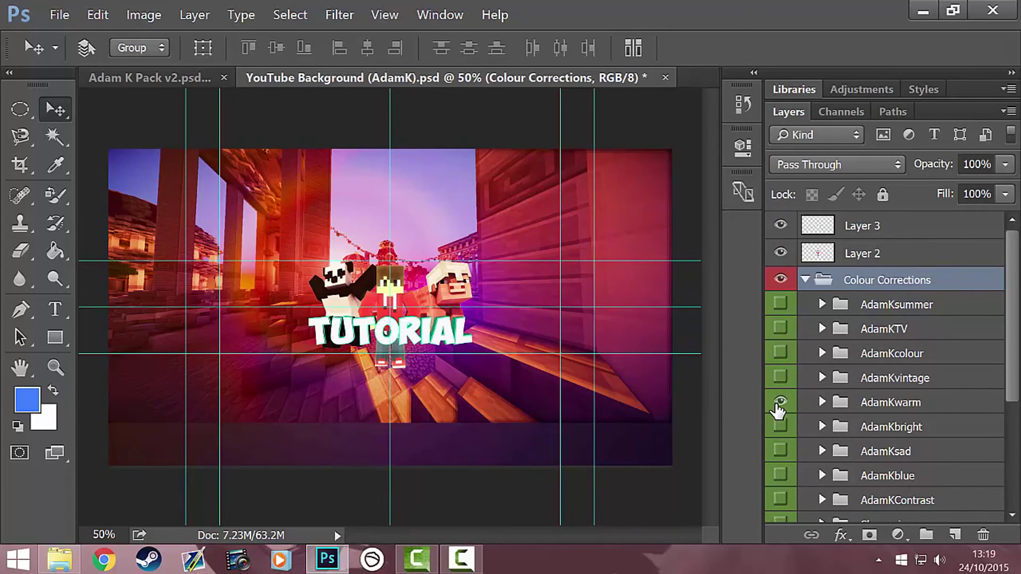
left_click(780, 403)
left_click(780, 427)
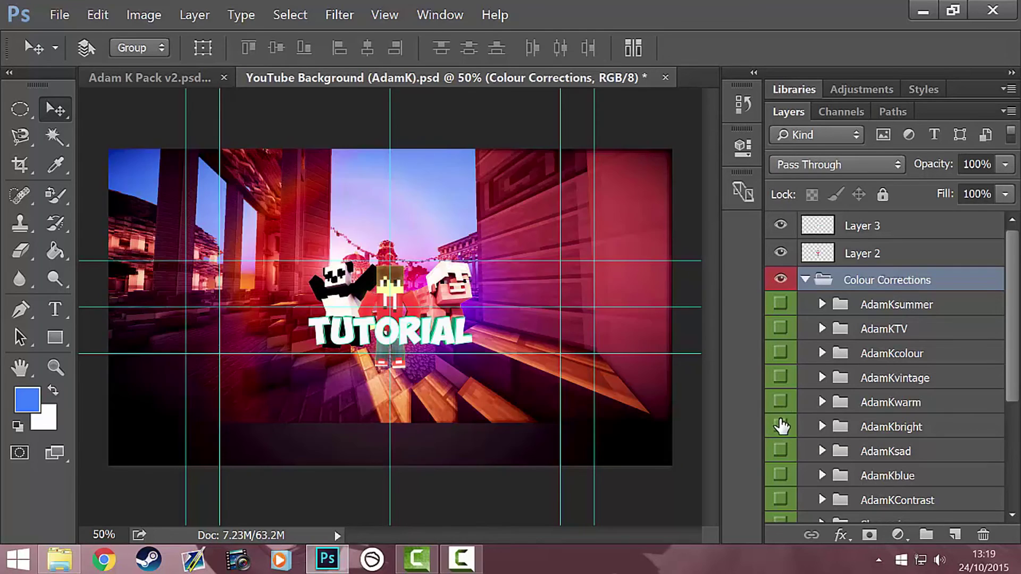
left_click(780, 426)
left_click(780, 402)
left_click(779, 403)
left_click(780, 377)
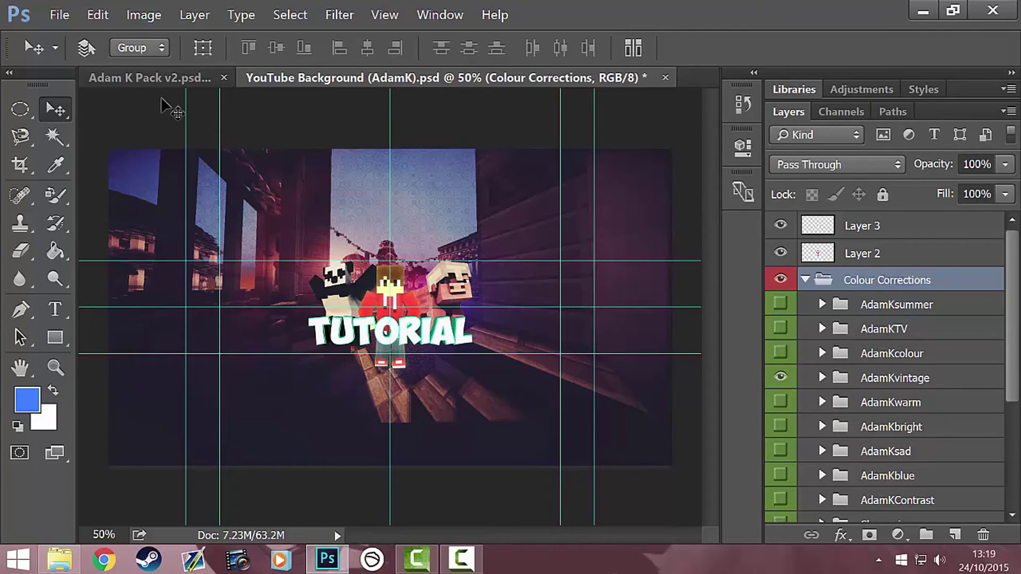
left_click(160, 79)
scroll(819, 298, "down", 3)
Duplicate the Triangles layer from Shapes > Glowing shapes into the YouTube Background document.
left_click(805, 361)
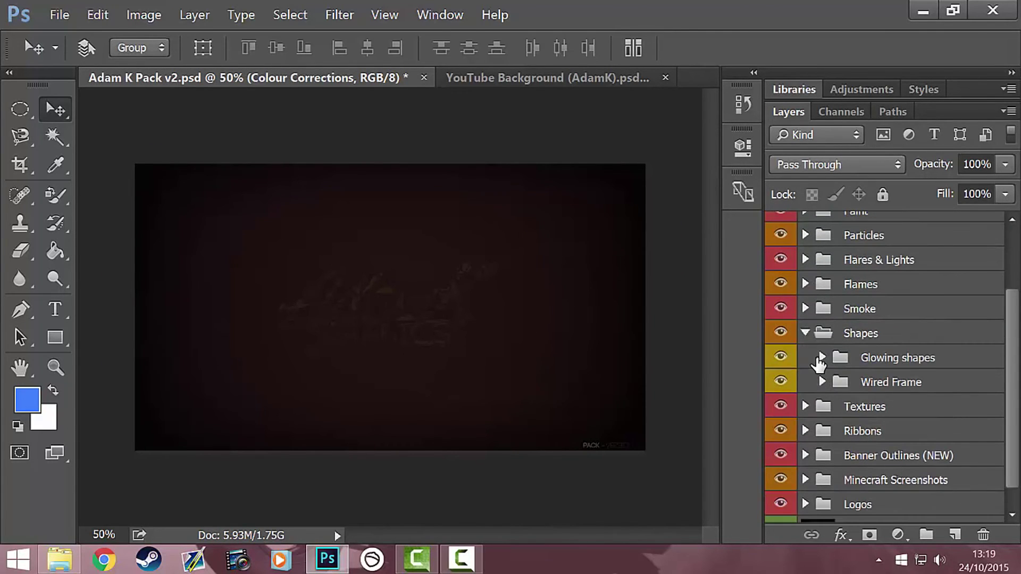
left_click(822, 357)
left_click(845, 381)
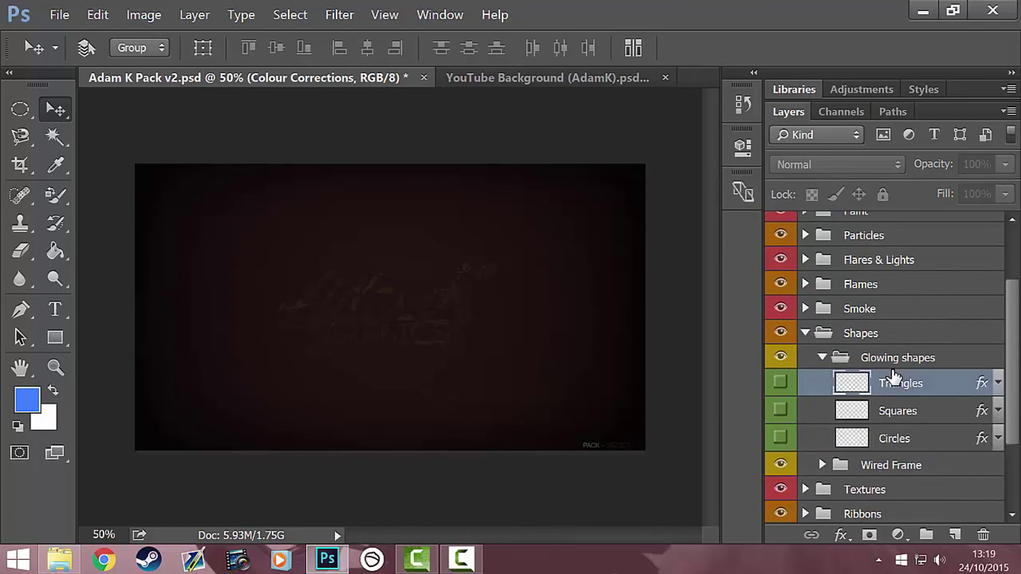
right_click(899, 383)
left_click(766, 138)
left_click(391, 232)
left_click(426, 264)
left_click(696, 152)
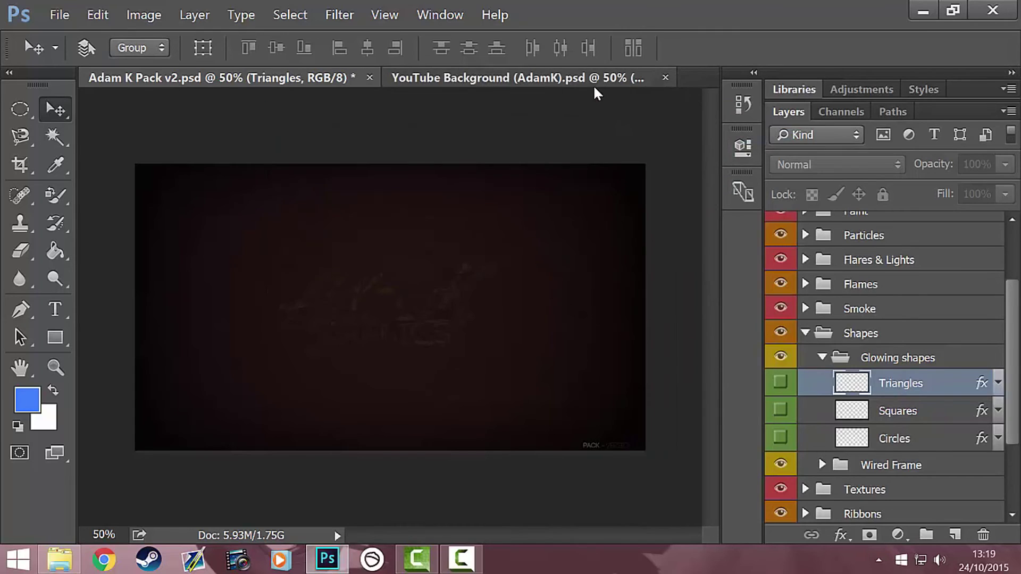
In the banner, move the Triangles layer to the top of the stack and make it visible.
left_click(592, 84)
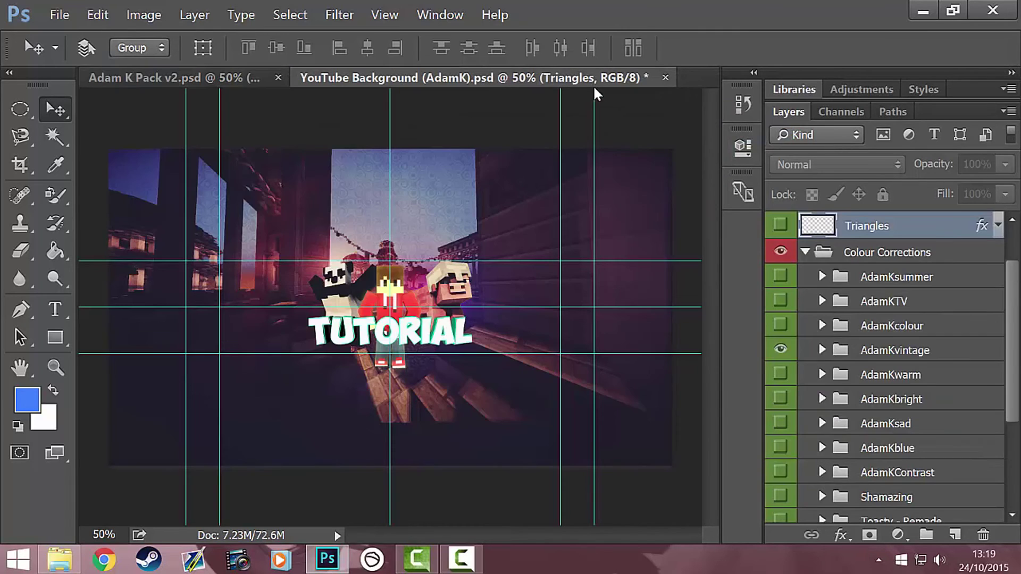
left_click(806, 254)
left_click_drag(861, 281, 864, 222)
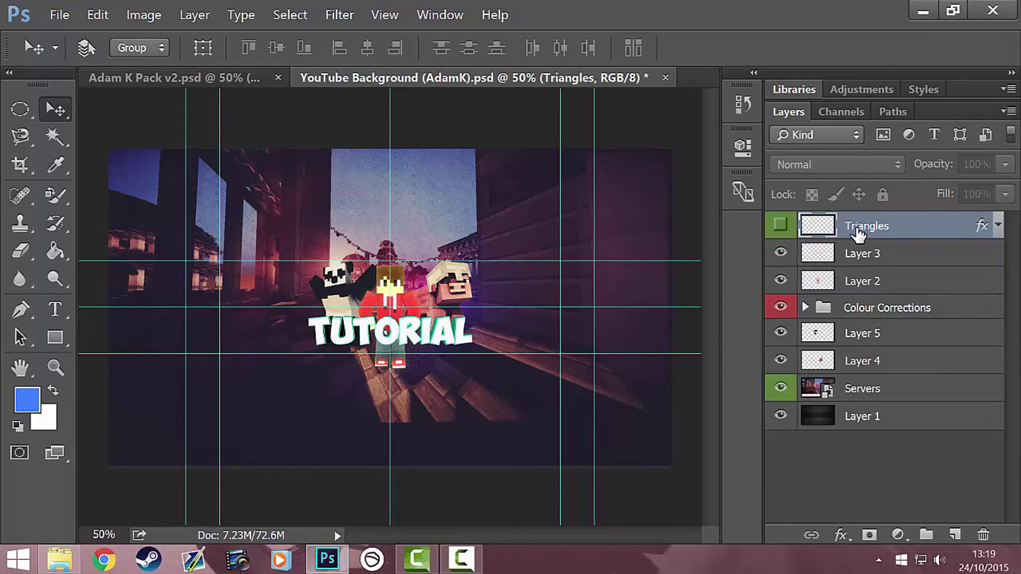
left_click(780, 224)
Free-transform the Triangles layer to 118.91% by 108.36% so it fills the canvas.
key("ctrl+t")
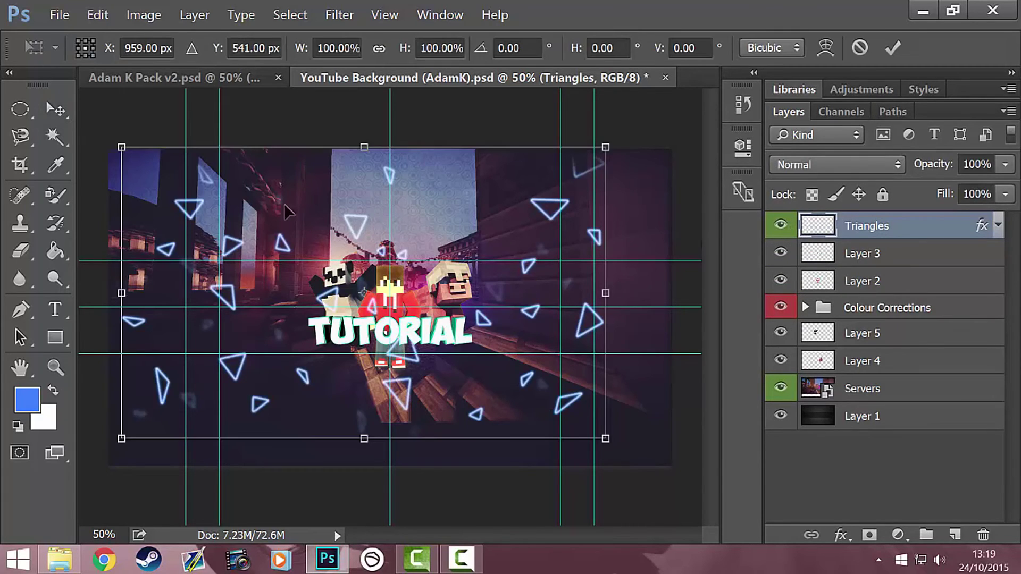
left_click_drag(121, 146, 105, 144)
left_click_drag(605, 439, 668, 472)
key("Return")
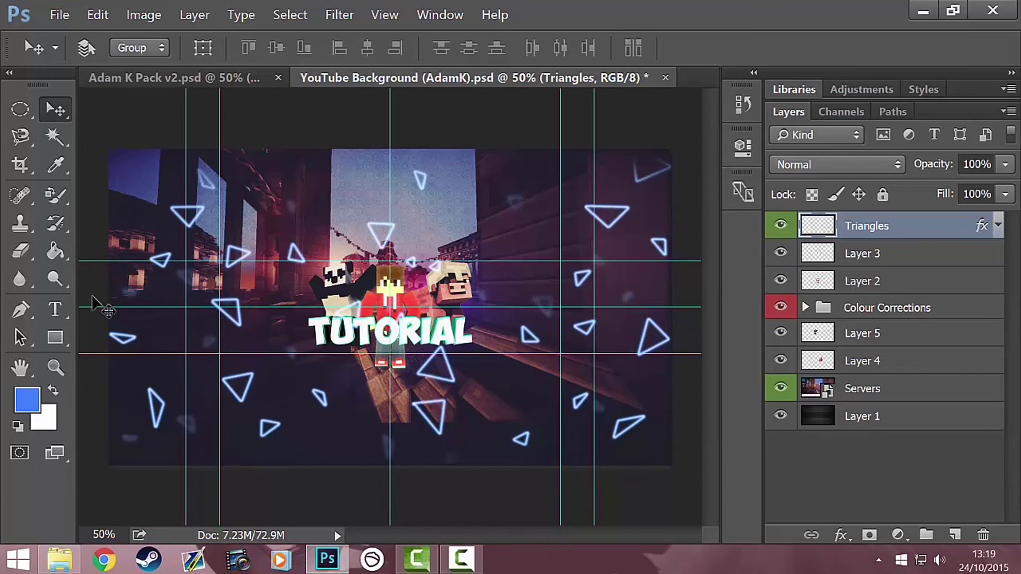
Marquee-select the top band of the banner and erase triangles in its top-left area.
left_click(20, 134)
left_click(21, 110)
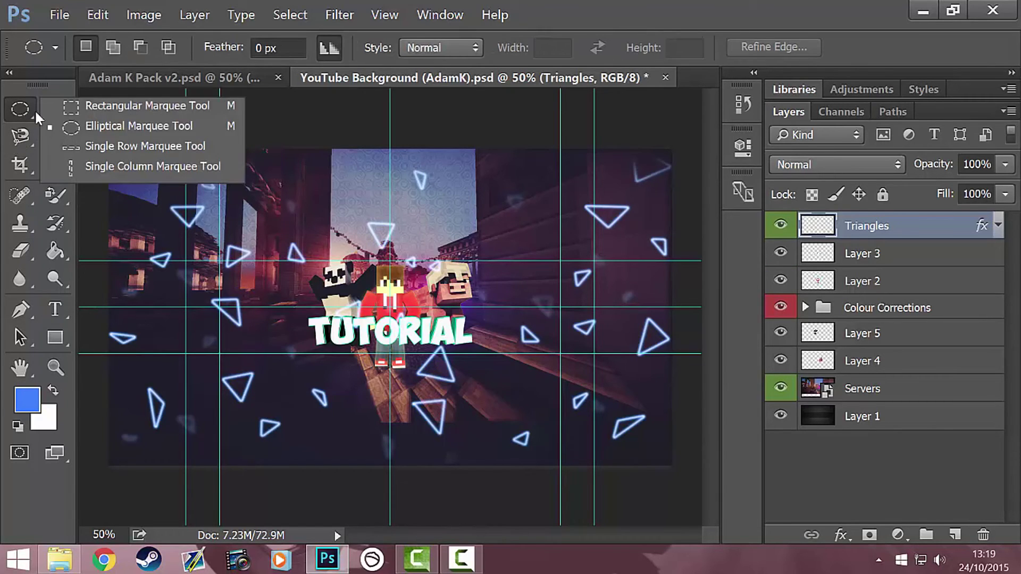
left_click(143, 106)
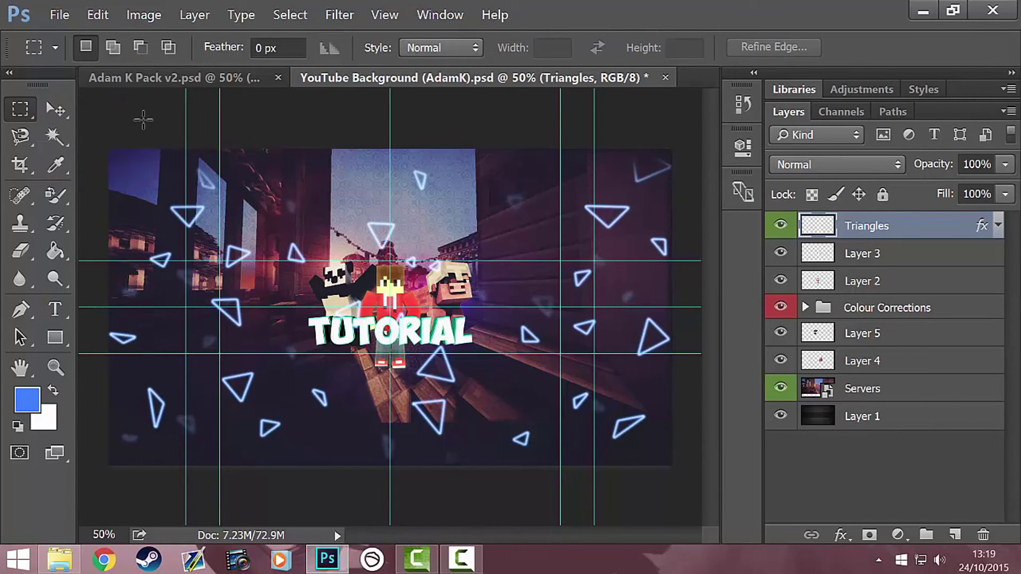
left_click_drag(109, 150, 687, 265)
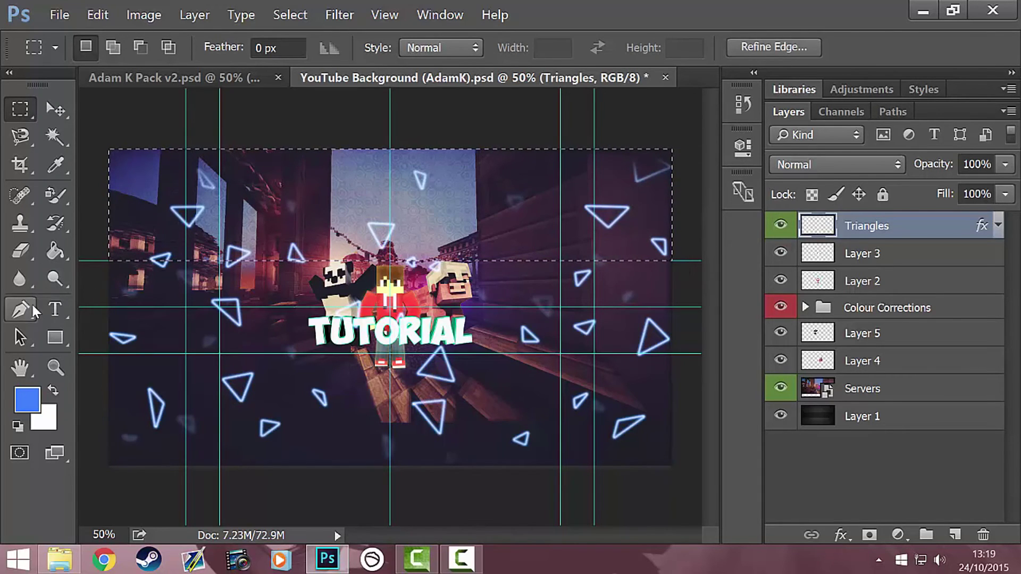
left_click(20, 250)
mouse_move(128, 188)
left_mouse_down()
mouse_move(154, 217)
mouse_move(232, 211)
left_mouse_up()
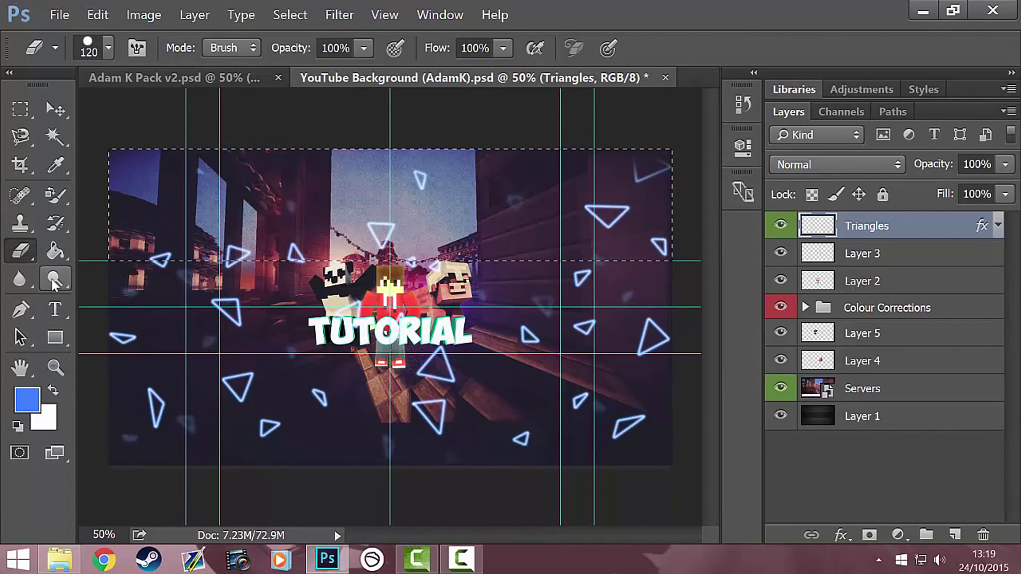
Fill the selected top band with black using a flat colour fill.
left_click(62, 250)
left_click(138, 269)
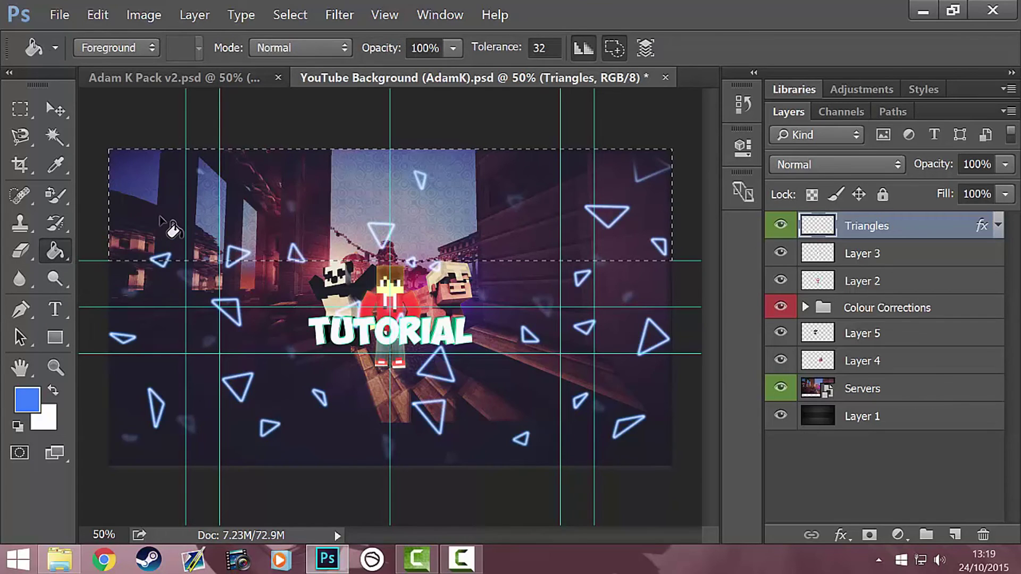
left_click(17, 426)
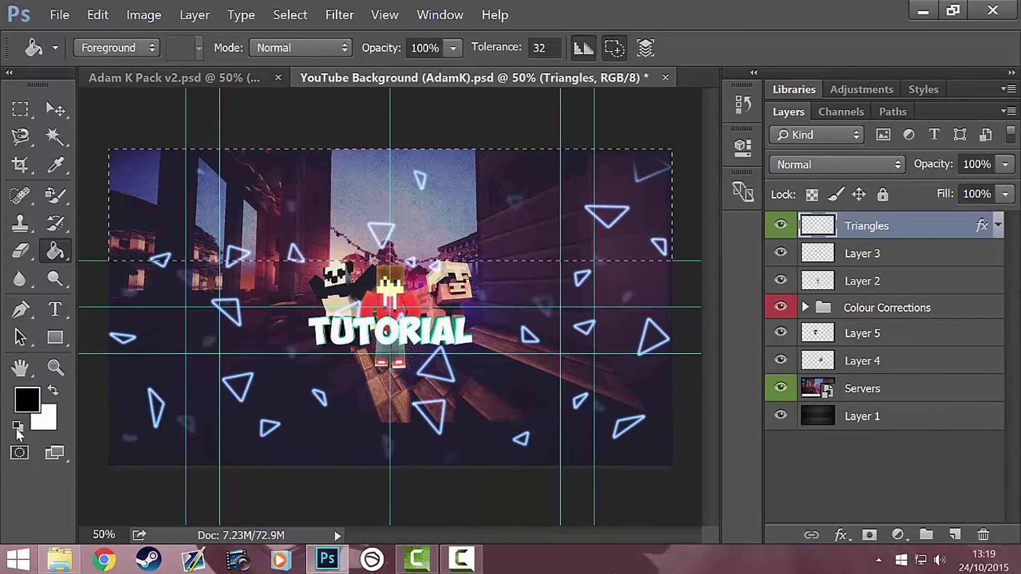
left_click(144, 228)
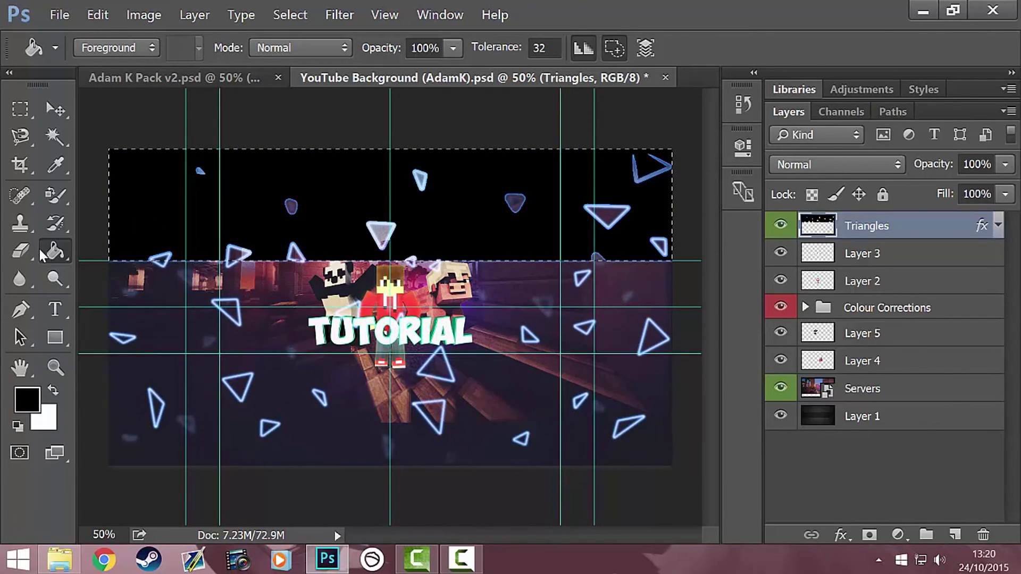
Set the eraser hardness to 0% and softly erase the triangles across the top band.
left_click(21, 250)
left_click(108, 48)
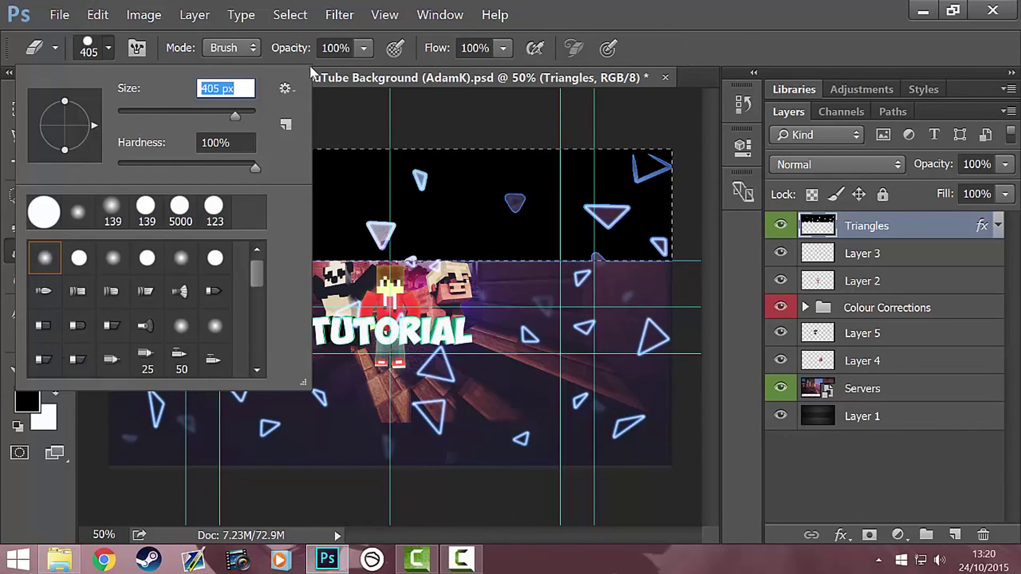
left_click(113, 48)
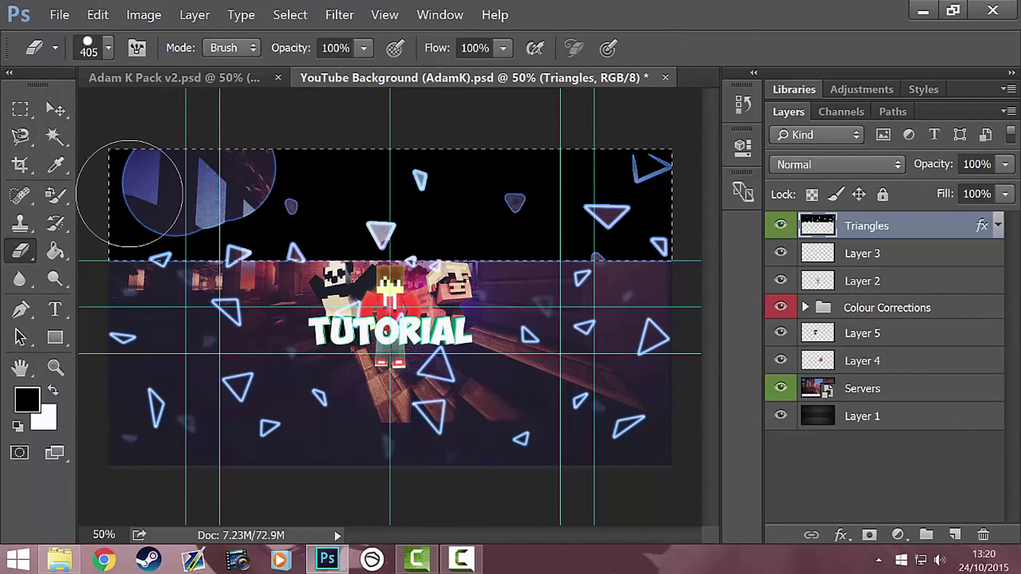
key("ctrl+z")
left_click(109, 50)
left_click_drag(213, 163, 20, 203)
mouse_move(374, 196)
left_mouse_down()
mouse_move(408, 199)
mouse_move(487, 171)
mouse_move(631, 188)
left_mouse_up()
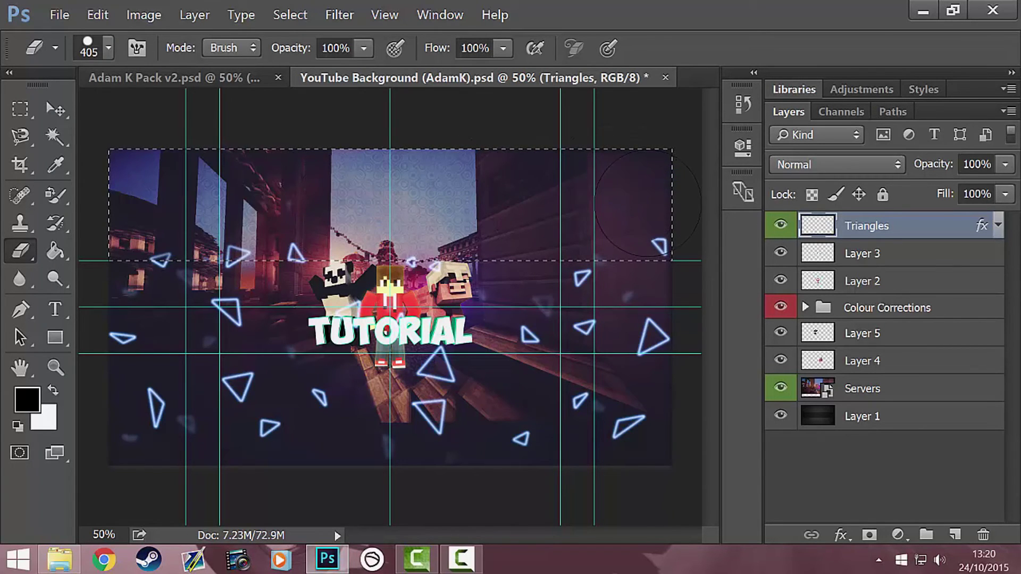
left_click_drag(431, 211, 264, 213)
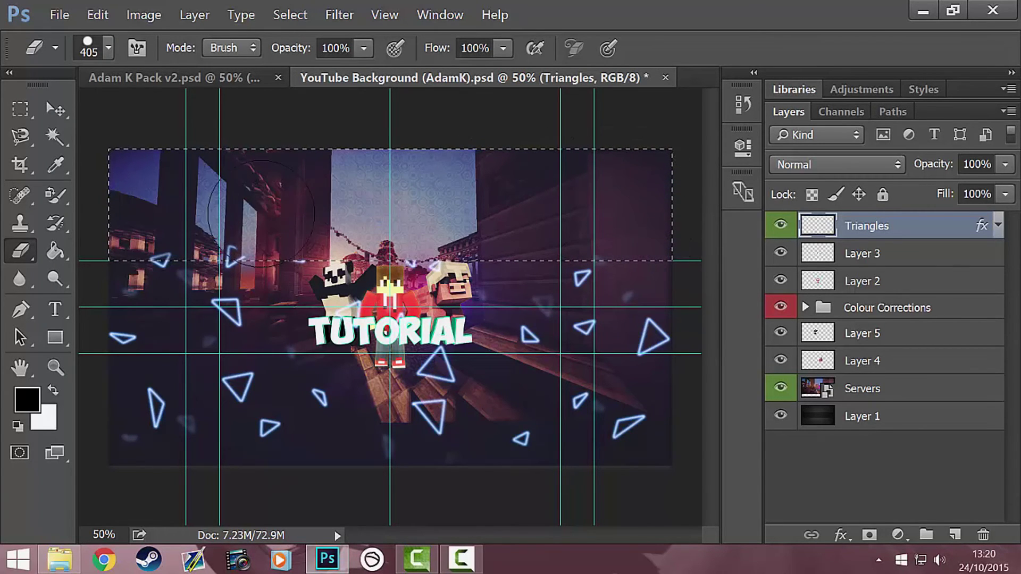
left_click_drag(193, 210, 121, 221)
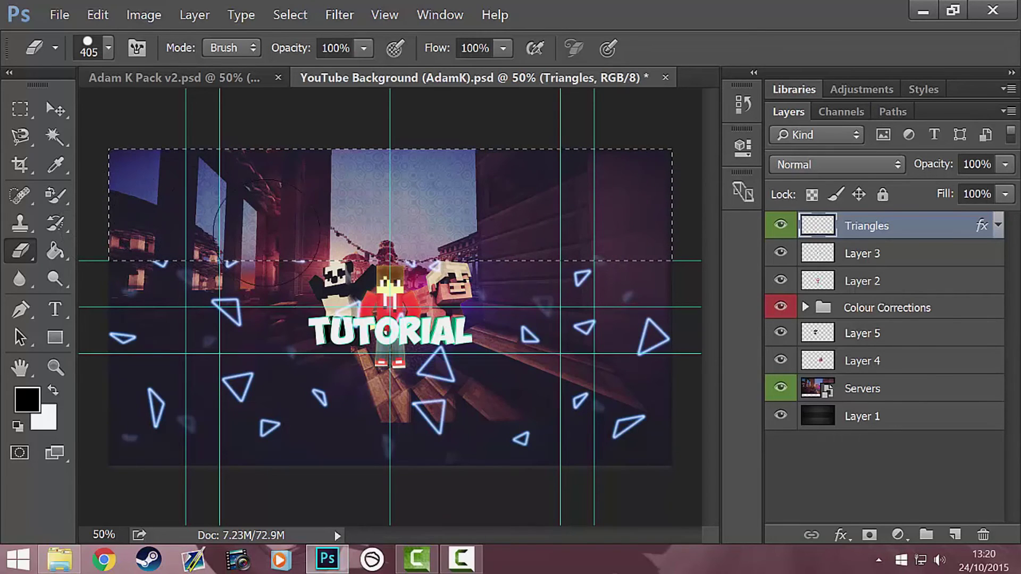
Select the bottom band, erase all its triangles, and deselect.
left_click(31, 103)
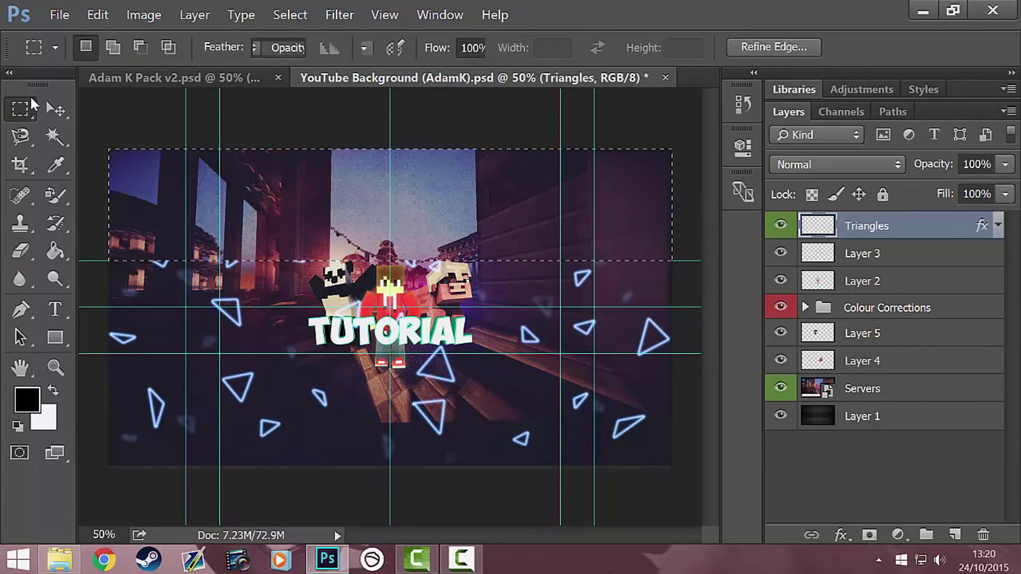
mouse_move(109, 464)
left_mouse_down()
mouse_move(320, 362)
mouse_move(672, 354)
left_mouse_up()
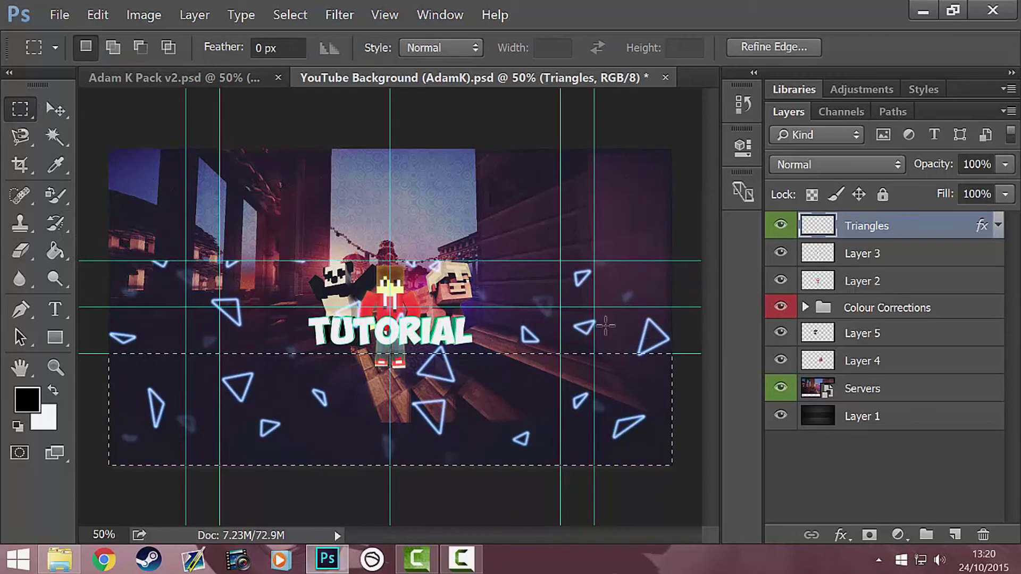
left_click(20, 250)
mouse_move(198, 404)
left_mouse_down()
mouse_move(478, 388)
mouse_move(665, 404)
mouse_move(694, 367)
left_mouse_up()
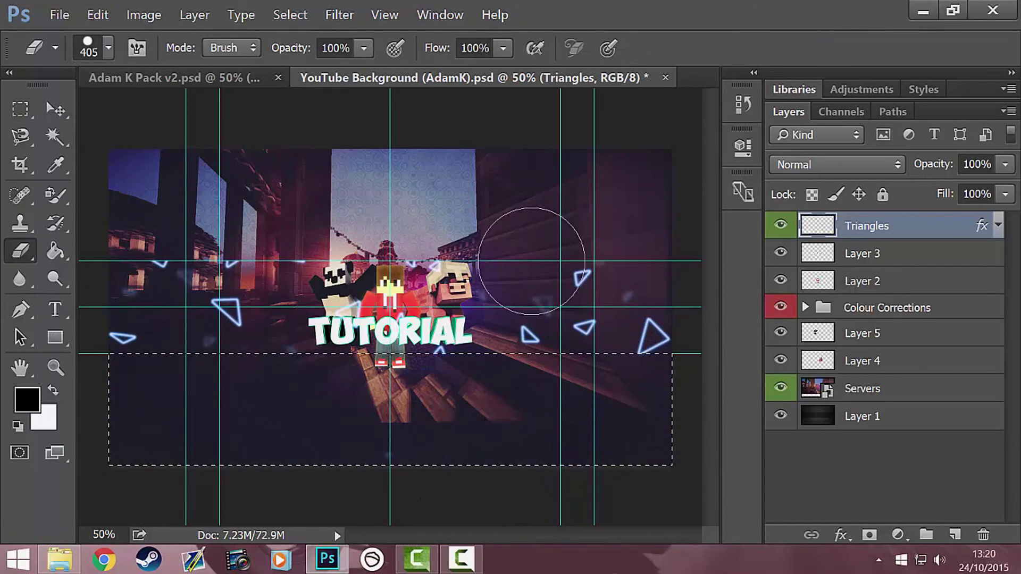
left_click(57, 109)
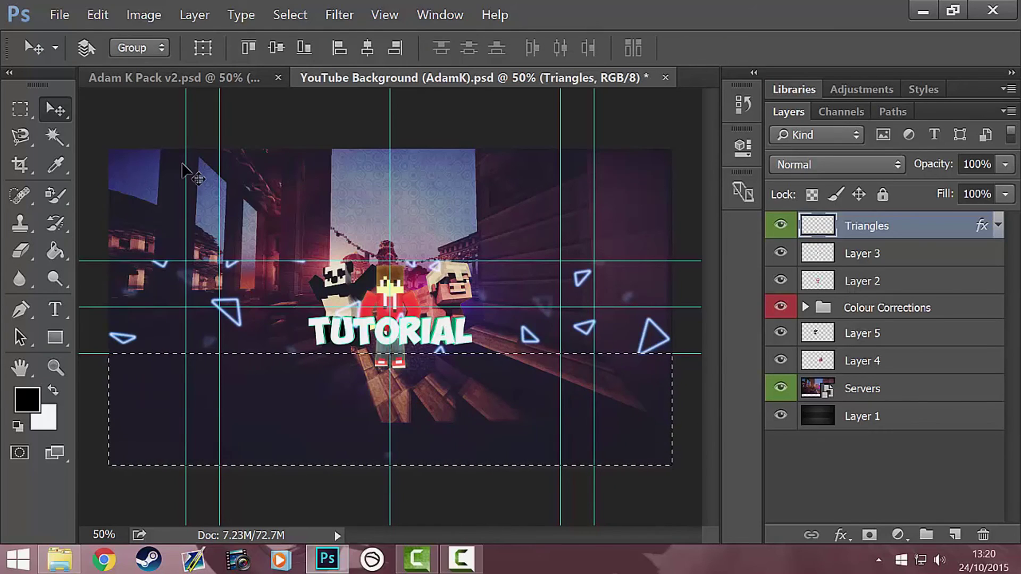
key("ctrl+d")
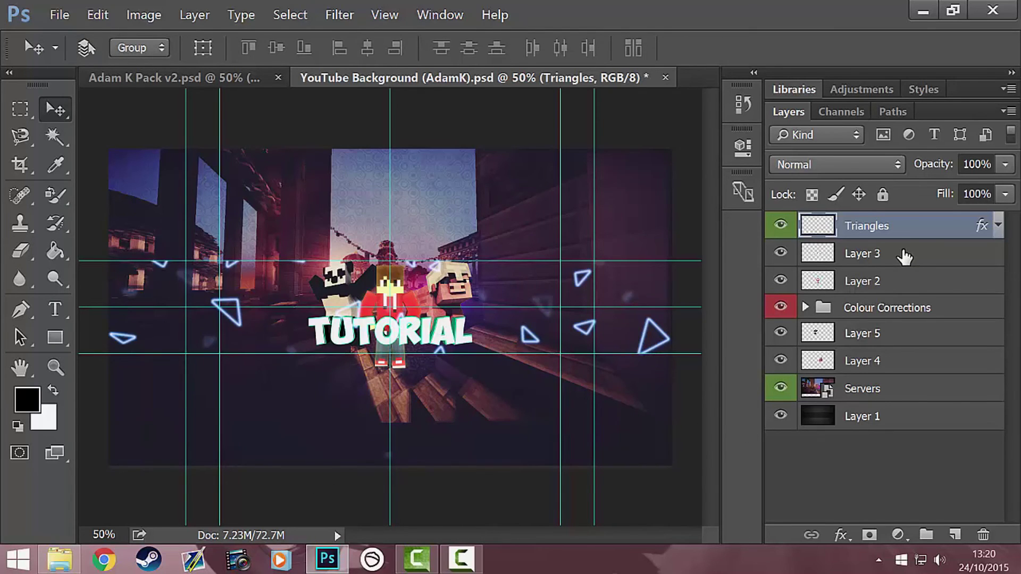
In Adam K Pack v2, open Flares & Lights > Lights and preview several light layers.
left_click(175, 78)
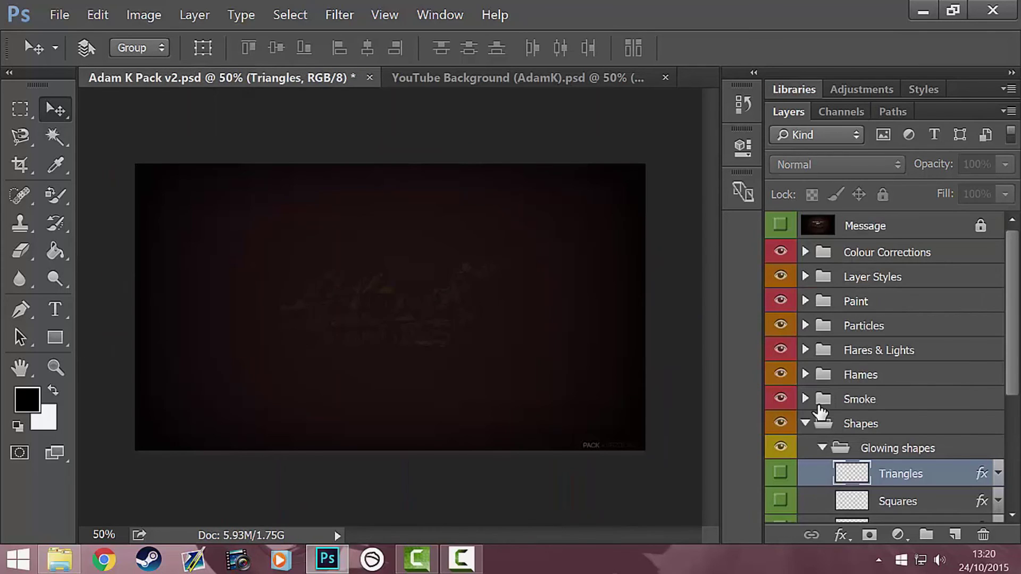
left_click(806, 423)
left_click(806, 351)
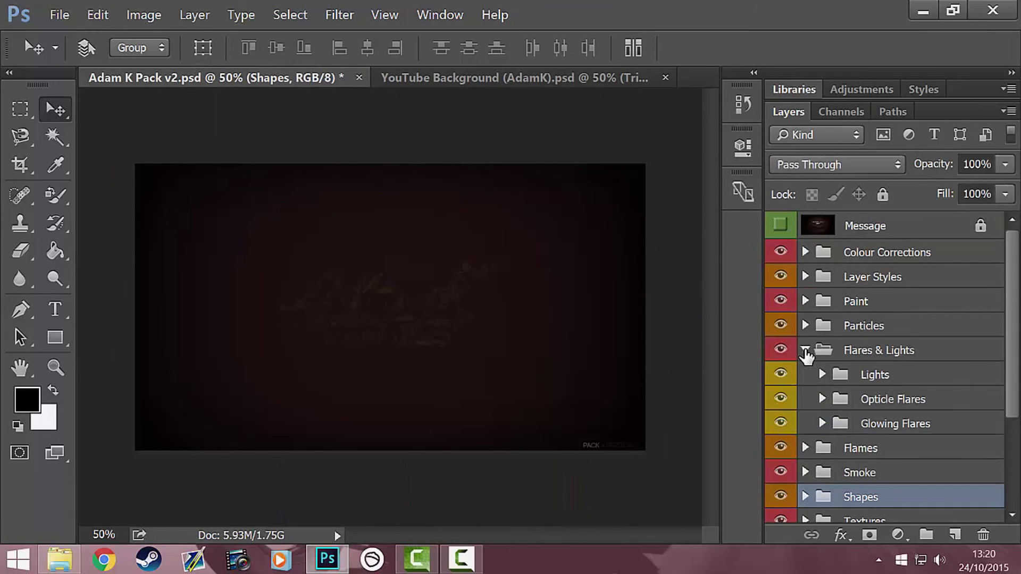
left_click(822, 375)
scroll(796, 367, "down", 1)
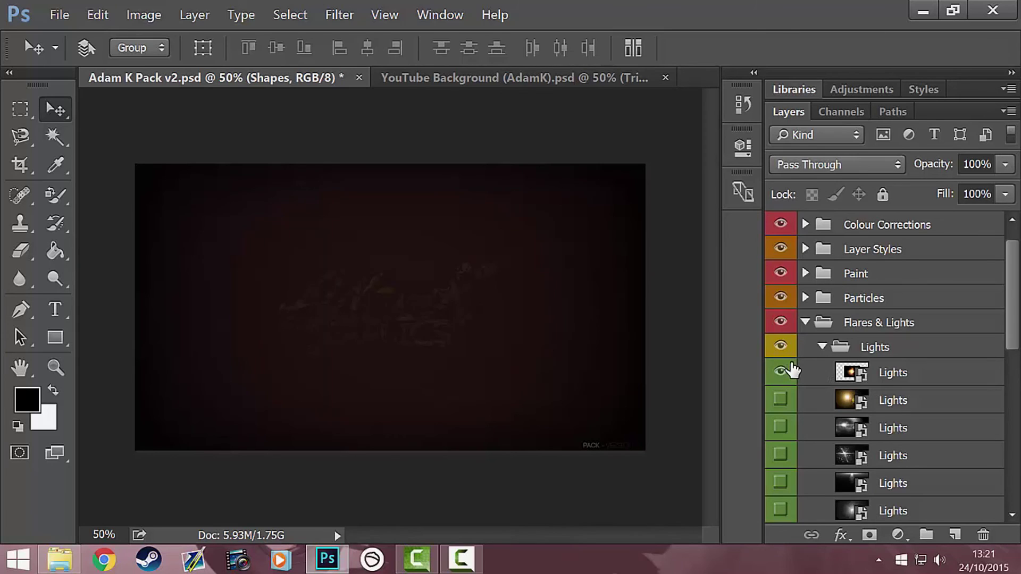
left_click(780, 372)
left_click(776, 376)
left_click(774, 420)
left_click(778, 401)
left_click(781, 426)
left_click(784, 404)
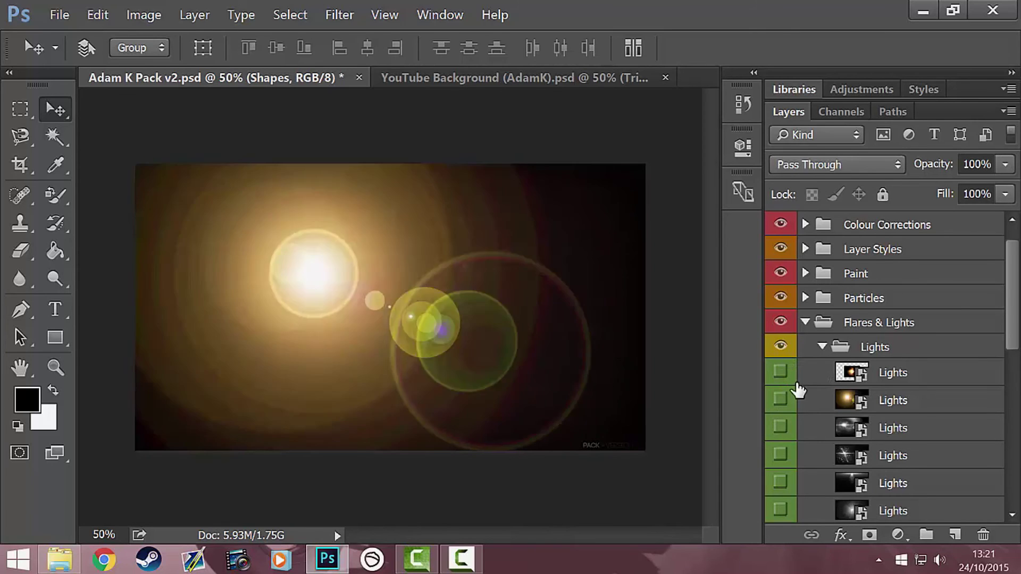
Preview the Opticle Flares and Glowing Flares layers, then collapse Flares & Lights.
left_click(821, 349)
left_click(823, 372)
left_click(779, 396)
left_click(780, 396)
left_click(780, 424)
left_click(780, 424)
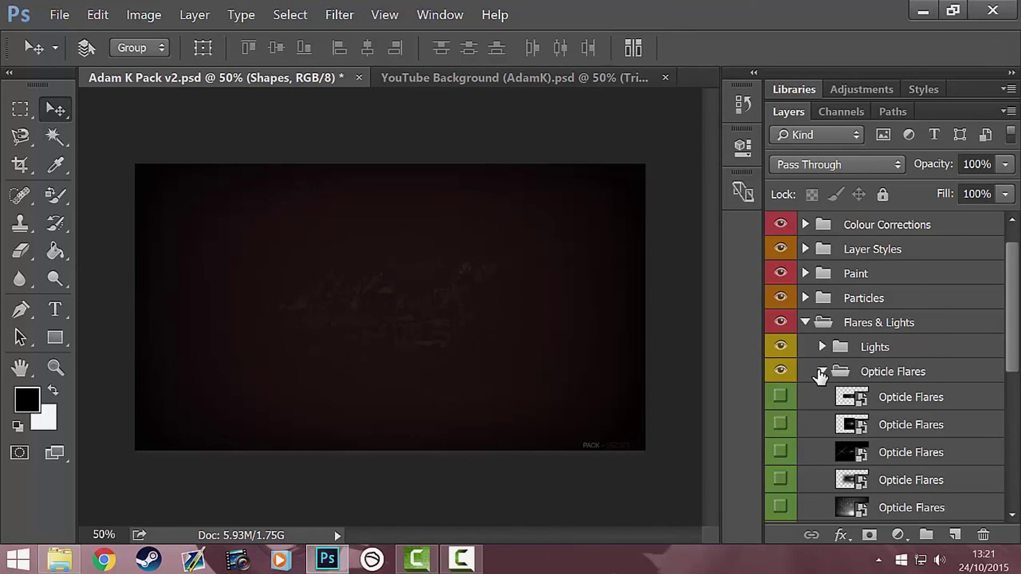
left_click(822, 371)
left_click(823, 369)
left_click(780, 394)
left_click(780, 394)
left_click(781, 420)
left_click(781, 417)
left_click(822, 368)
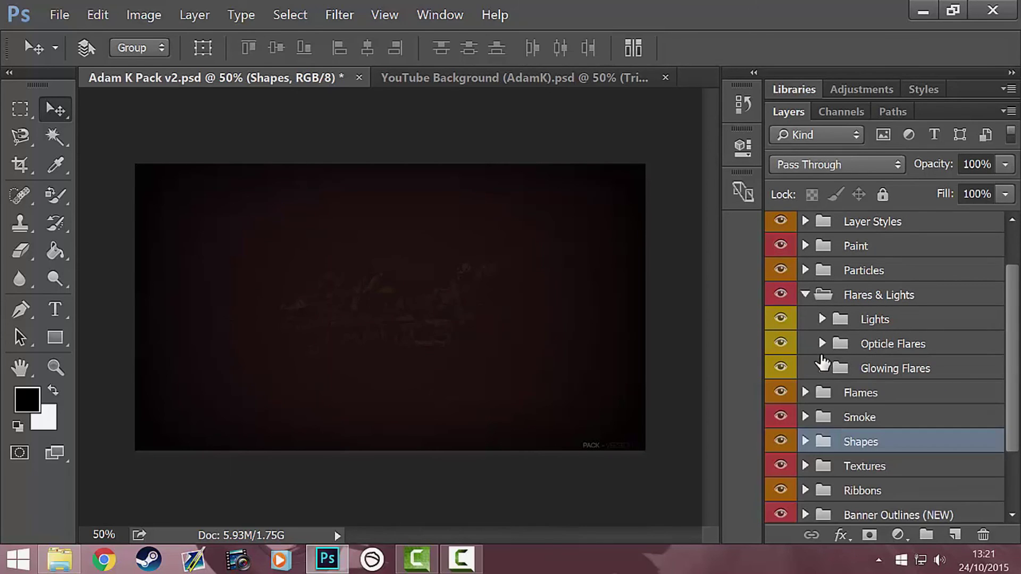
left_click(806, 296)
Duplicate the second Particles layer into YouTube Background (AdamK).psd.
left_click(806, 271)
left_click(780, 296)
left_click(781, 296)
left_click(900, 325)
right_click(901, 325)
left_click(707, 97)
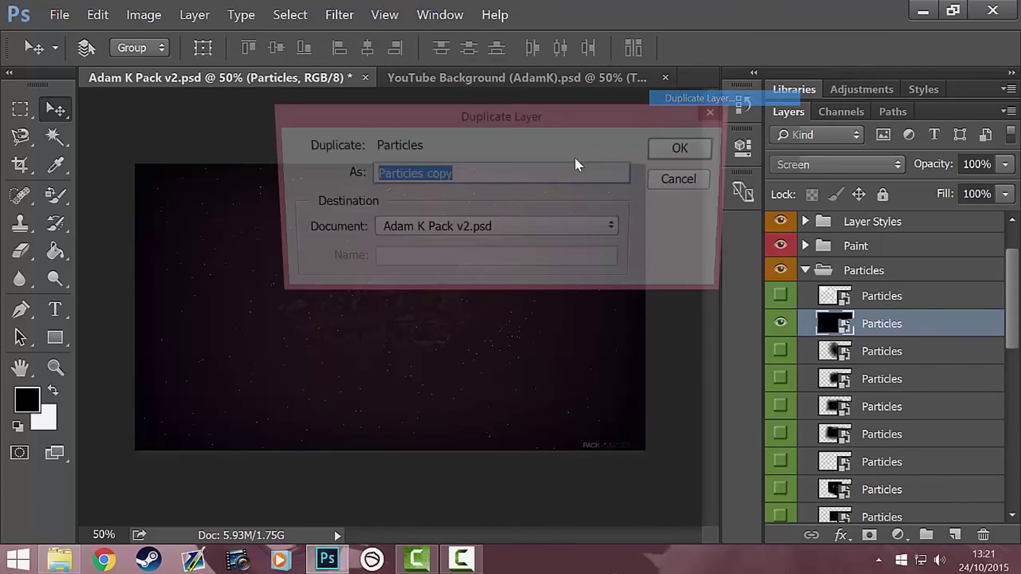
left_click(525, 237)
left_click(524, 248)
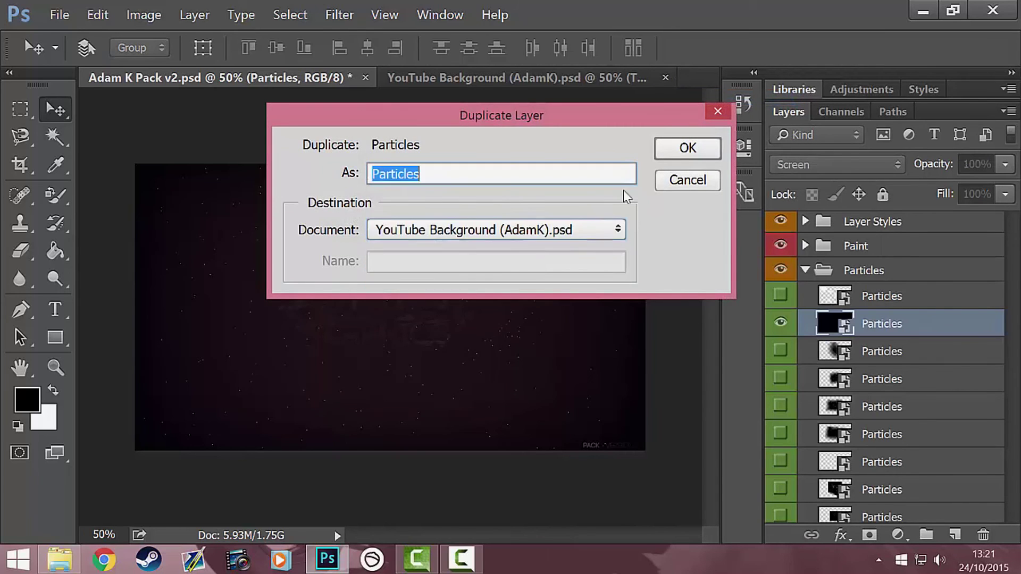
left_click(685, 155)
Scale the Particles layer to about 69% to cover the banner.
key("ctrl")
key("ctrl+t")
left_click_drag(631, 448, 674, 463)
Commit the resize, rasterize the Particles layer, and erase the particles in the top strip.
key("Return")
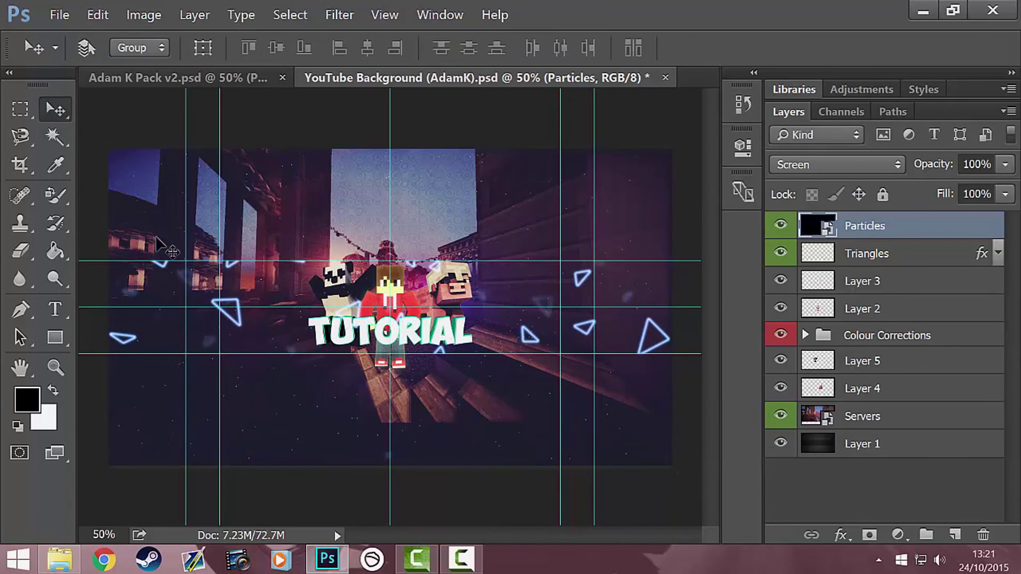
left_click(20, 108)
mouse_move(101, 142)
left_mouse_down()
mouse_move(686, 291)
mouse_move(691, 260)
left_mouse_up()
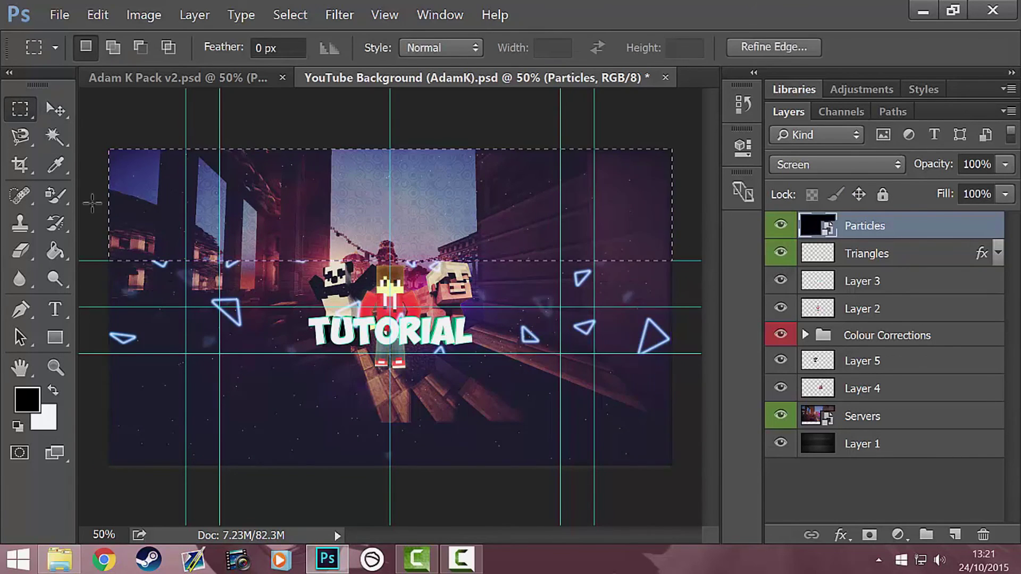
left_click(32, 251)
left_click(104, 219)
left_click(468, 245)
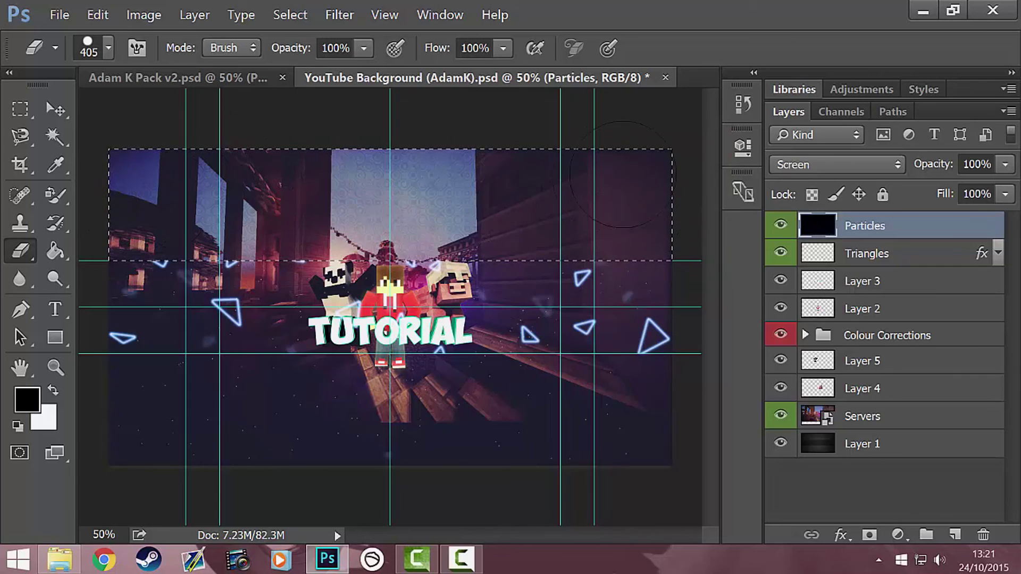
mouse_move(226, 257)
left_mouse_down()
mouse_move(371, 193)
mouse_move(268, 223)
left_mouse_up()
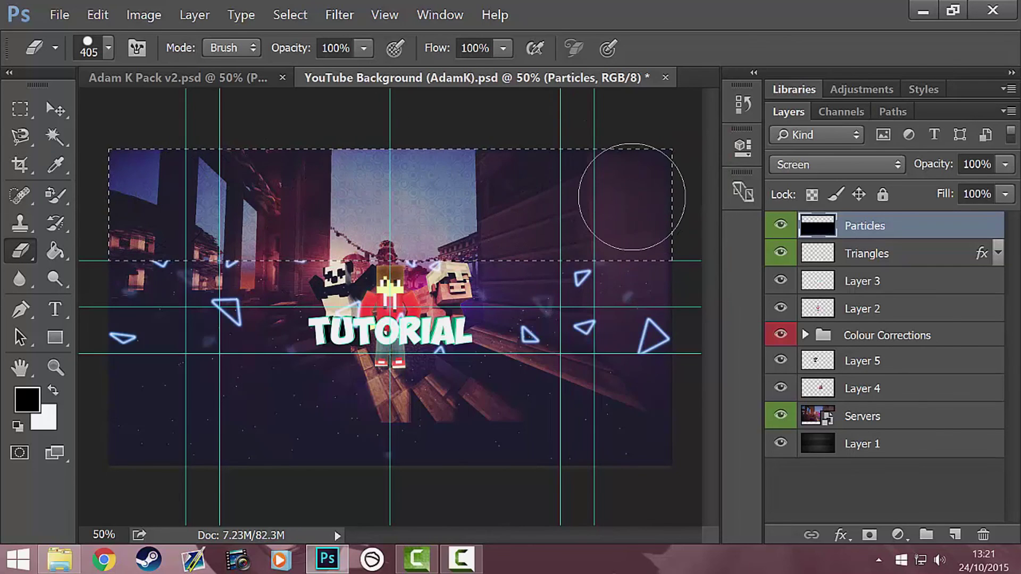
Erase the particles in the bottom band and clear the selection.
left_click(20, 109)
left_click_drag(97, 482, 697, 359)
left_click(20, 251)
mouse_move(262, 396)
left_mouse_down()
mouse_move(123, 417)
mouse_move(265, 432)
mouse_move(738, 410)
mouse_move(513, 361)
mouse_move(1, 423)
mouse_move(776, 371)
left_mouse_up()
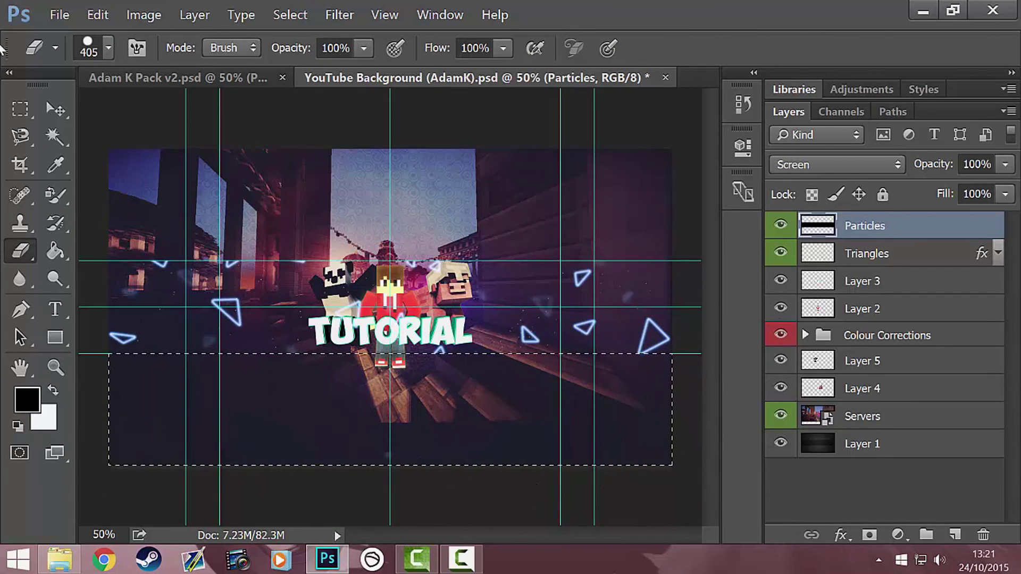
left_click(58, 111)
key("ctrl+d")
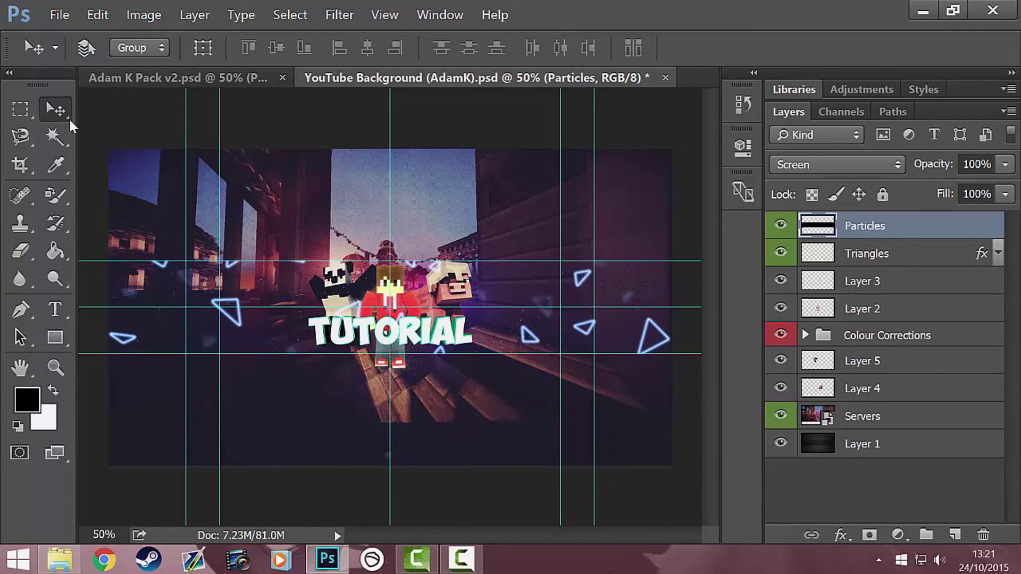
Save a copy of the banner to the Desktop as a PNG named Banner, accepting the default PNG options.
left_click(58, 14)
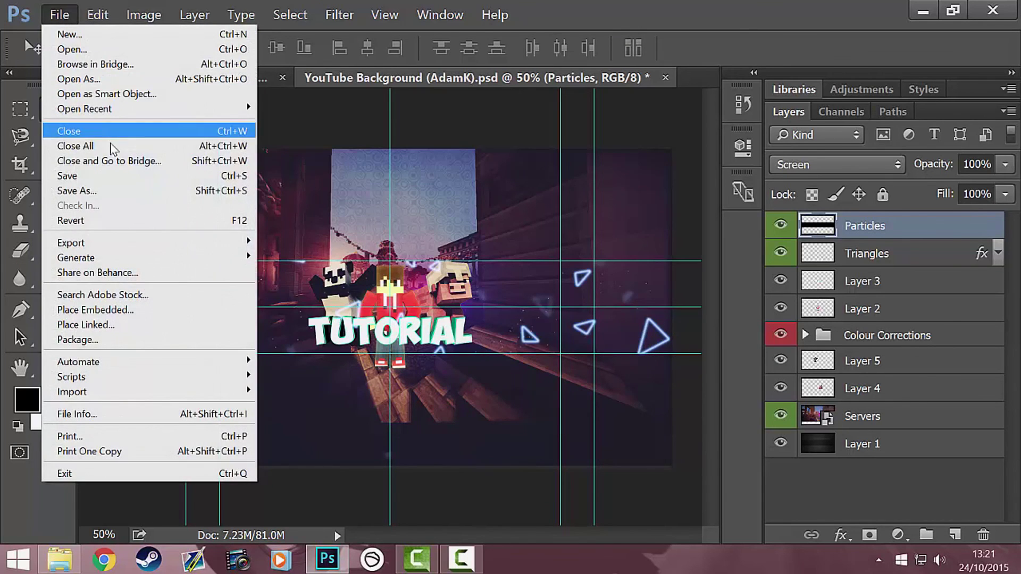
left_click(139, 184)
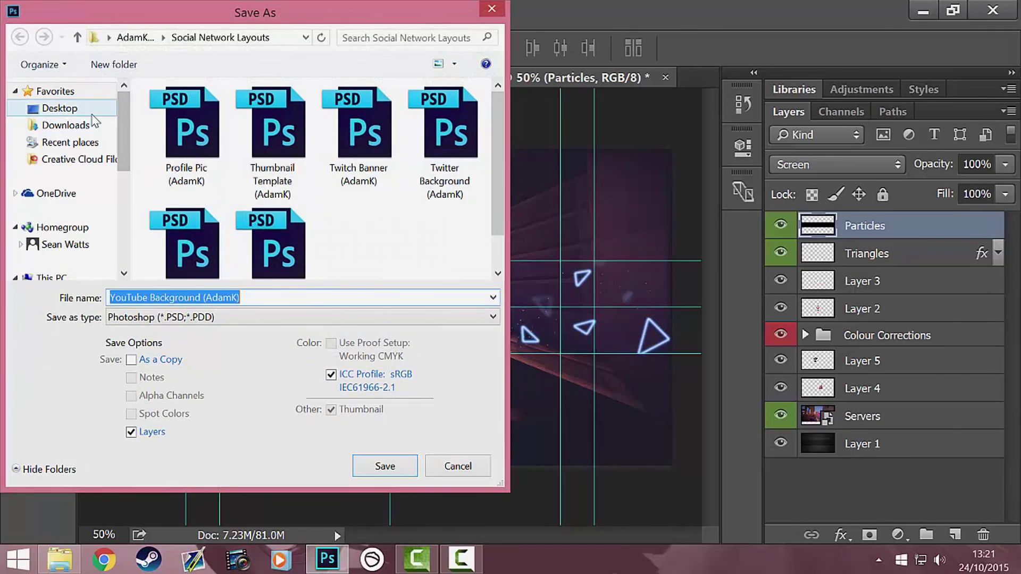
left_click(59, 108)
left_click(223, 318)
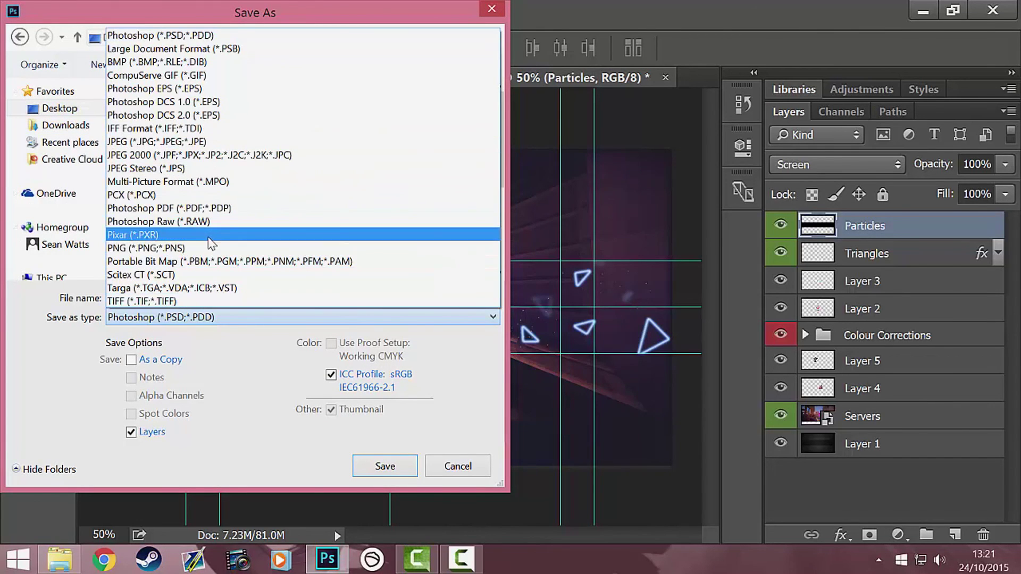
left_click(213, 248)
left_click(268, 298)
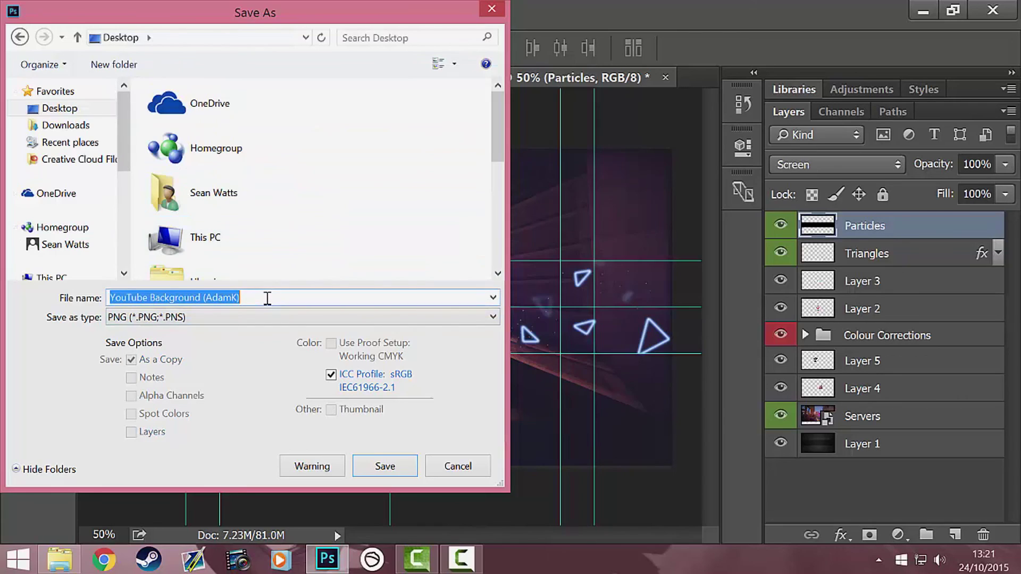
type("S")
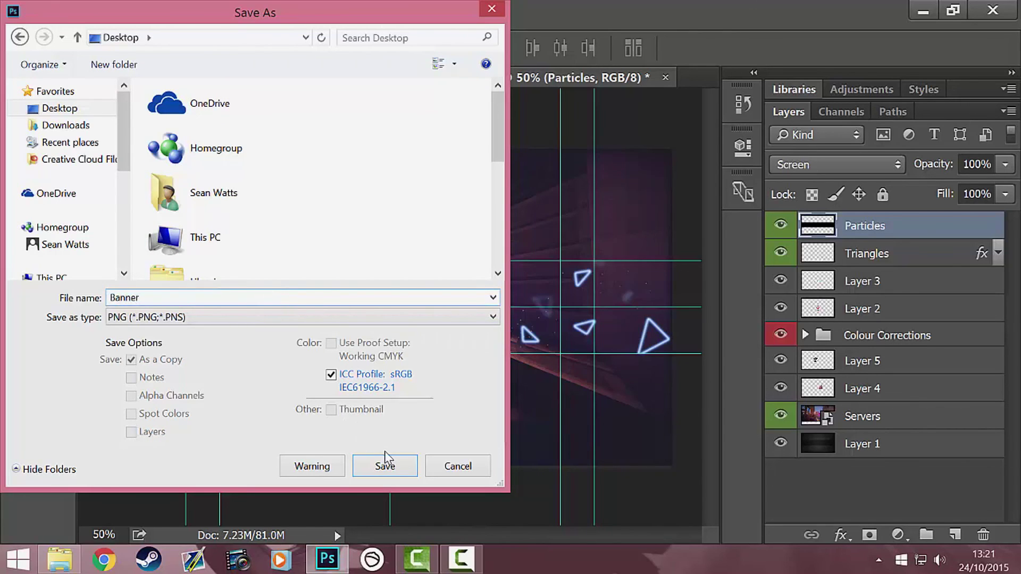
left_click(385, 467)
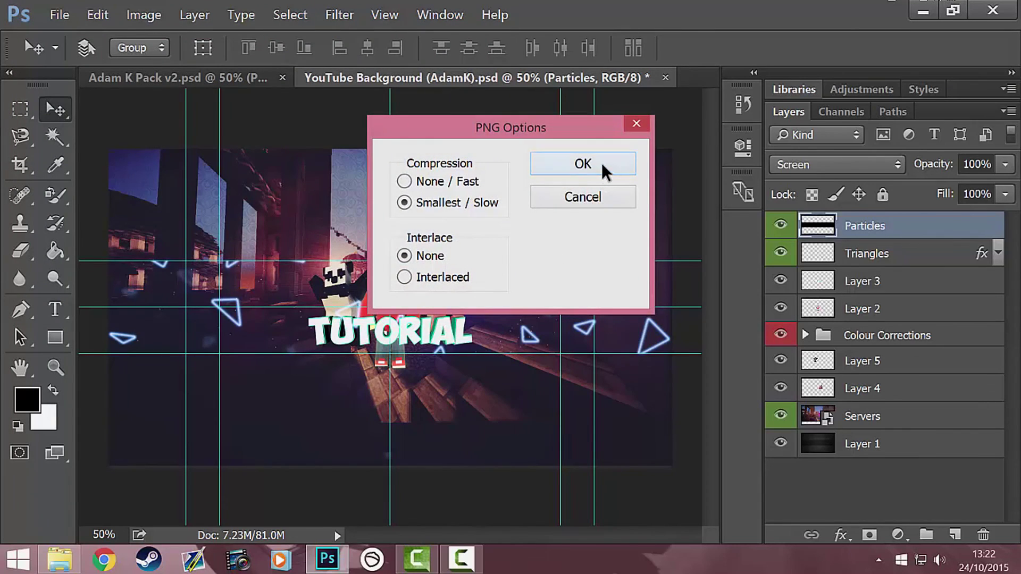
left_click(605, 171)
Minimize Photoshop and the Animals folder, then open the saved Banner image from the desktop.
left_click(924, 11)
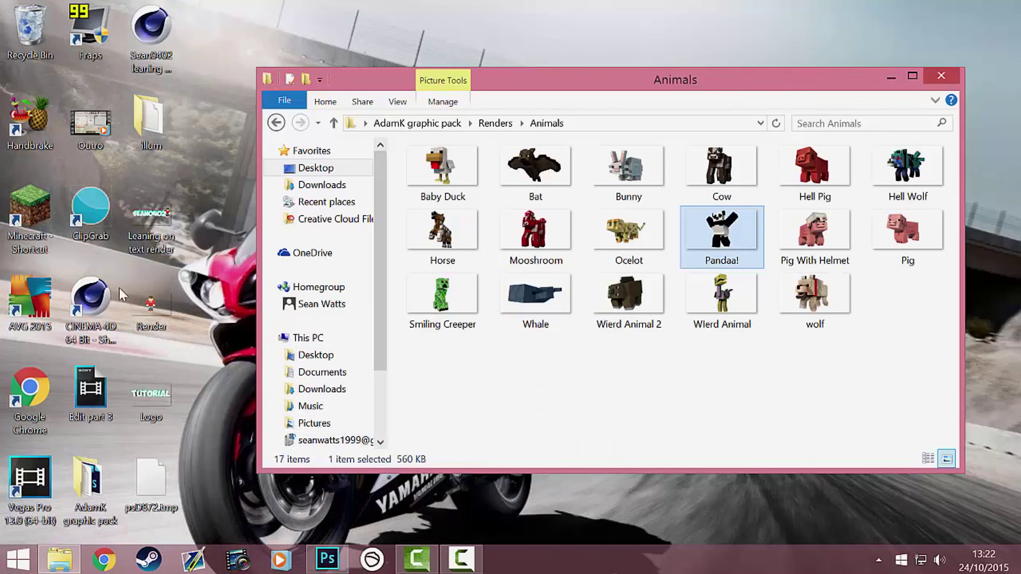
left_click(148, 470)
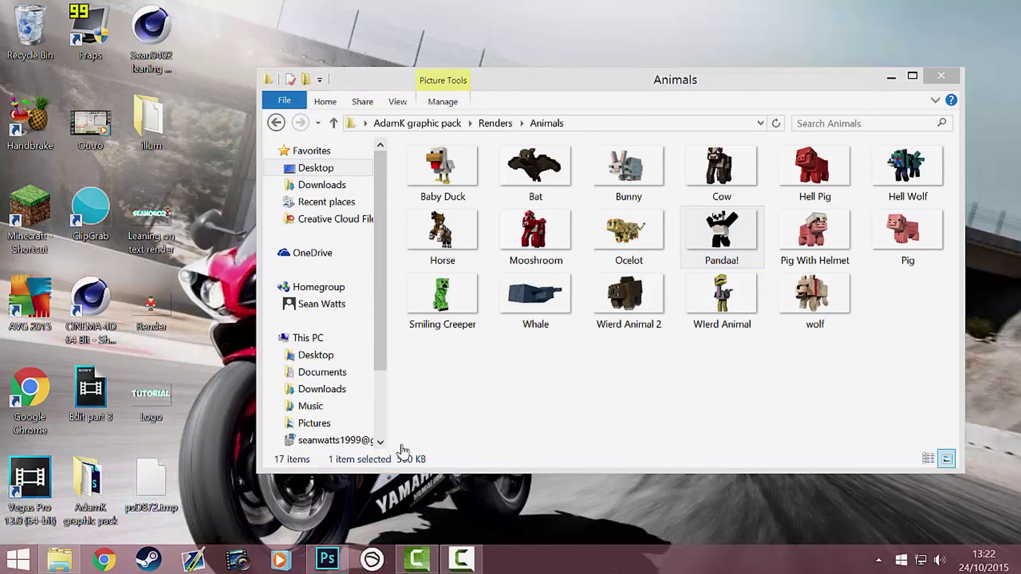
left_click(892, 76)
double_click(170, 495)
left_click(159, 492)
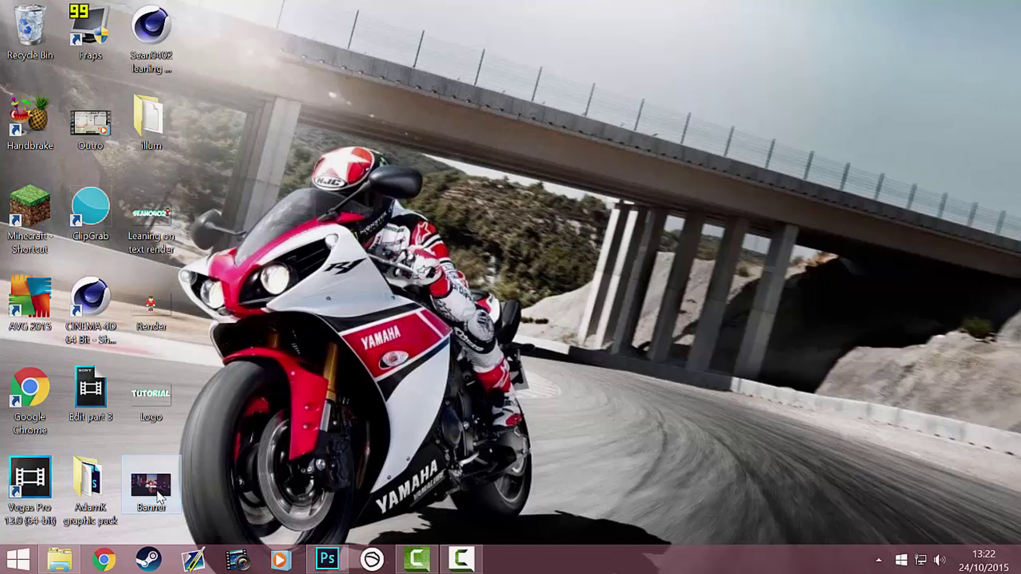
double_click(160, 499)
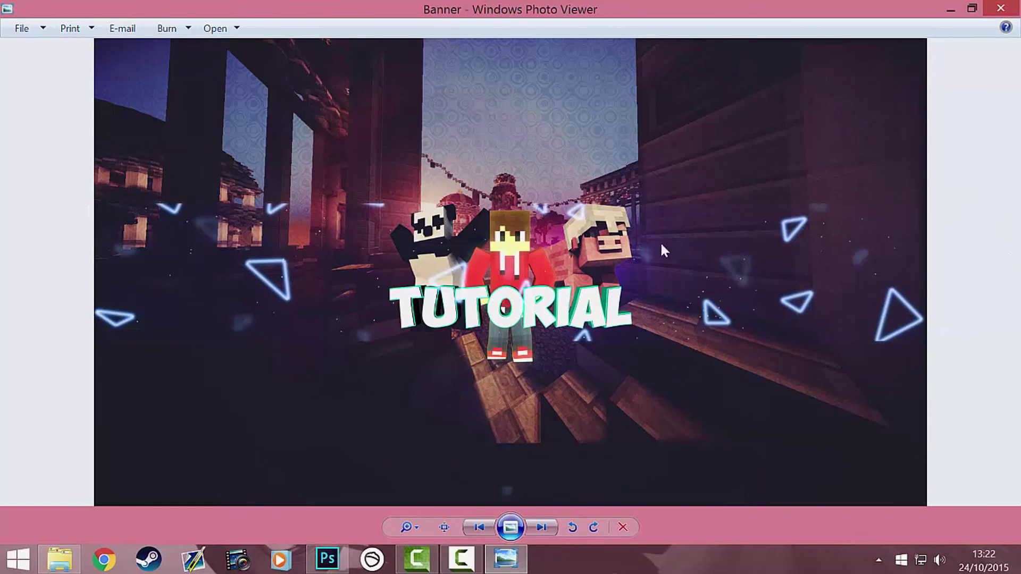
Close the Banner image viewer and restore Photoshop from the taskbar.
key("alt+F4")
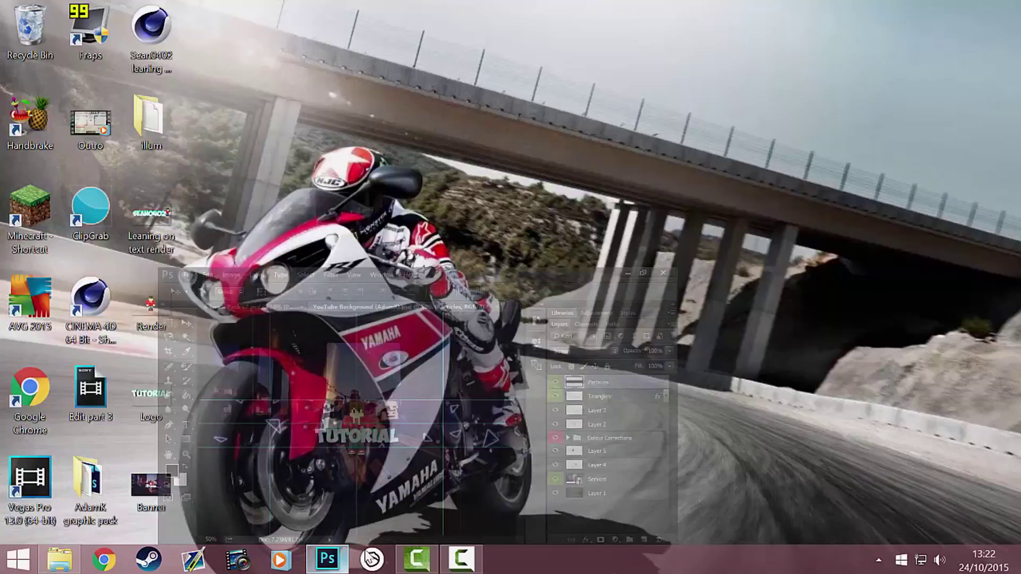
left_click(327, 559)
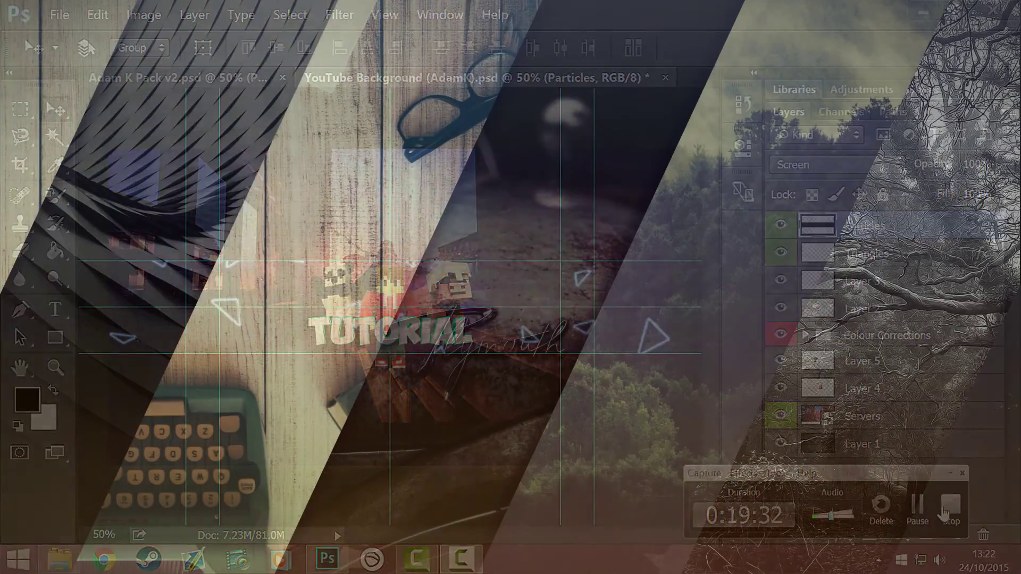